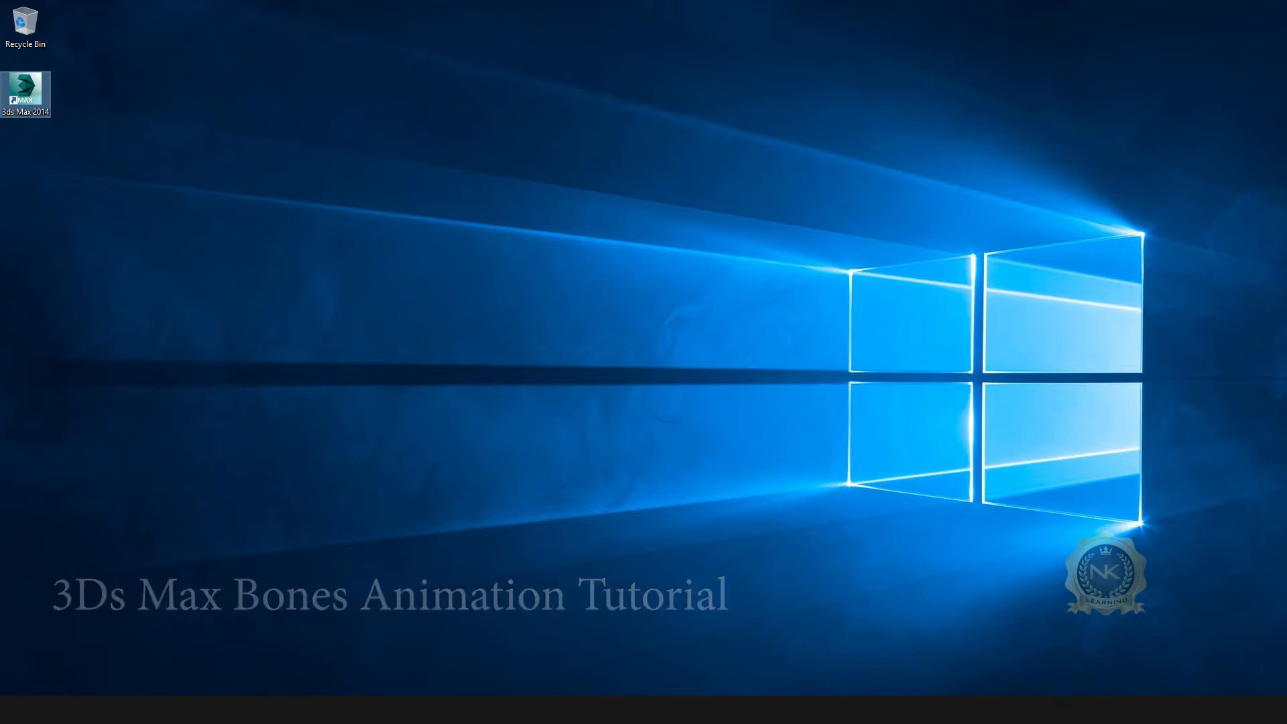
pyautogui.rightClick(661, 309)
pyautogui.click(752, 359)
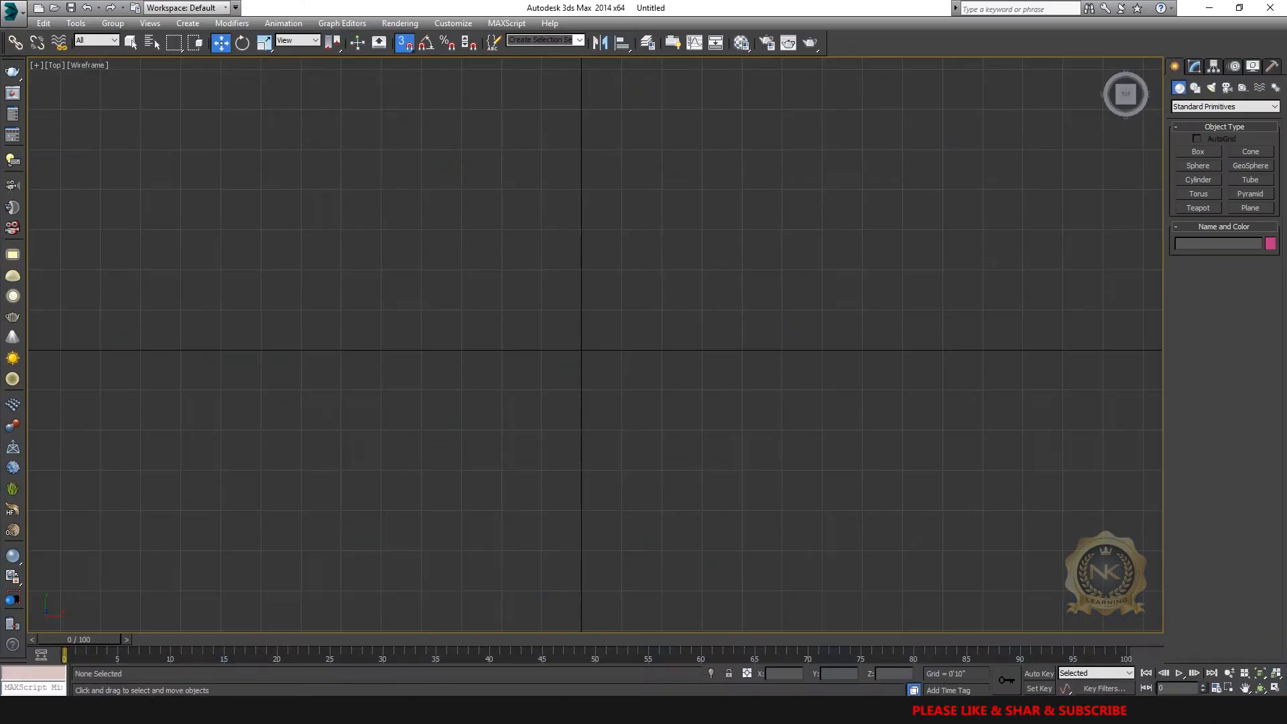
pyautogui.hotkey('alt', 'w')
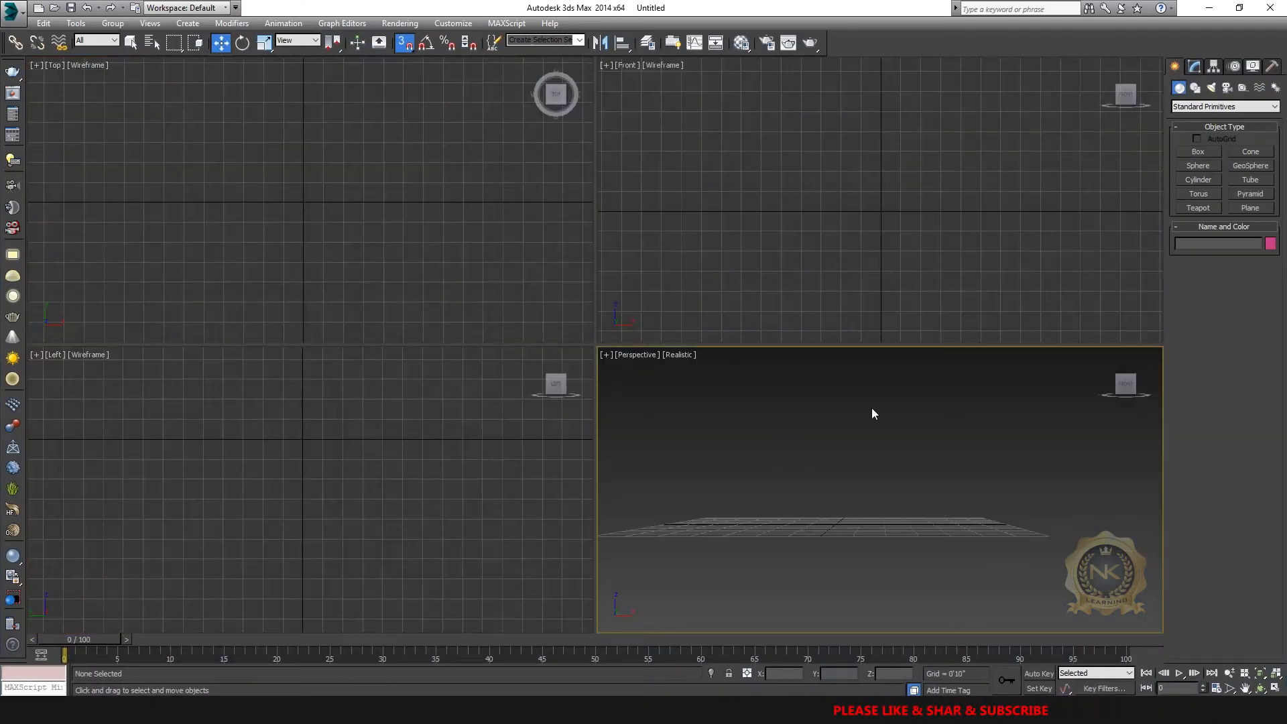
pyautogui.hotkey('alt', 'w')
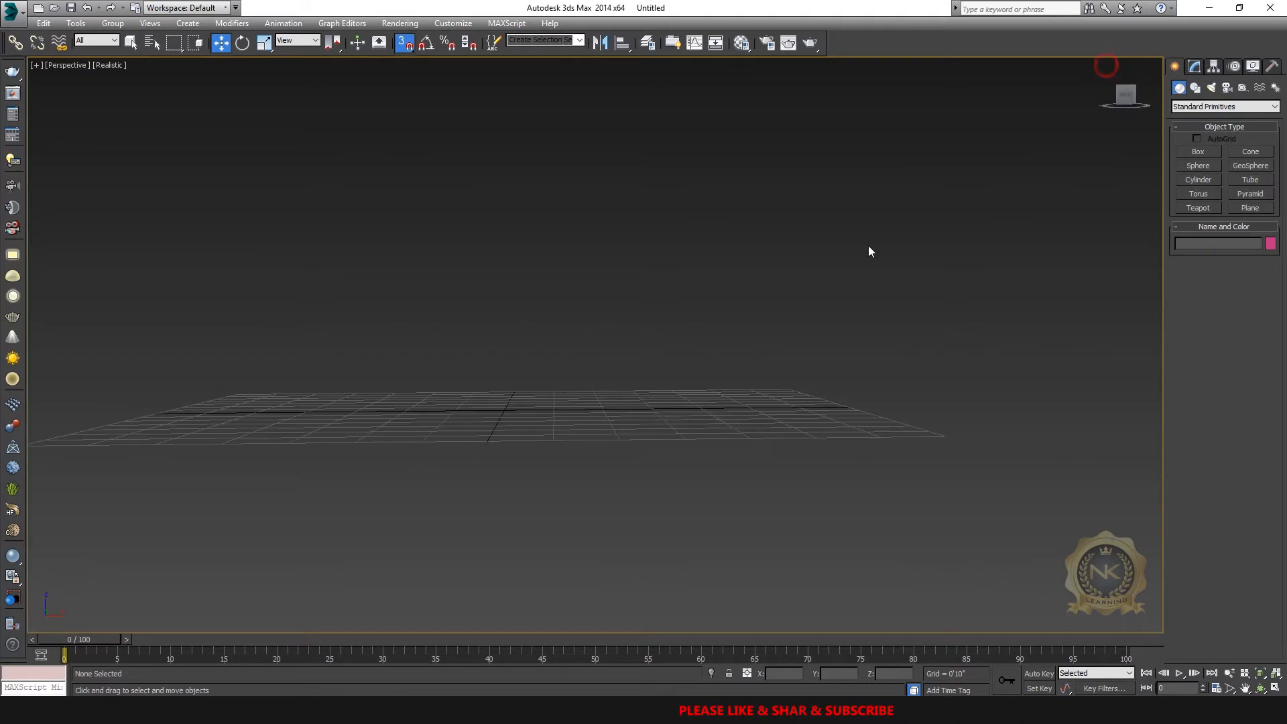
pyautogui.hotkey('alt', 'w')
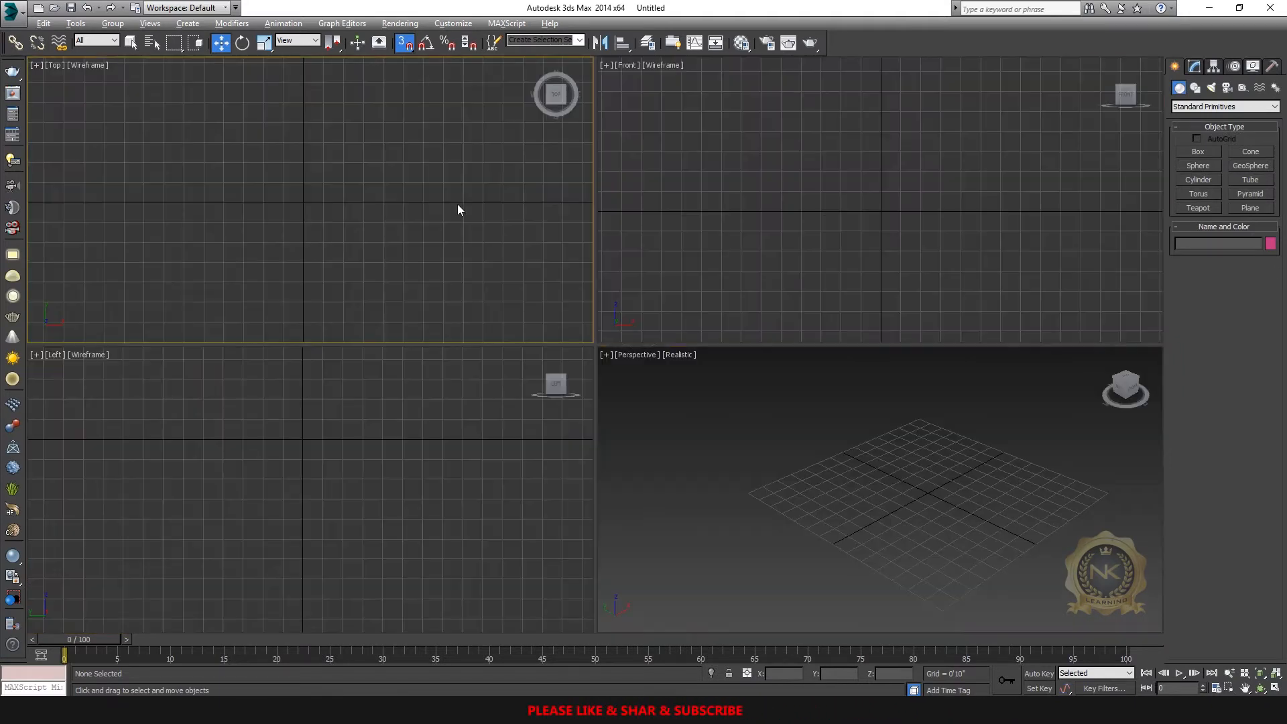
pyautogui.hotkey('alt', 'w')
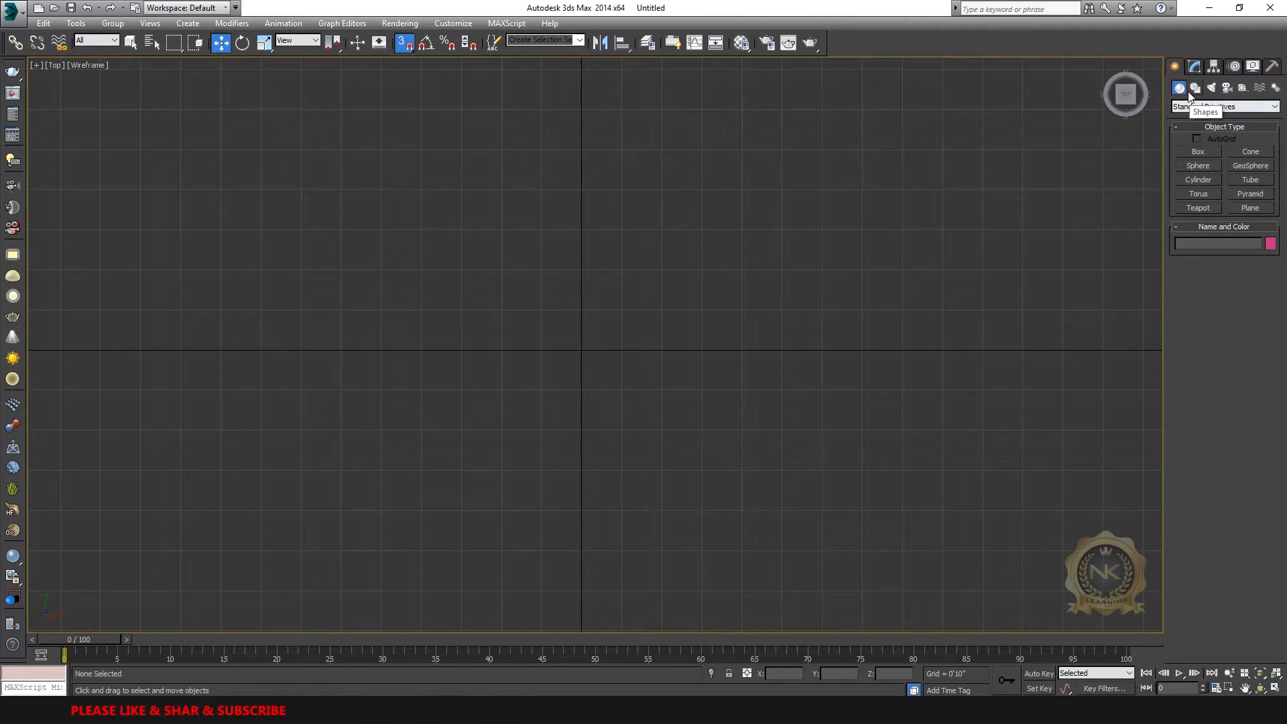
# Draw a nearly straight vertical chain of five bones in the Top view, from the lower end upward.
pyautogui.click(1275, 87)
pyautogui.click(1200, 152)
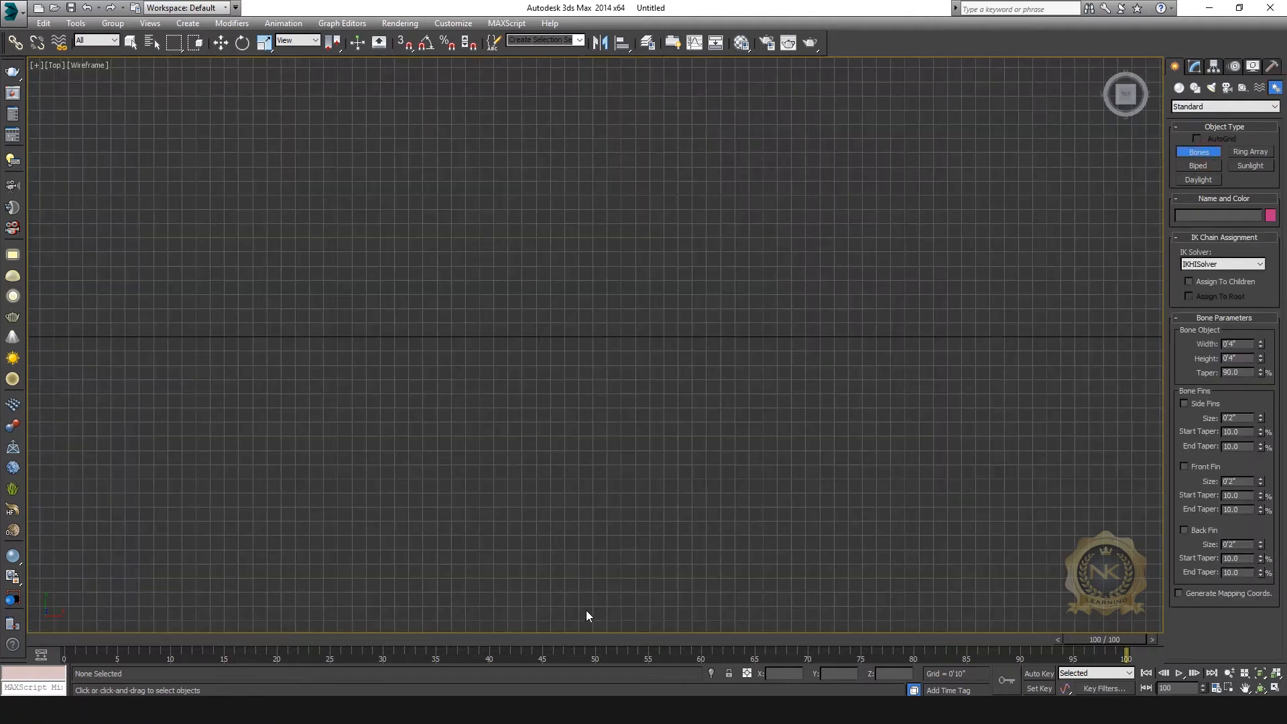
pyautogui.click(587, 567)
pyautogui.click(590, 483)
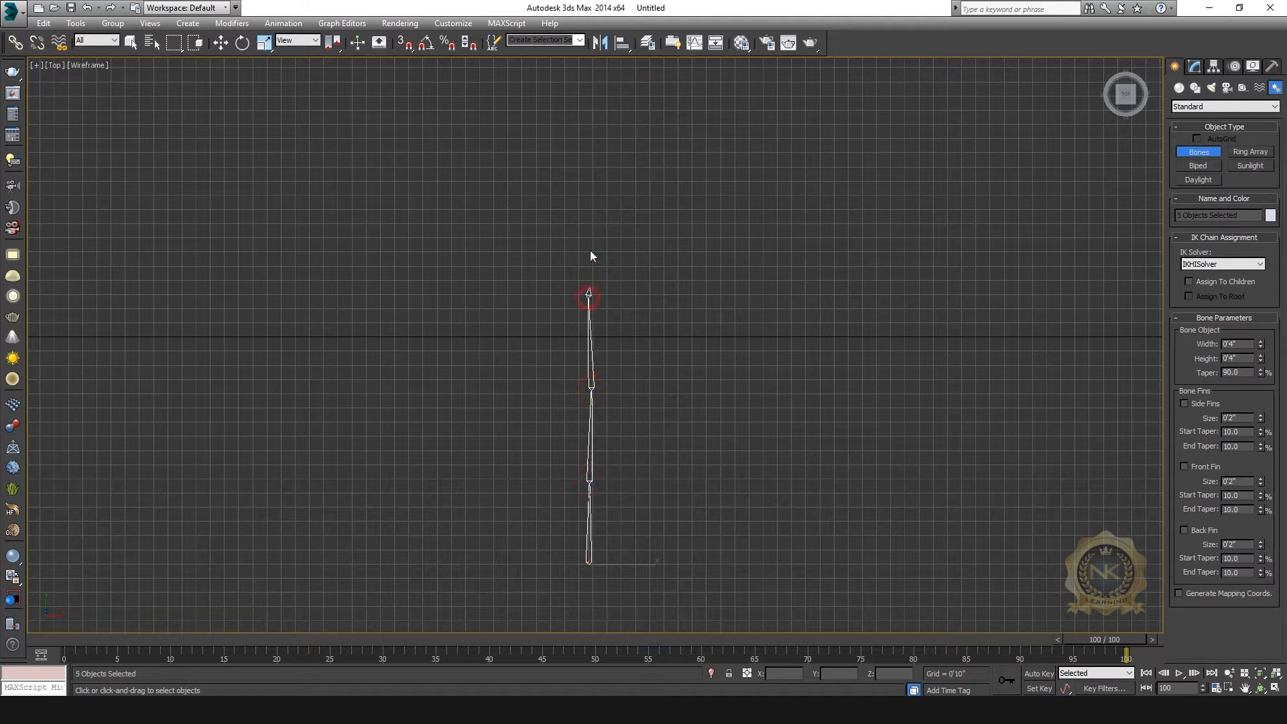
pyautogui.rightClick(630, 104)
# Change the object color of the third and fourth bones from the bottom of the chain to red.
pyautogui.click(220, 42)
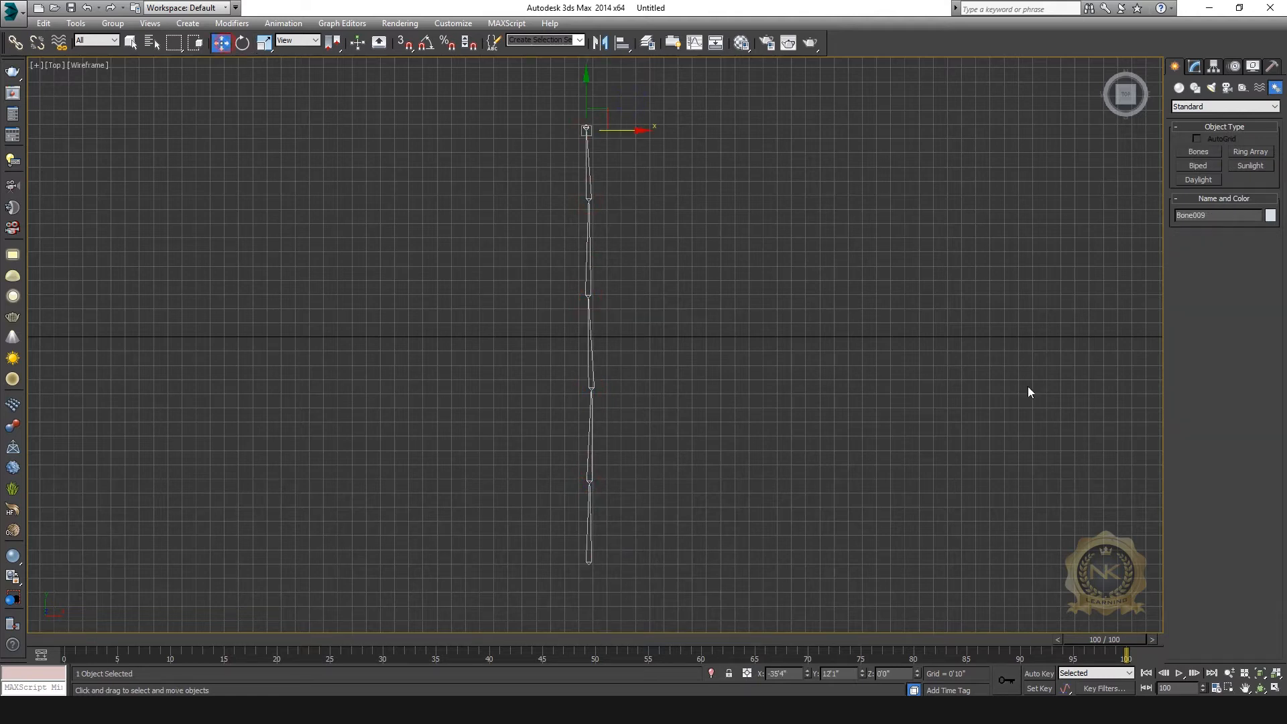
pyautogui.keyDown('ctrl'); pyautogui.click(589, 264); pyautogui.keyUp('ctrl')
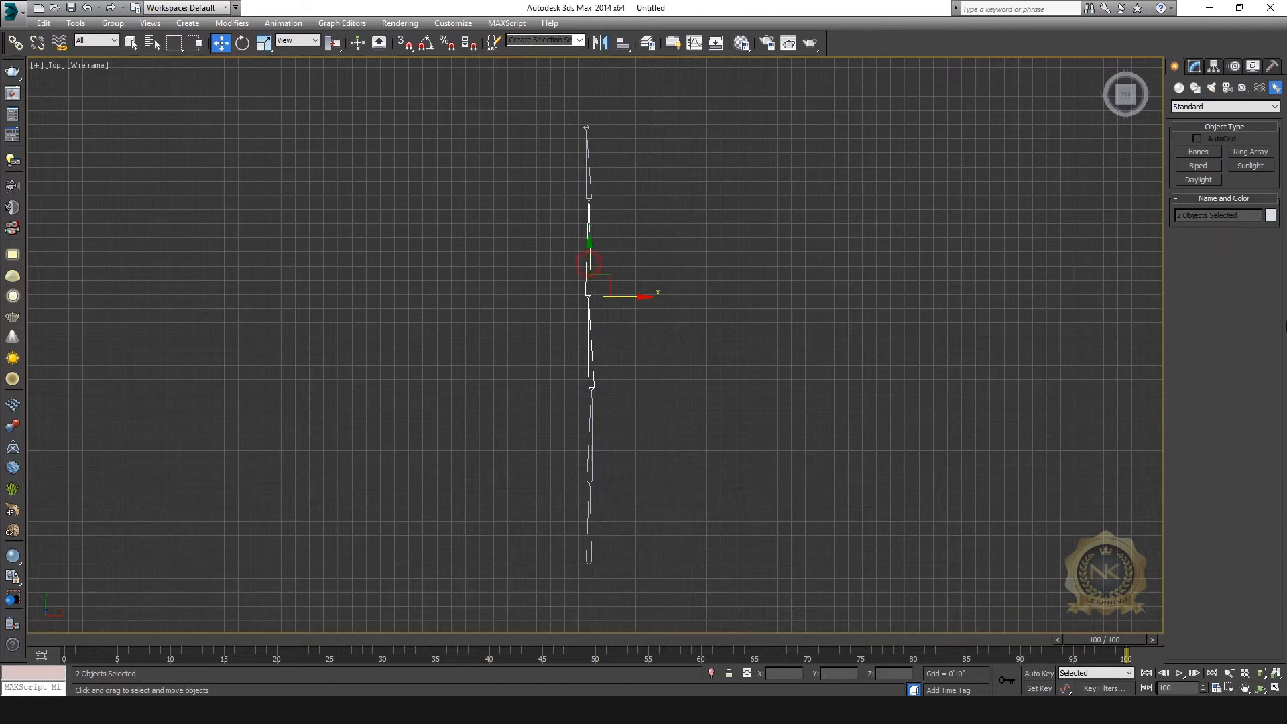
pyautogui.click(1270, 216)
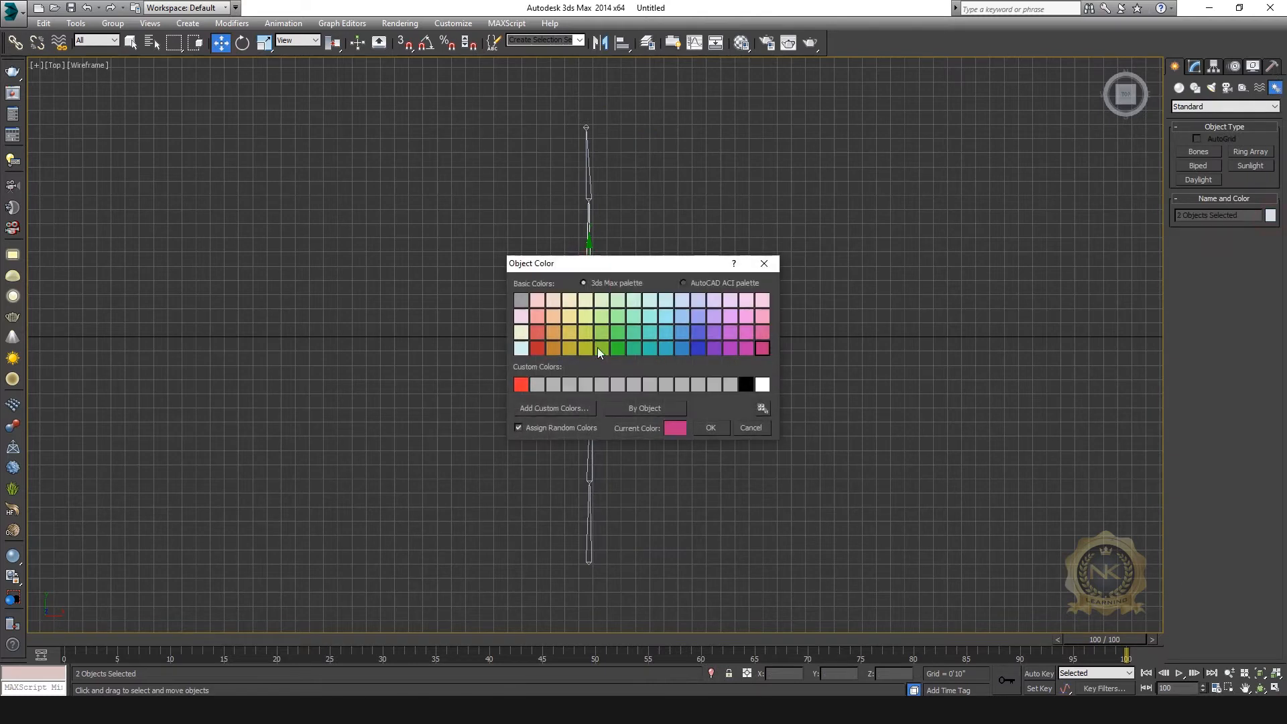
pyautogui.click(537, 348)
pyautogui.click(712, 427)
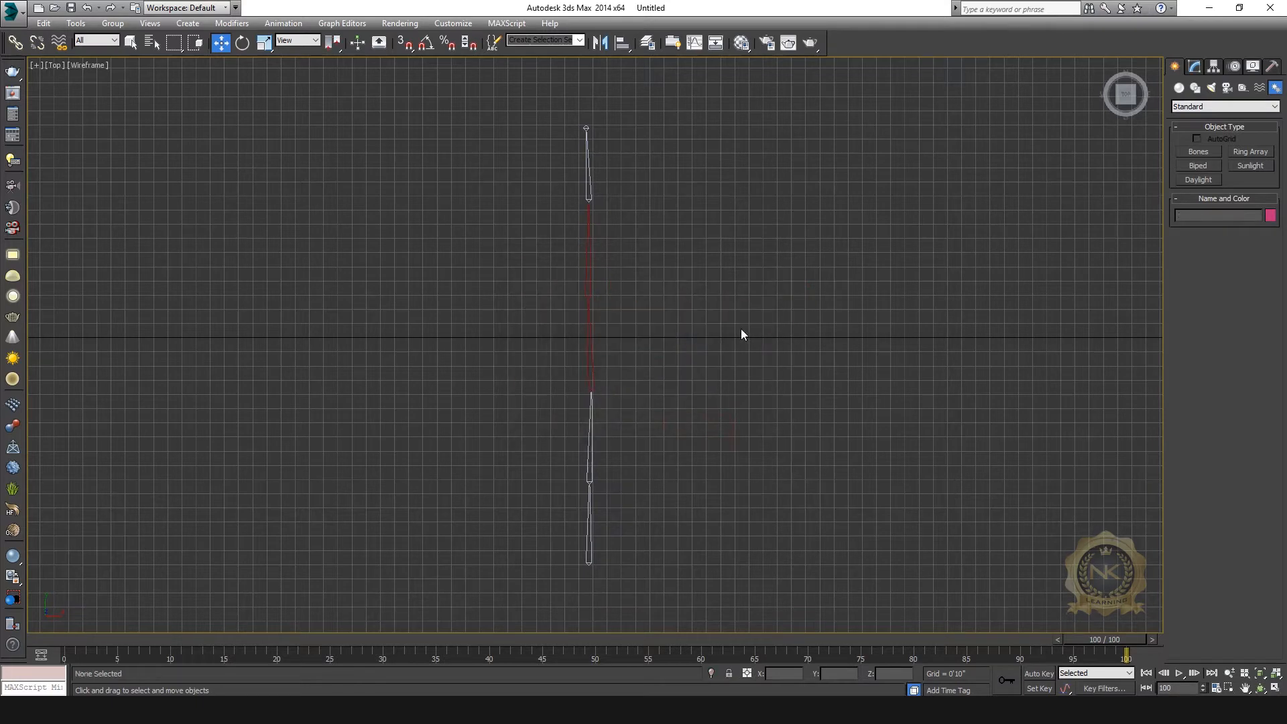
# Select the entire bone chain and apply the same red object color to all its bones.
pyautogui.click(509, 82)
pyautogui.click(1270, 215)
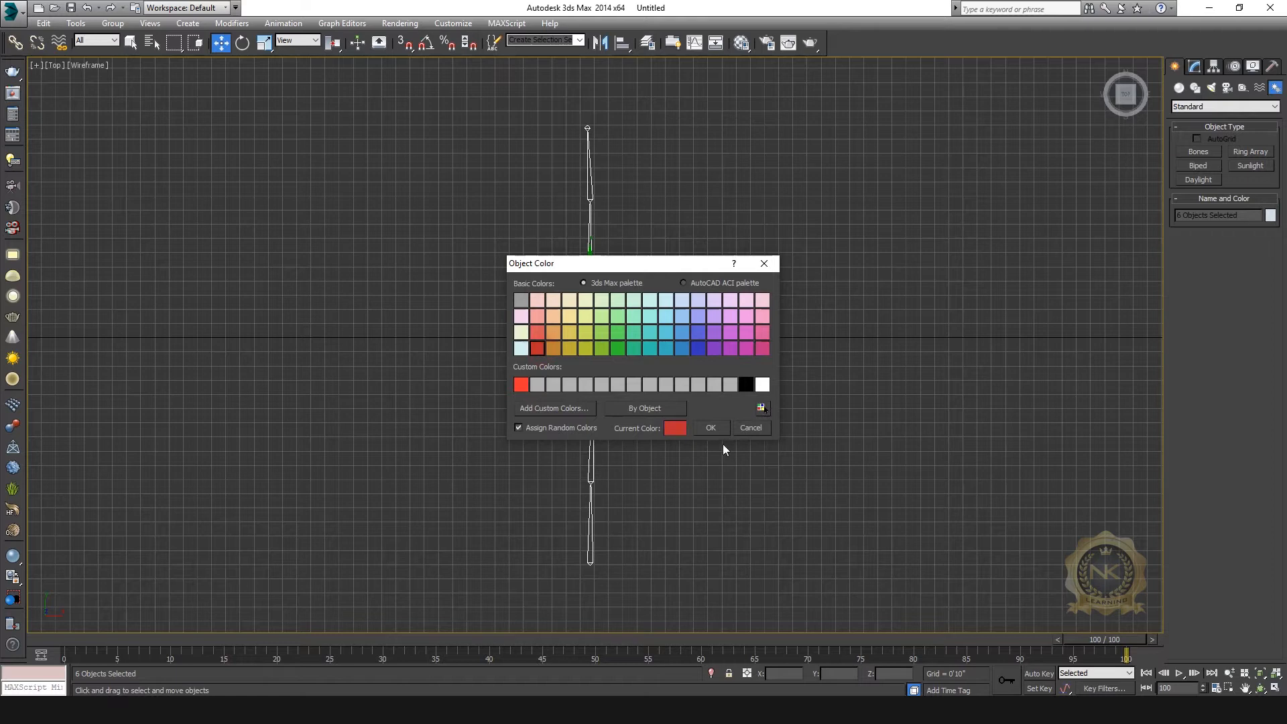
pyautogui.click(814, 258)
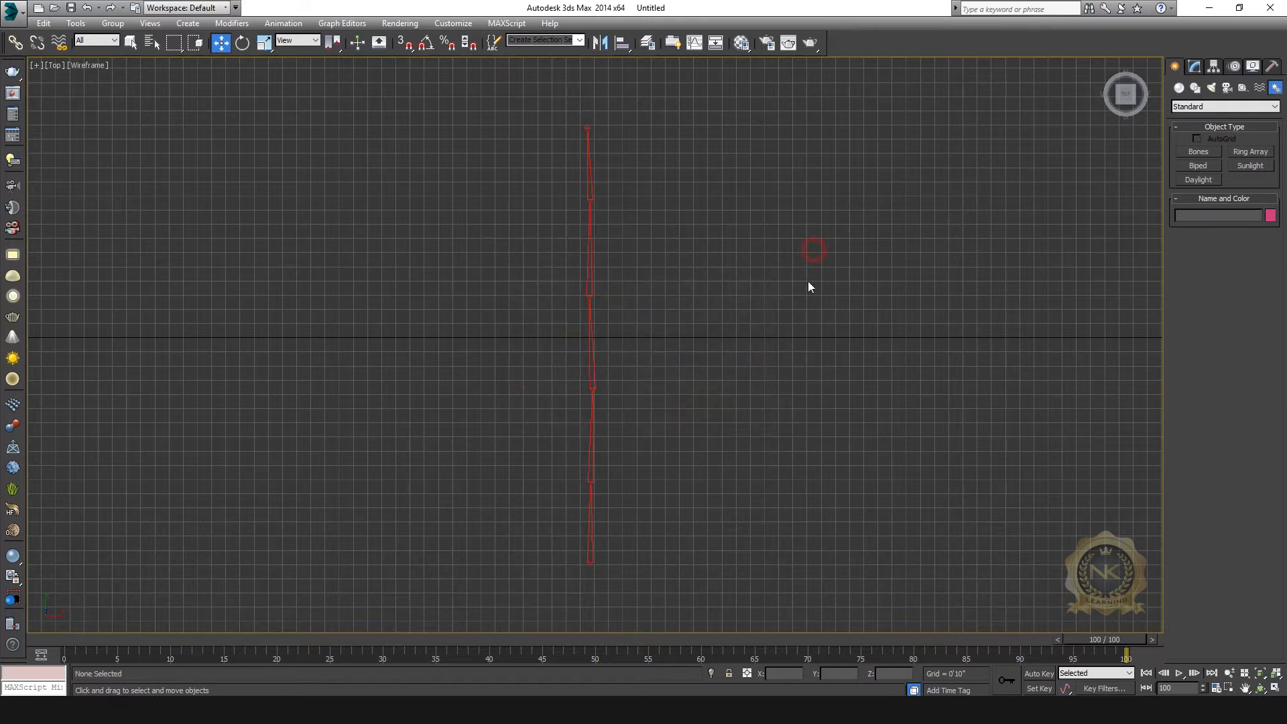
# Rotate the uppermost long bone of the chain counterclockwise so it leans to the left.
pyautogui.press('e')
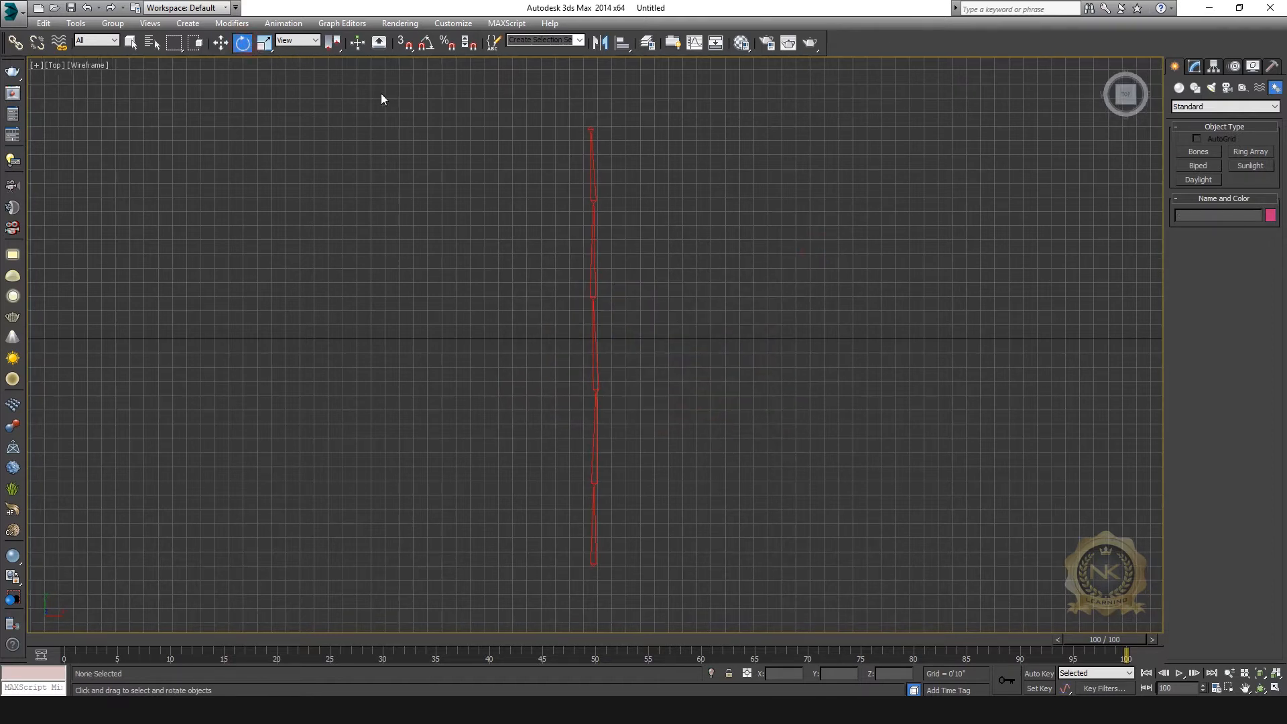
pyautogui.click(593, 193)
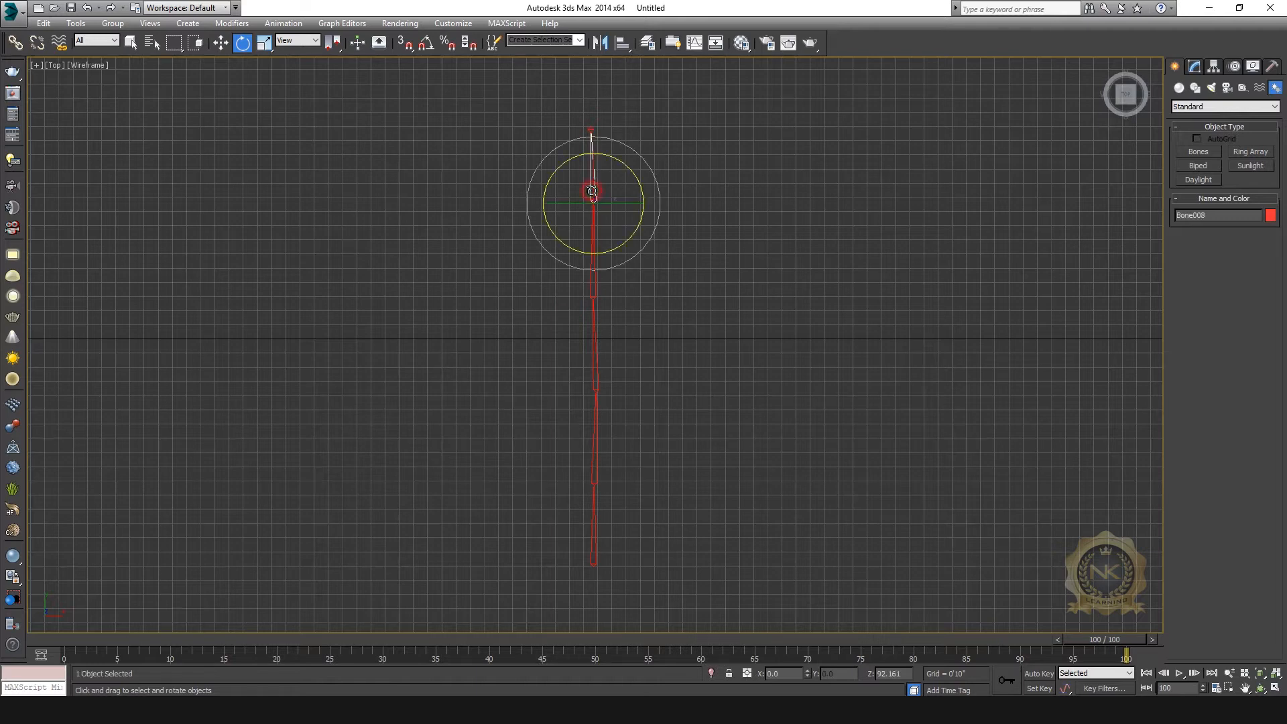
pyautogui.click(338, 48)
pyautogui.moveTo(649, 176); pyautogui.dragTo(655, 129)
pyautogui.click(675, 196)
# Rotate the bottom bone to lean slightly left and the second bone to lean slightly right.
pyautogui.click(595, 541)
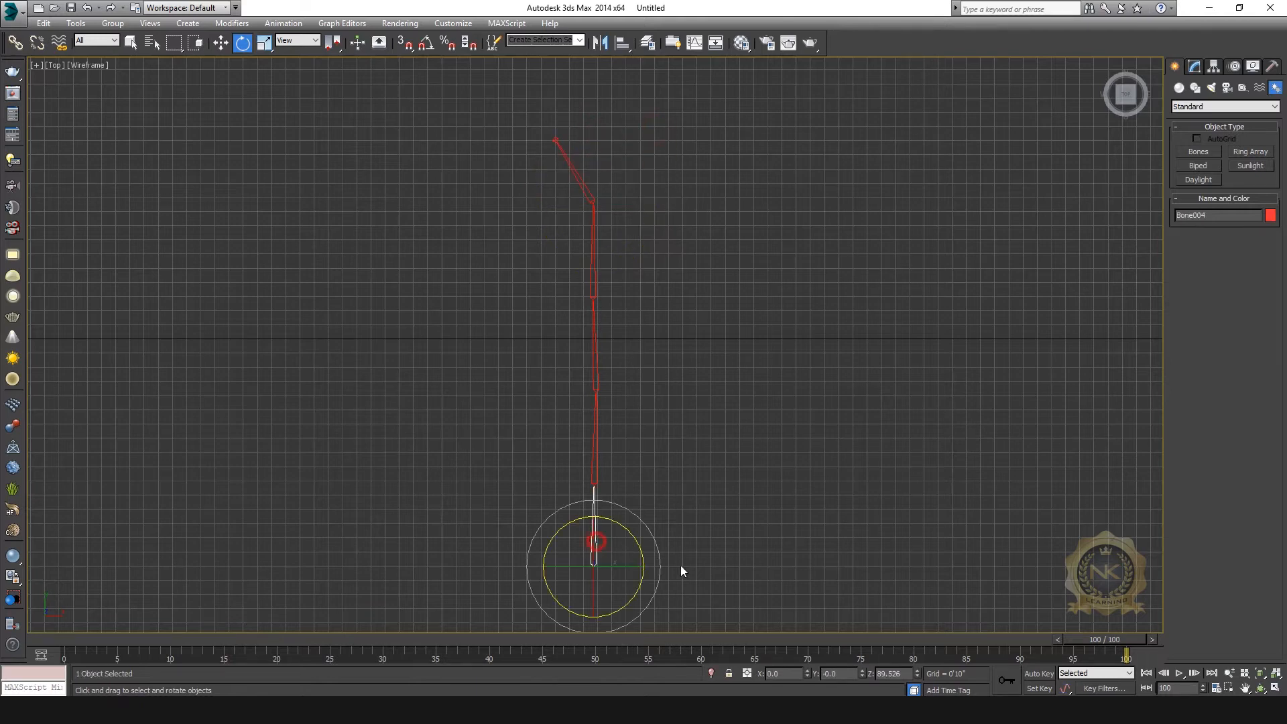
pyautogui.moveTo(647, 526); pyautogui.dragTo(678, 568)
pyautogui.click(570, 451)
pyautogui.moveTo(635, 444); pyautogui.dragTo(647, 458)
# Rotate the third bone to the left and the fourth bone to the right, bending the chain into a zigzag.
pyautogui.click(601, 367)
pyautogui.moveTo(637, 348); pyautogui.dragTo(625, 280)
pyautogui.click(551, 287)
# Swing the uppermost long bone back and forth about its joint with the Rotate tool.
pyautogui.click(575, 218)
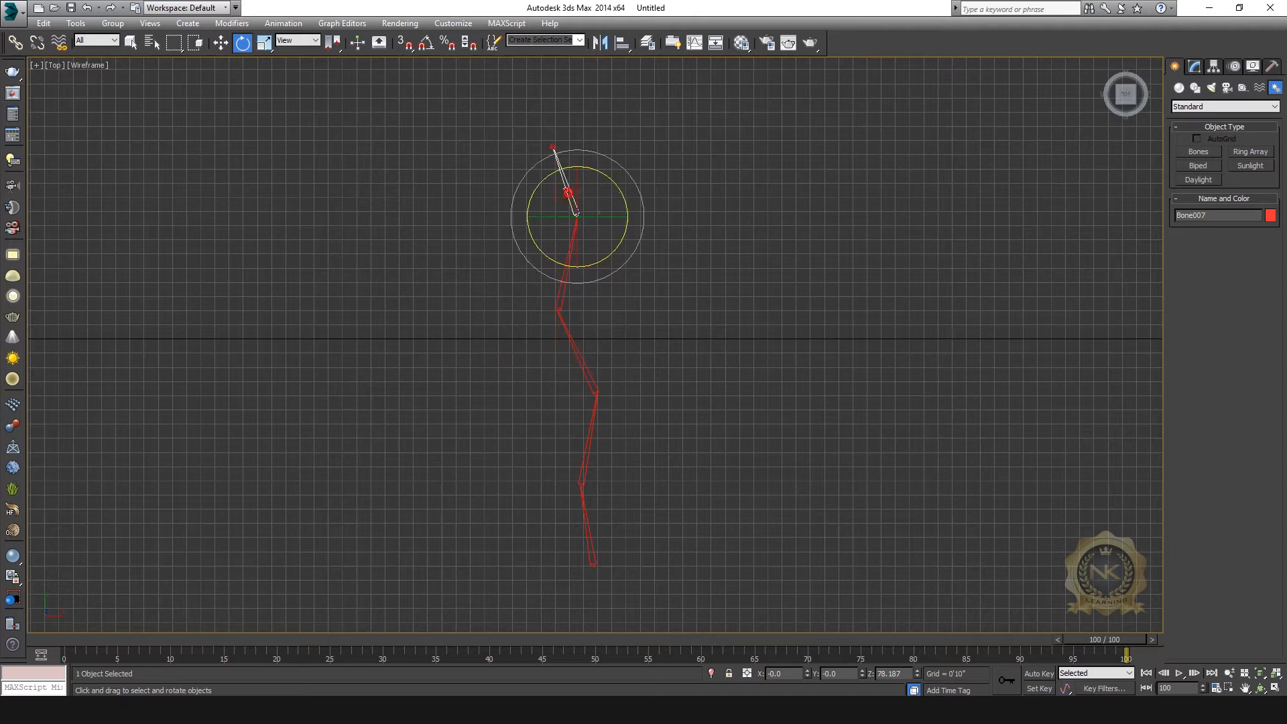
pyautogui.moveTo(620, 165); pyautogui.dragTo(633, 179)
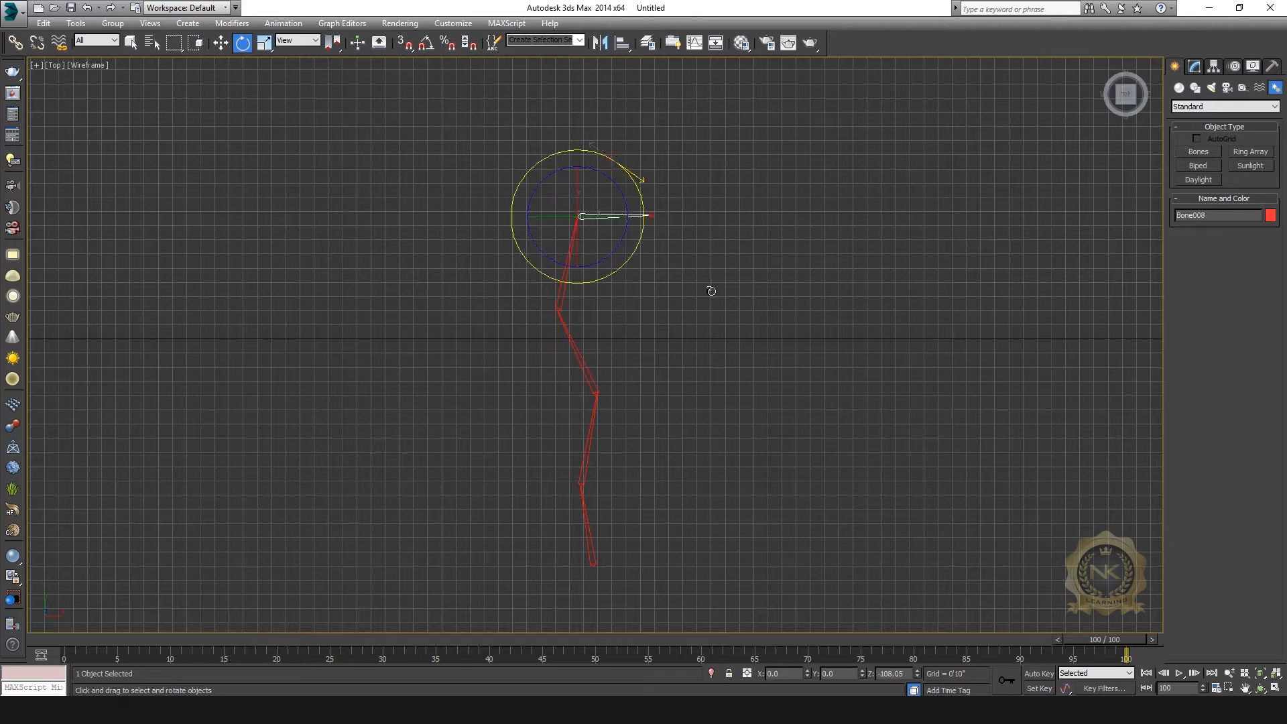
pyautogui.moveTo(711, 291); pyautogui.dragTo(678, 136)
pyautogui.moveTo(647, 124); pyautogui.dragTo(801, 13, button='middle')
pyautogui.scroll(6, 658, 368)
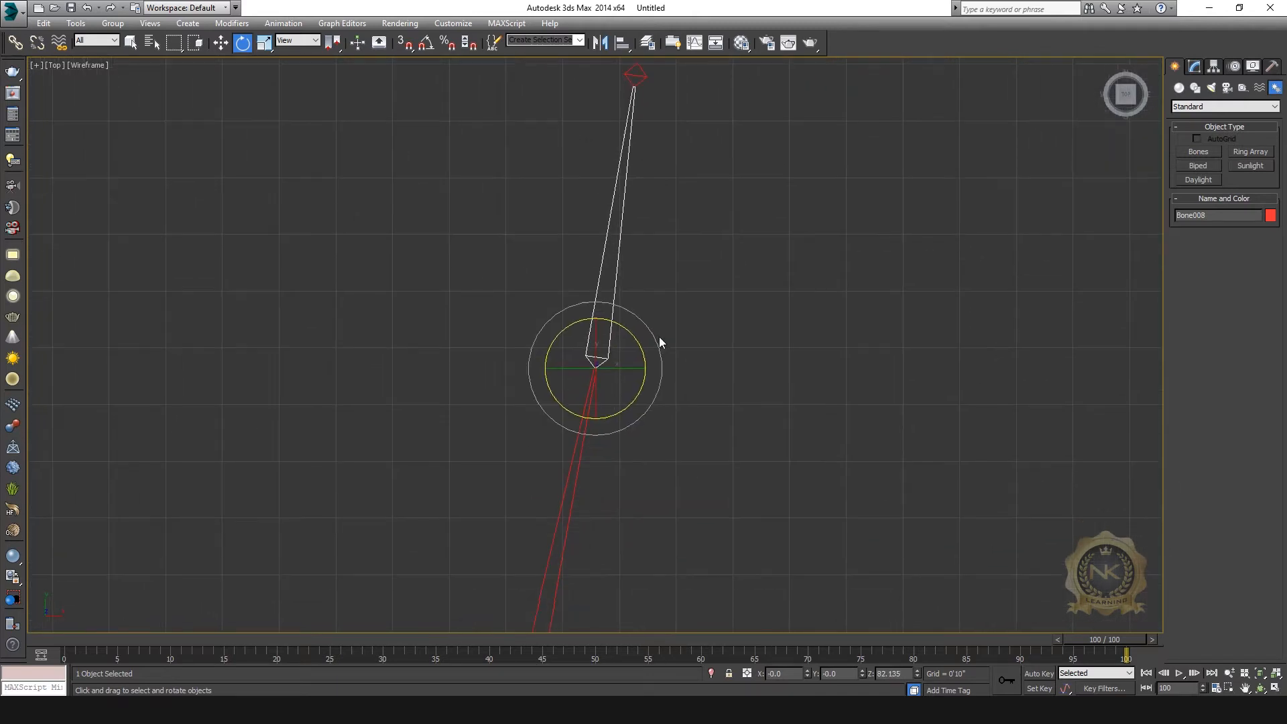
pyautogui.moveTo(643, 325); pyautogui.dragTo(760, 172)
# Use the Move tool to drag the upper part of the bone chain sideways in both directions.
pyautogui.click(221, 43)
pyautogui.moveTo(541, 373); pyautogui.dragTo(762, 401)
pyautogui.scroll(-3, 730, 409)
pyautogui.moveTo(629, 376); pyautogui.dragTo(492, 249, button='middle')
pyautogui.moveTo(607, 274); pyautogui.dragTo(512, 288)
# Move the third bone and the bones above it to fold the chain into a sharper zigzag.
pyautogui.click(523, 390)
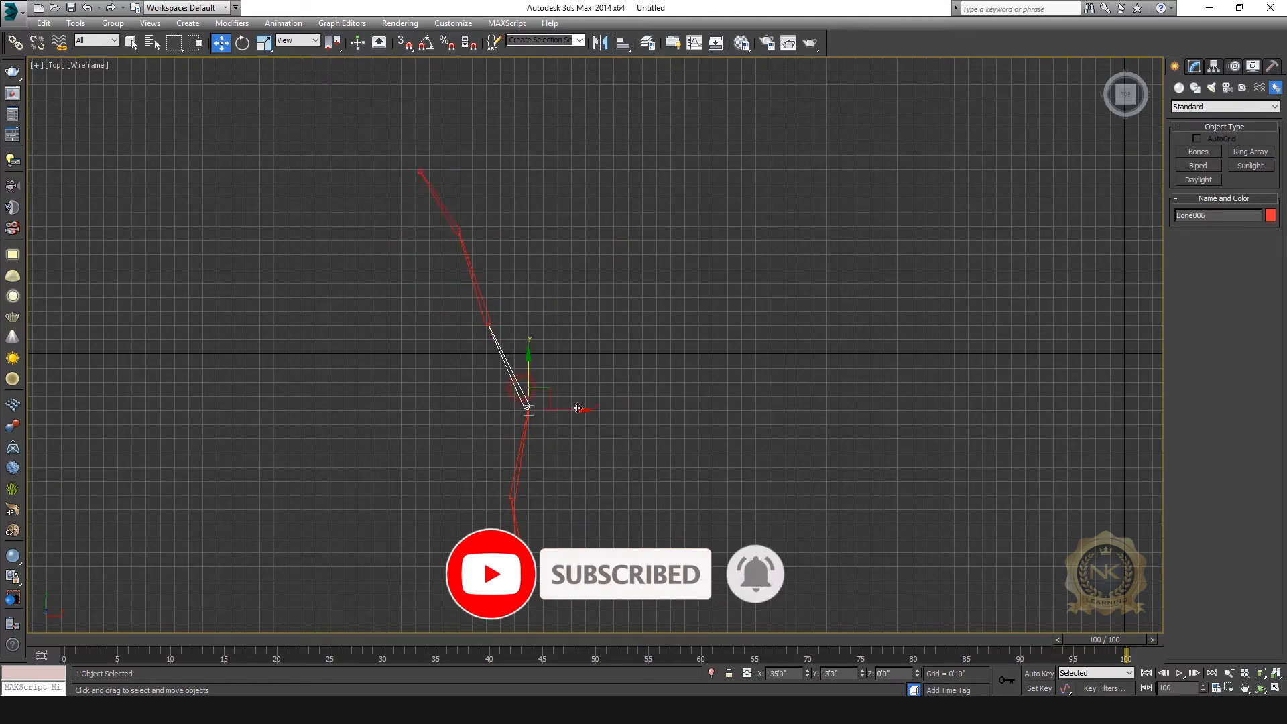
pyautogui.moveTo(576, 408); pyautogui.dragTo(510, 346)
pyautogui.click(628, 351)
pyautogui.moveTo(447, 300); pyautogui.dragTo(598, 294)
pyautogui.moveTo(640, 414); pyautogui.dragTo(628, 351, button='middle')
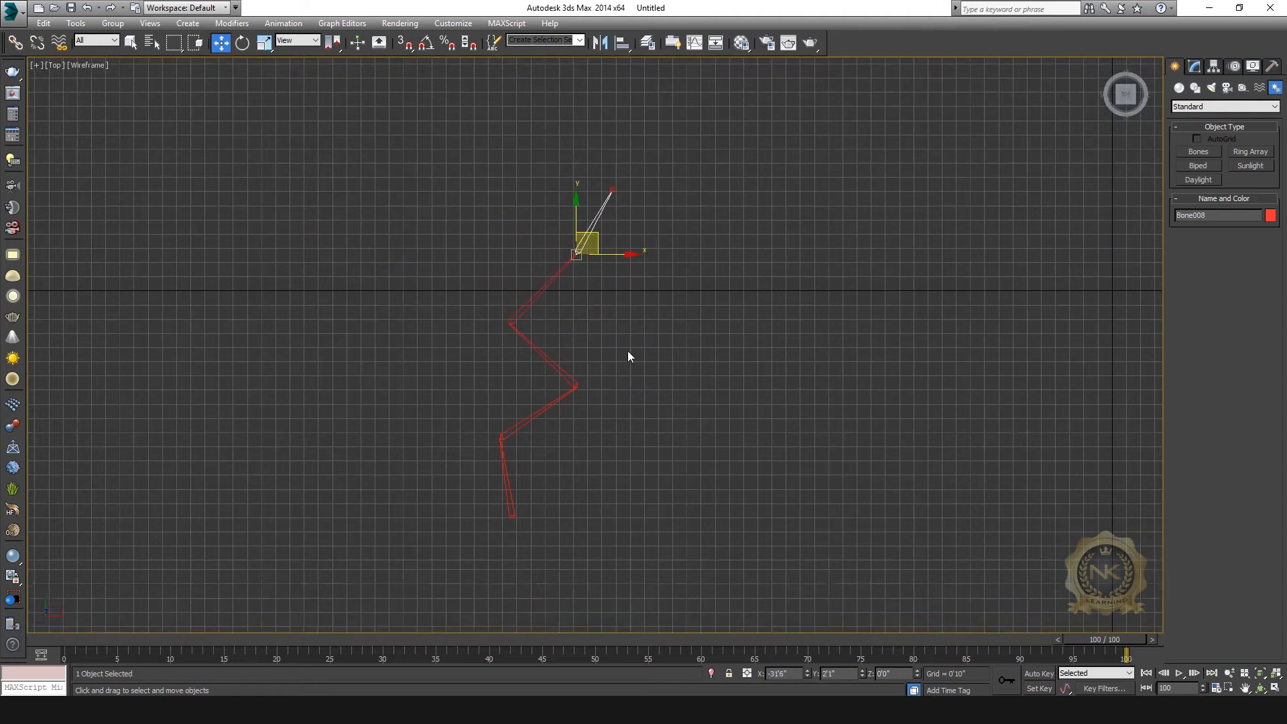
# Move the second bone from the bottom to the right so the bottom bone tilts right with it.
pyautogui.click(550, 410)
pyautogui.click(551, 411)
pyautogui.moveTo(523, 425); pyautogui.dragTo(544, 445, button='middle')
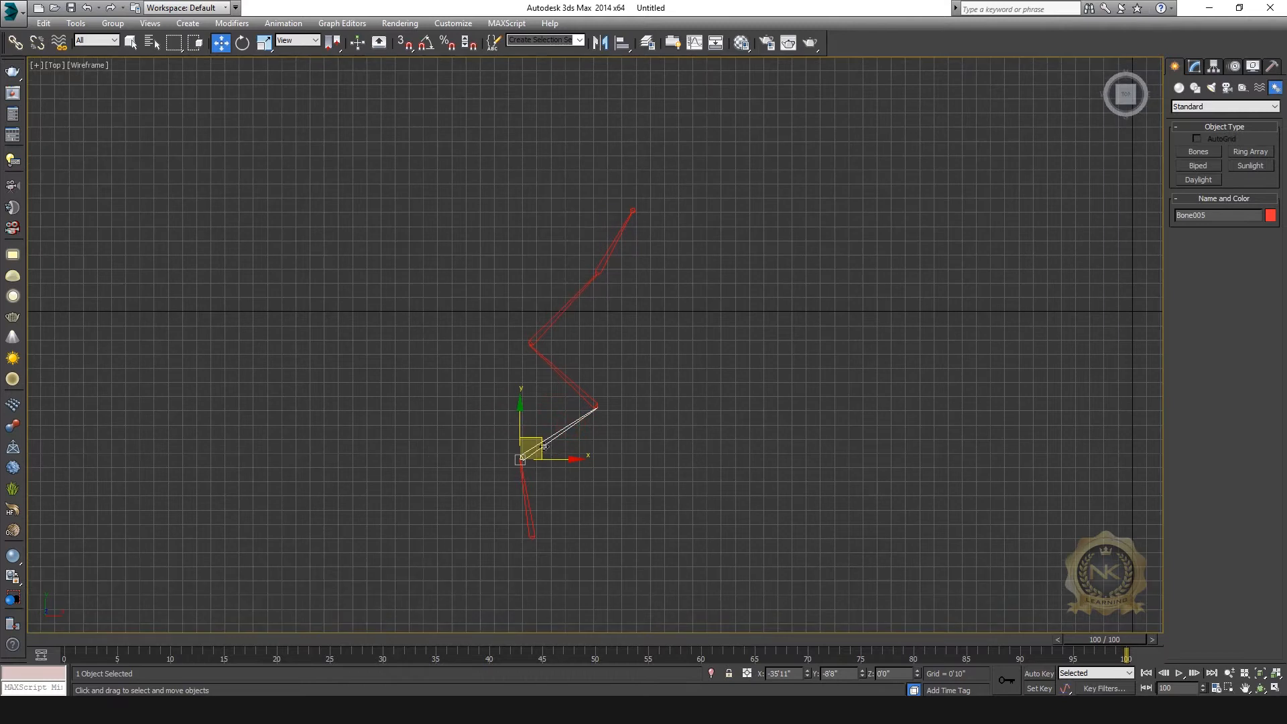
pyautogui.moveTo(510, 414); pyautogui.dragTo(573, 388)
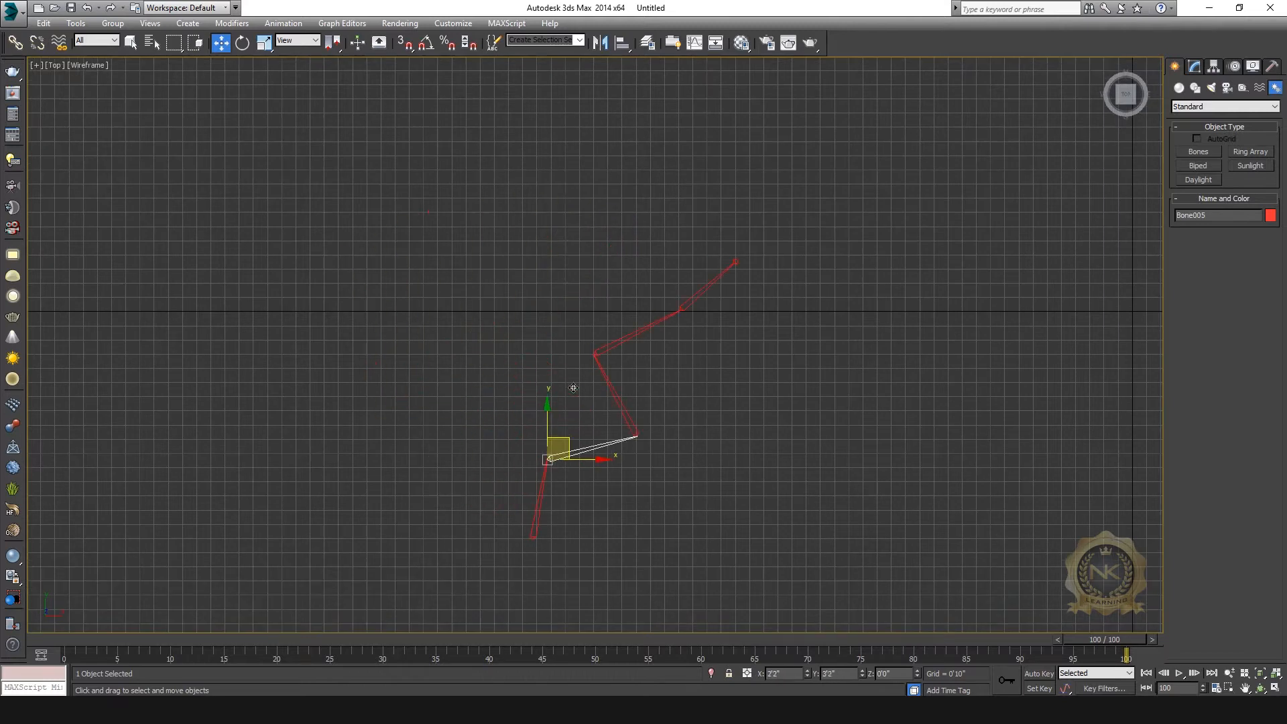
# Move the third bone to the left, carrying the upper bones of the chain with it.
pyautogui.click(610, 392)
pyautogui.moveTo(653, 416); pyautogui.dragTo(751, 365)
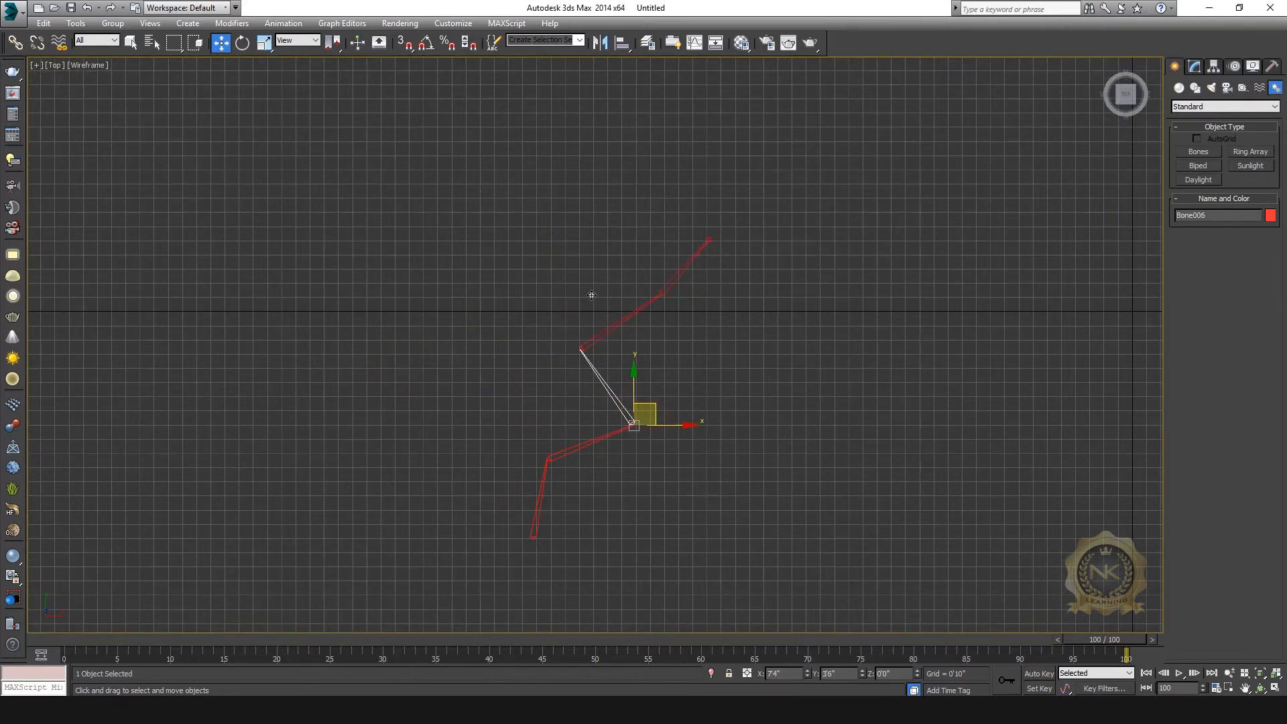
pyautogui.moveTo(592, 295); pyautogui.dragTo(511, 281)
# Move the fourth bone up and to the right, and the uppermost long bone up and to the left.
pyautogui.click(407, 362)
pyautogui.moveTo(459, 399); pyautogui.dragTo(552, 265)
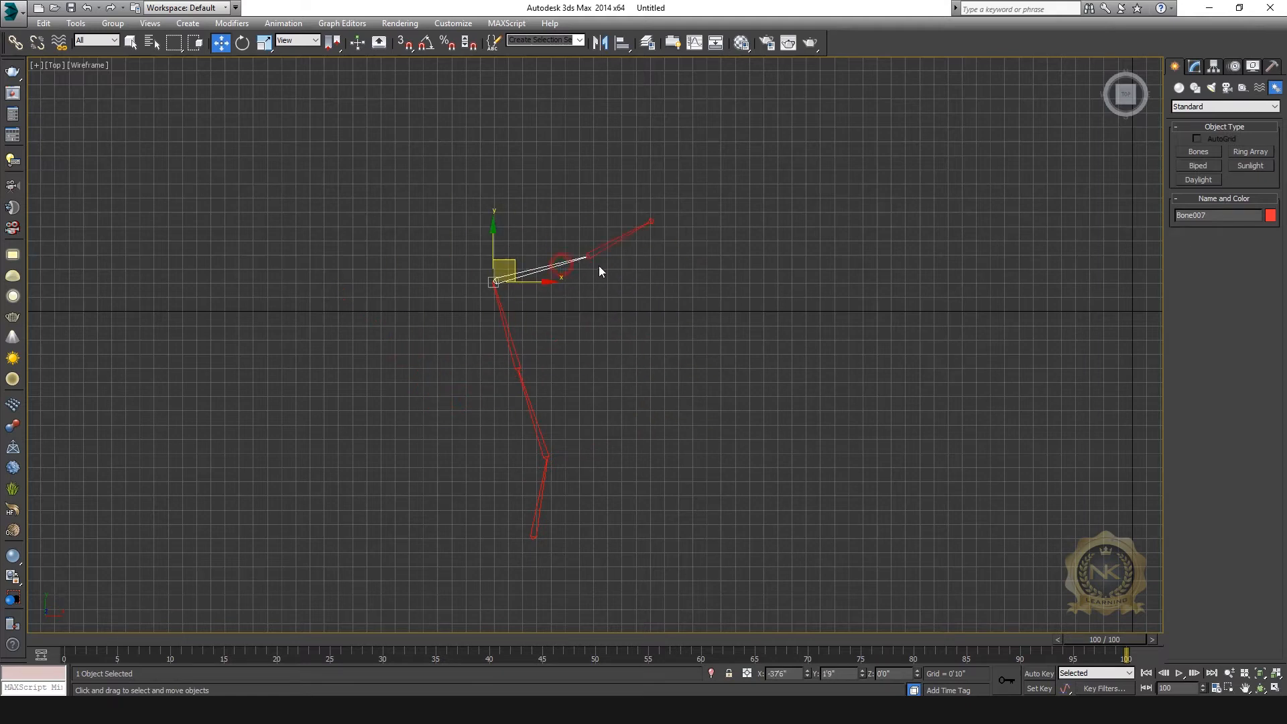
pyautogui.click(617, 242)
pyautogui.moveTo(608, 249); pyautogui.dragTo(462, 195)
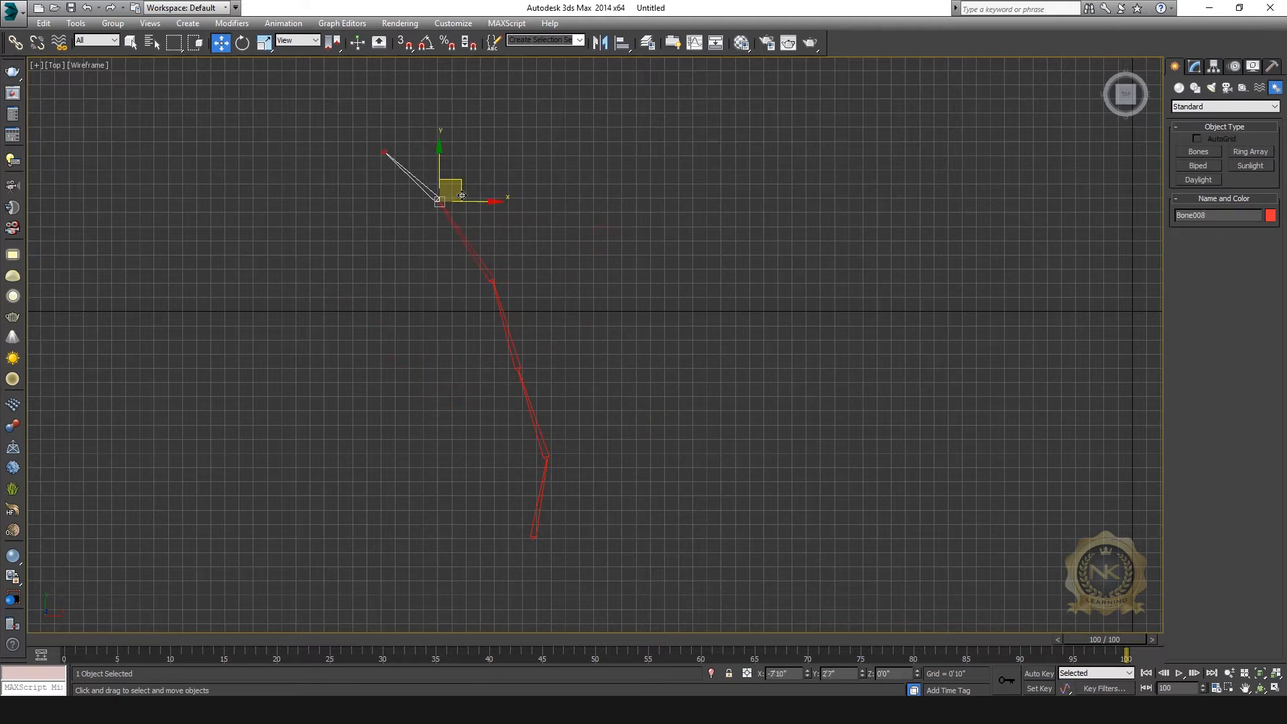
# Move the second bone to the left and the third bone to the right to bring the chain roughly upright.
pyautogui.click(525, 390)
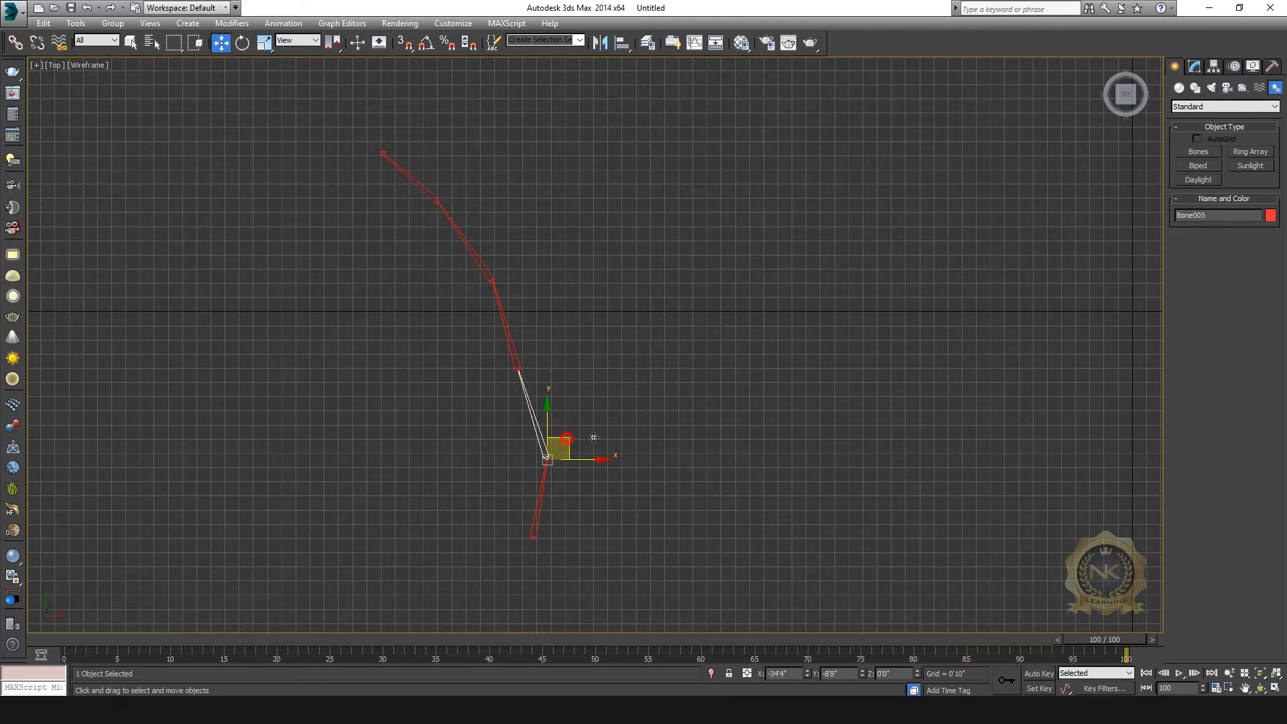
pyautogui.moveTo(593, 437); pyautogui.dragTo(534, 407)
pyautogui.click(453, 362)
pyautogui.click(445, 356)
pyautogui.moveTo(481, 365); pyautogui.dragTo(568, 329)
pyautogui.moveTo(660, 313); pyautogui.dragTo(661, 318, button='middle')
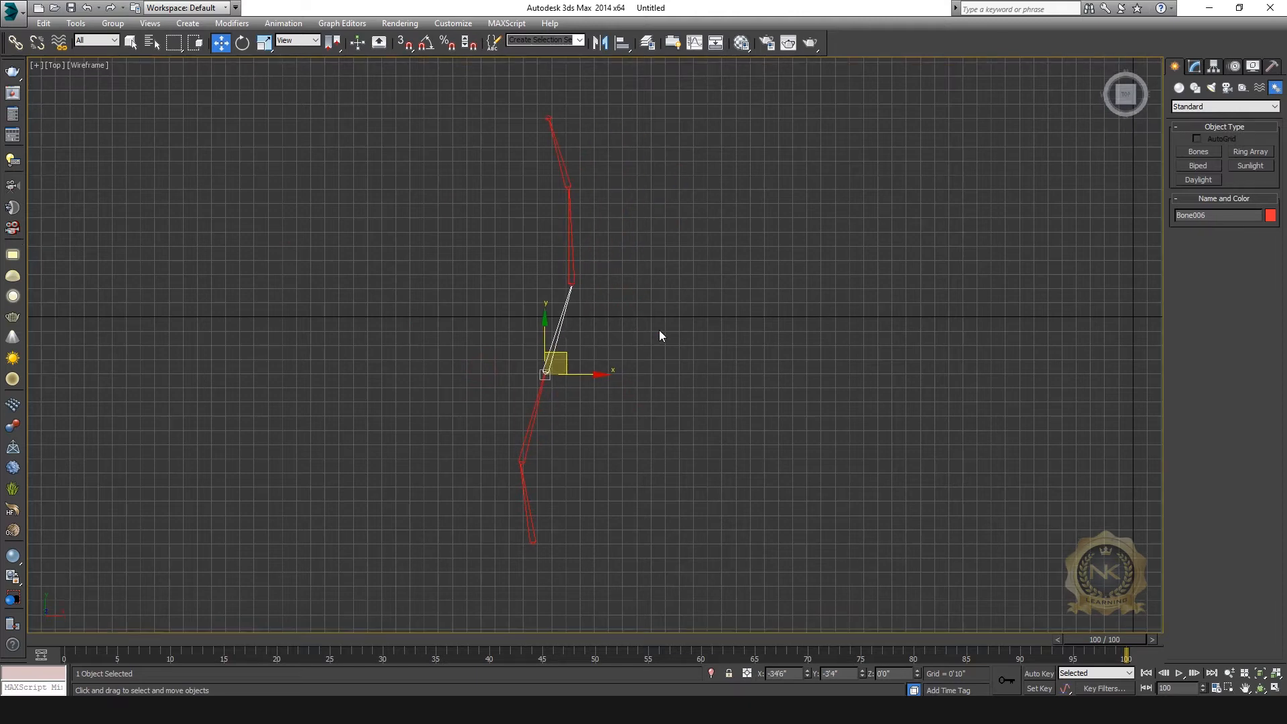
pyautogui.click(659, 333)
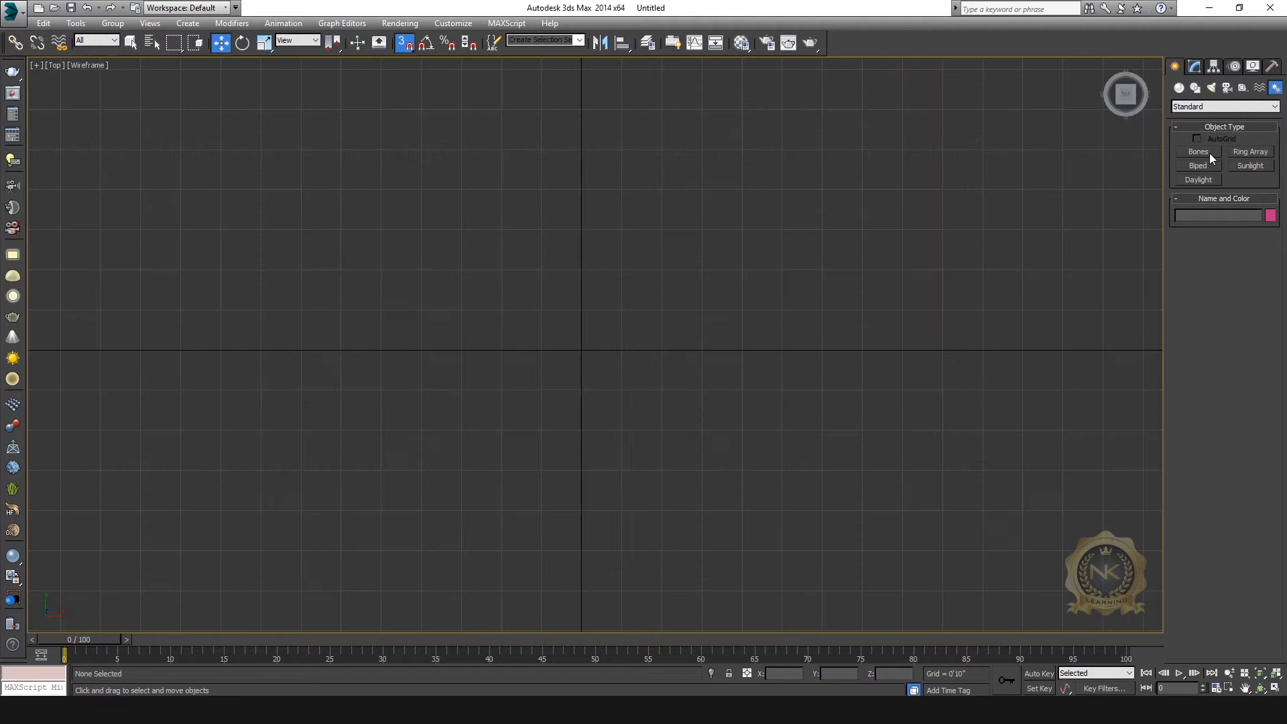
# Draw a chain of two bones with an end bone leftward along the horizontal grid axis in the empty Top view.
pyautogui.click(1208, 152)
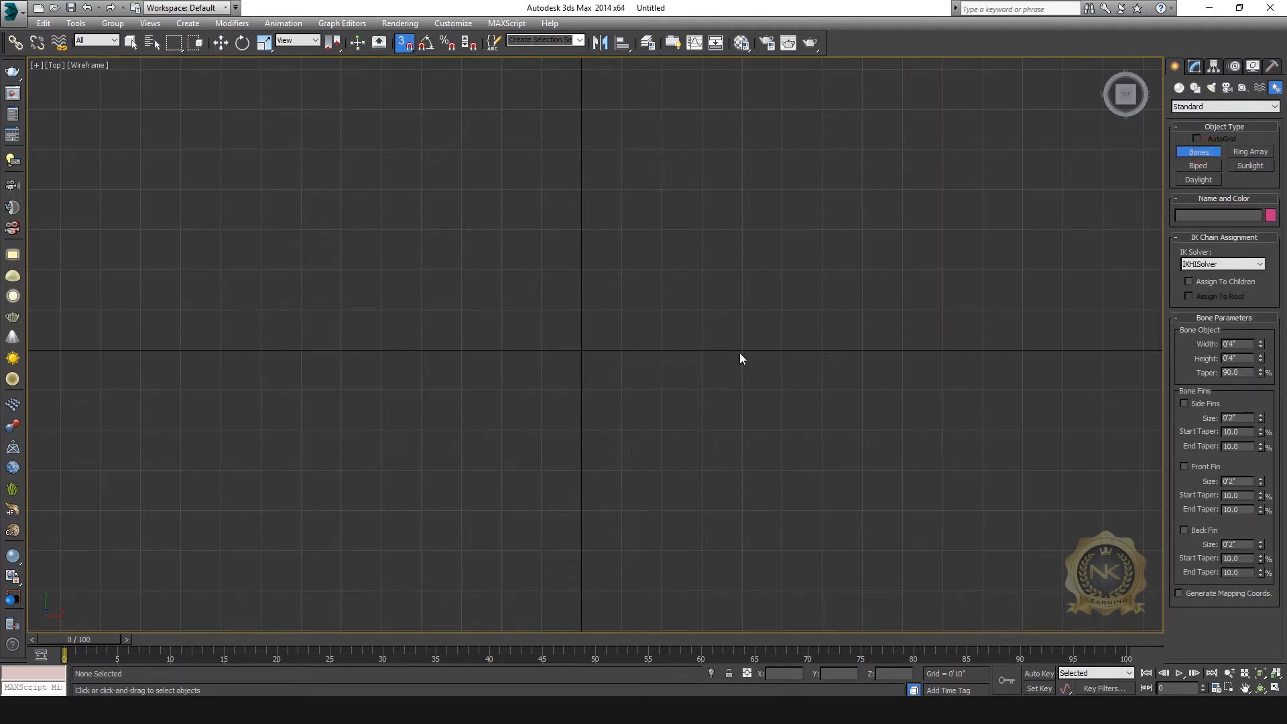
pyautogui.click(590, 353)
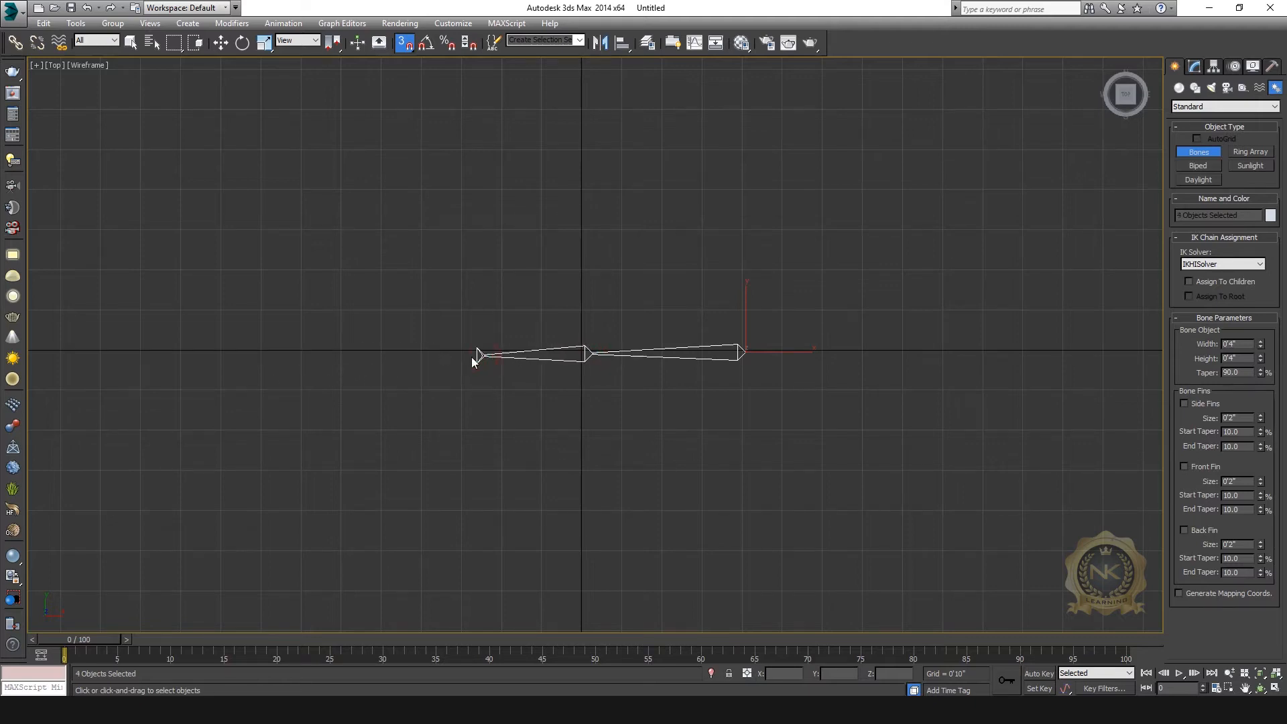
pyautogui.rightClick(490, 301)
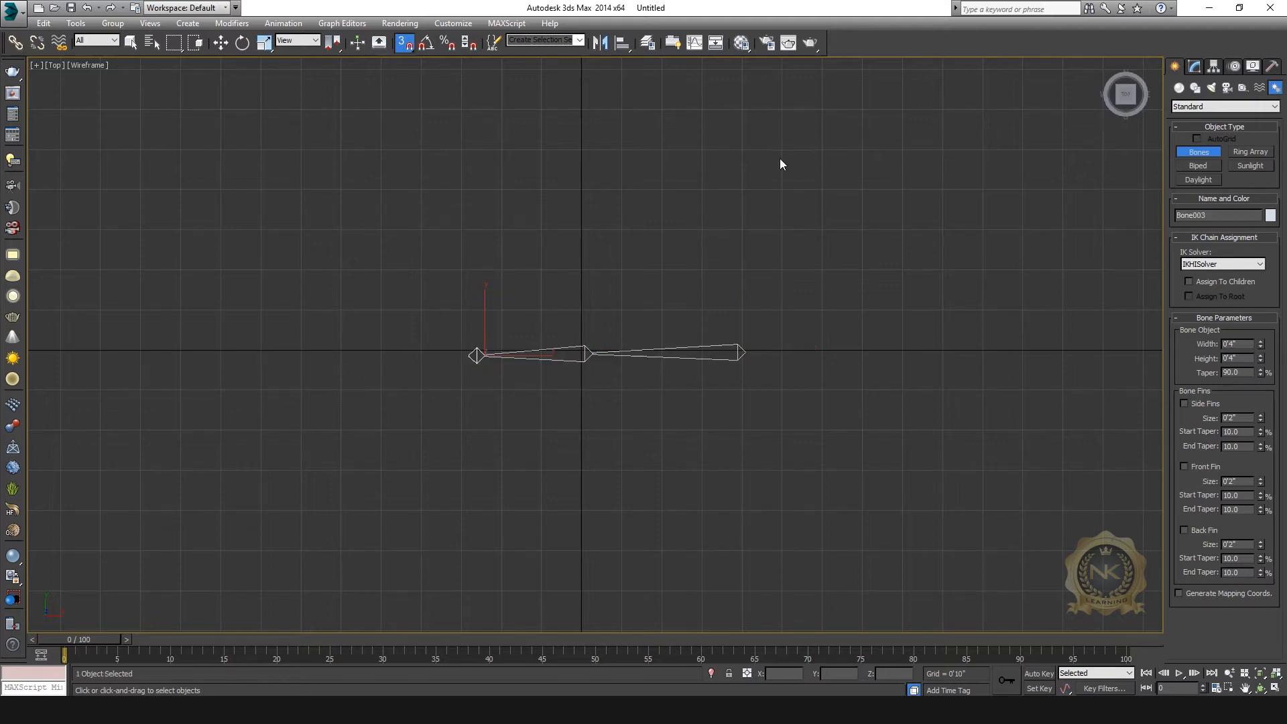
pyautogui.click(226, 44)
# Examine the new horizontal bone chain in the Left and Perspective views.
pyautogui.hotkey('alt', 'w')
pyautogui.rightClick(425, 370)
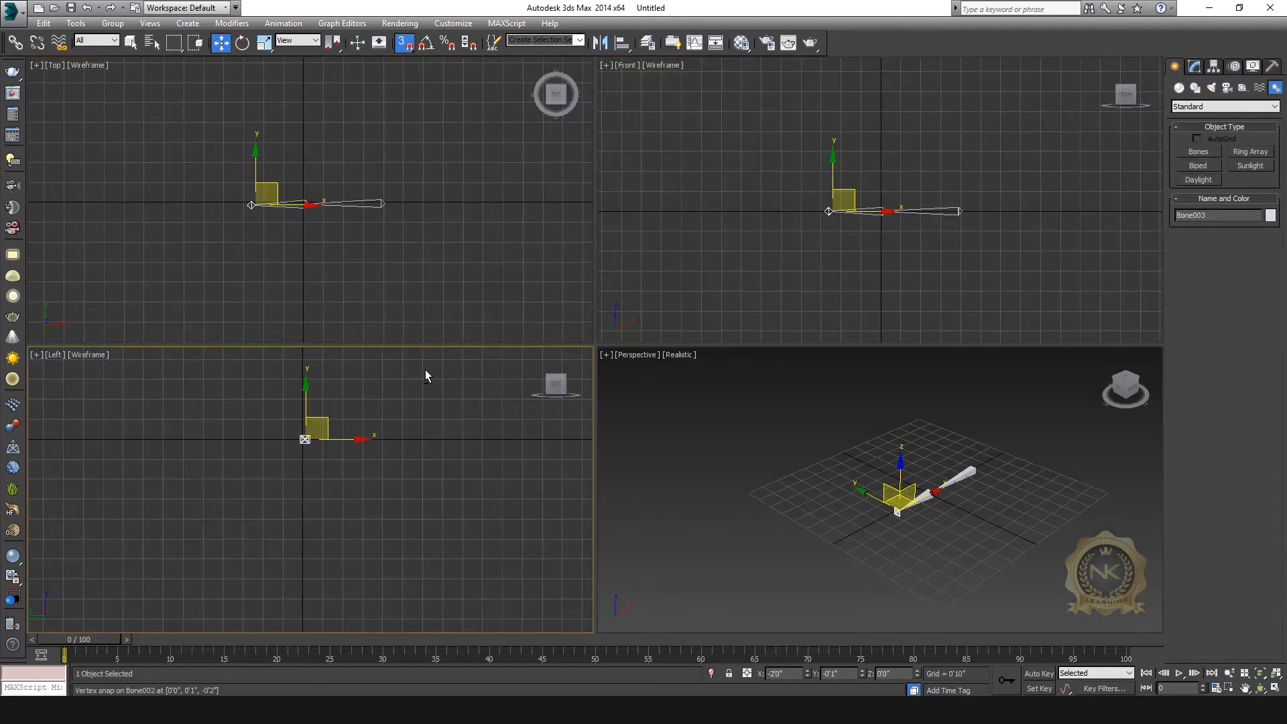
pyautogui.hotkey('alt', 'w')
pyautogui.scroll(5, 601, 221)
pyautogui.scroll(4, 697, 339)
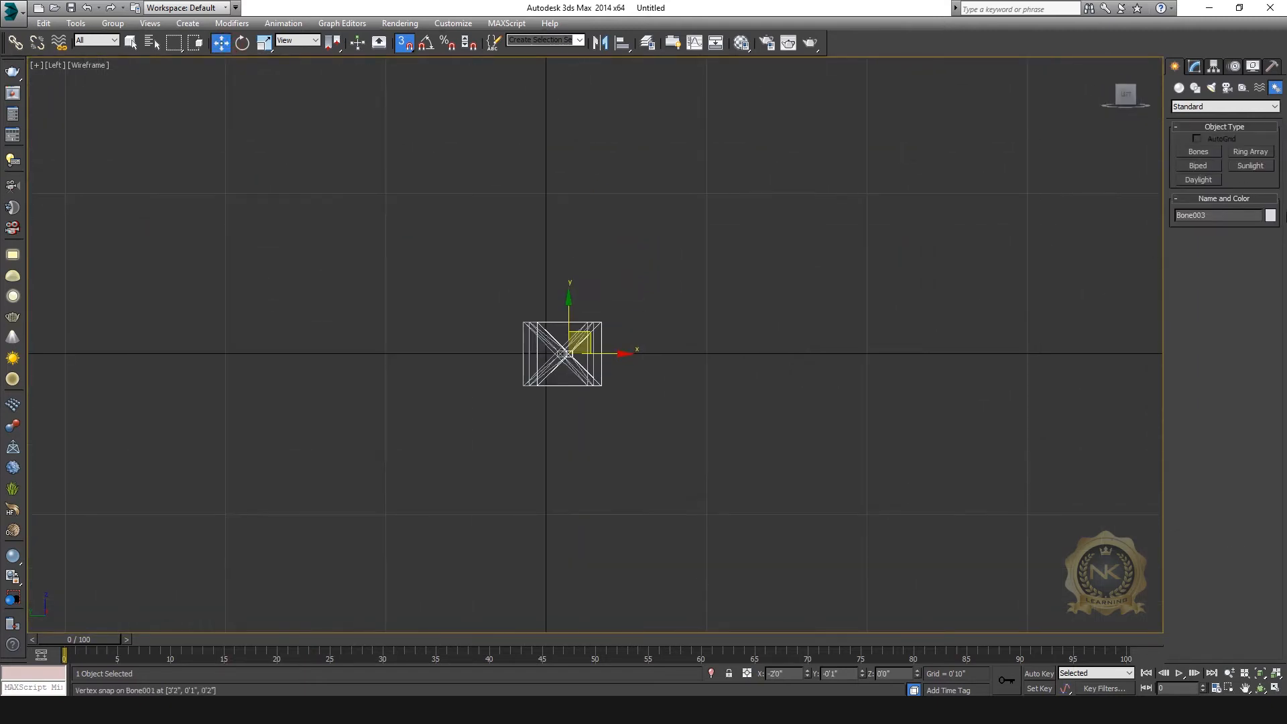
pyautogui.hotkey('alt', 'w')
pyautogui.rightClick(830, 451)
pyautogui.hotkey('alt', 'w')
pyautogui.keyDown('alt'); pyautogui.moveTo(838, 431); pyautogui.dragTo(720, 375, button='middle'); pyautogui.keyUp('alt')
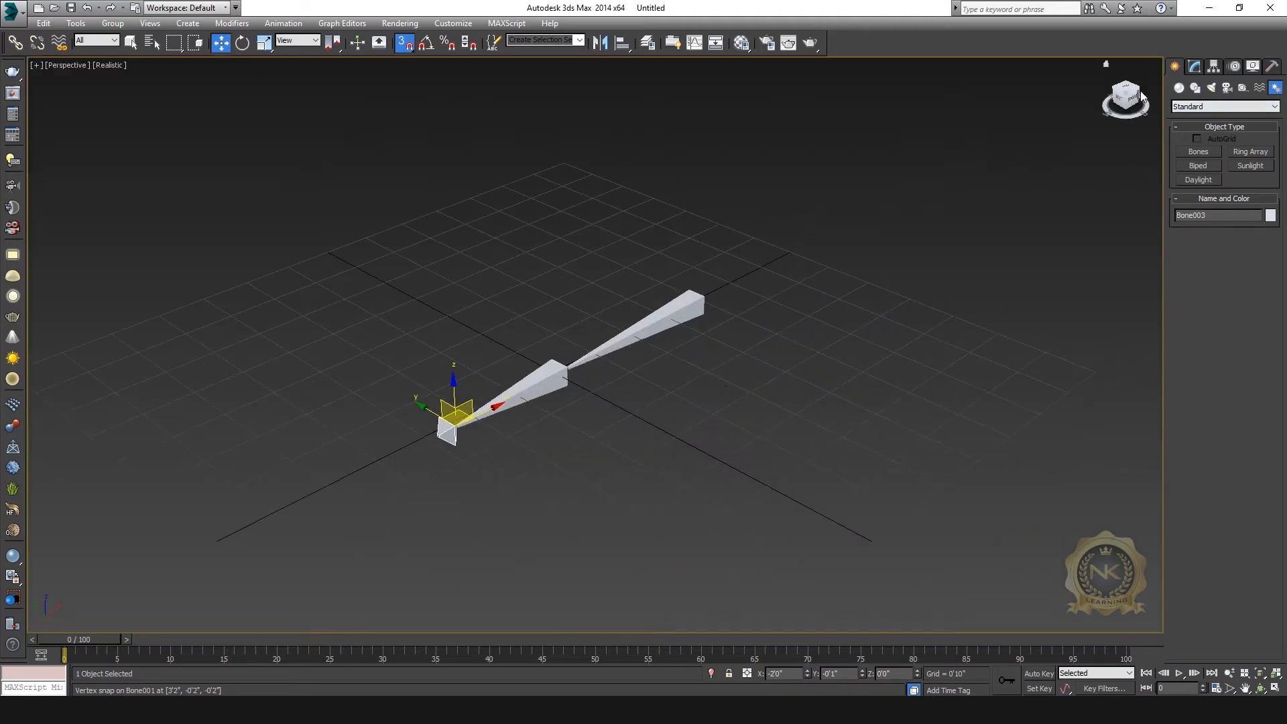
# Try to rotate the small end bone of the horizontal chain in the Perspective view.
pyautogui.click(1137, 89)
pyautogui.scroll(4, 594, 376)
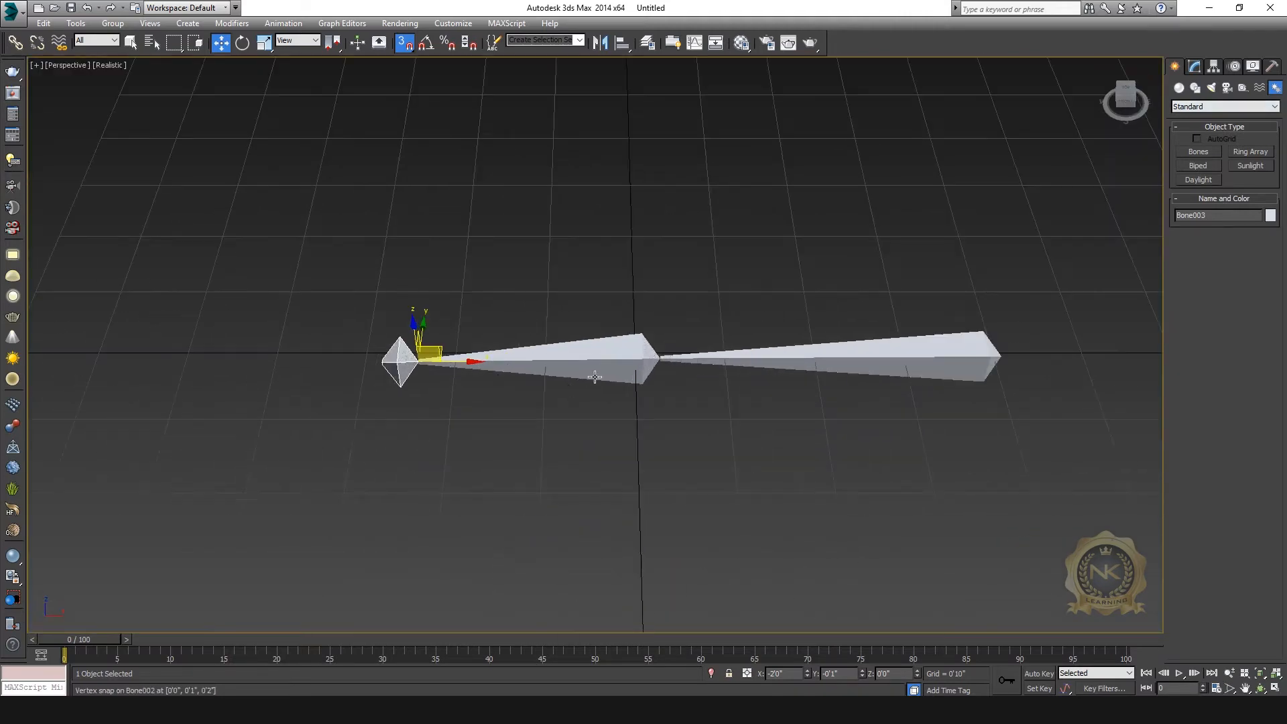
pyautogui.moveTo(605, 401); pyautogui.dragTo(614, 367, button='middle')
pyautogui.click(243, 42)
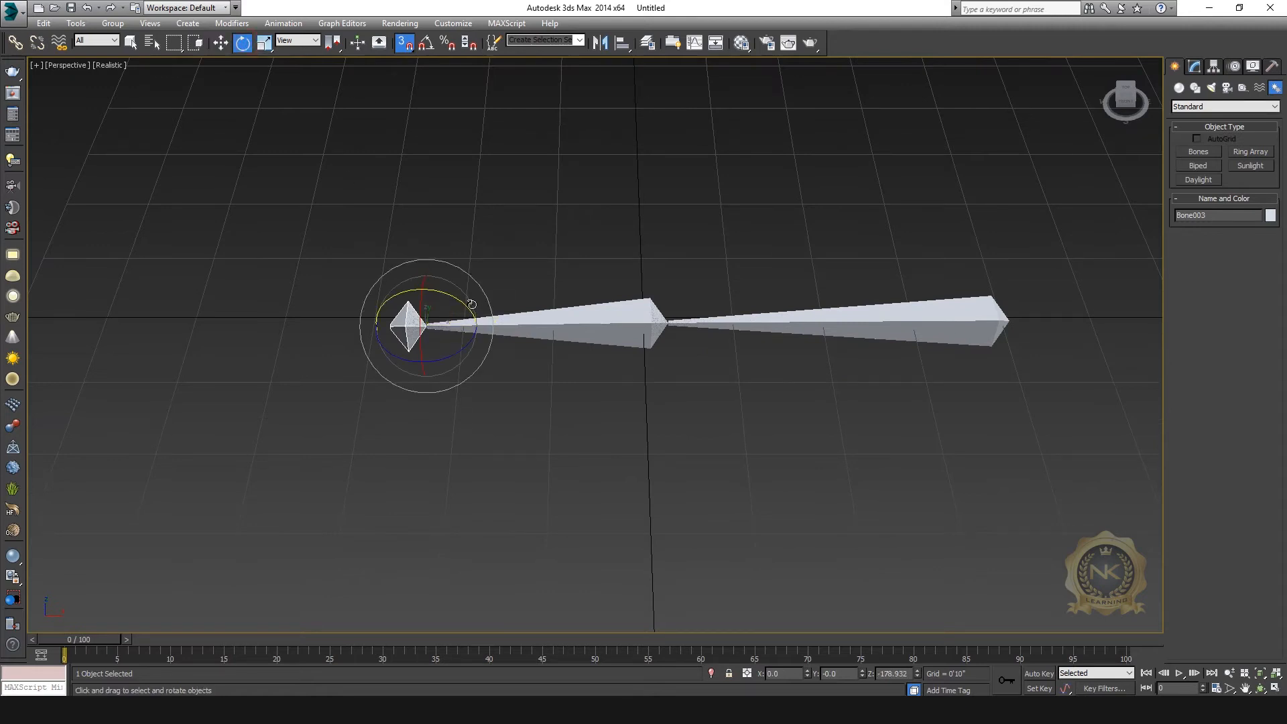
pyautogui.moveTo(455, 299); pyautogui.dragTo(542, 339)
pyautogui.hotkey('ctrl', 'z')
# Hide the Perspective grid and rotate the second bone at its joint so its tip dips downward.
pyautogui.click(605, 311)
pyautogui.moveTo(701, 297); pyautogui.dragTo(795, 255)
pyautogui.click(1128, 106)
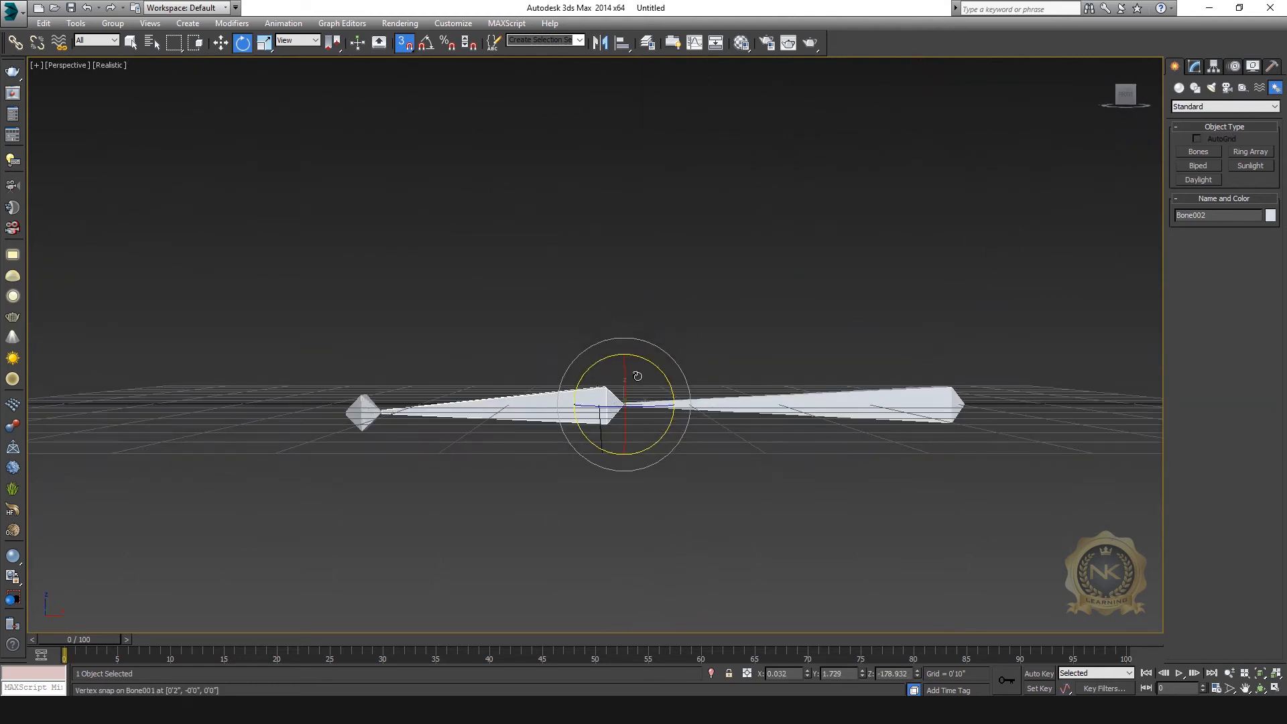
pyautogui.press('g')
pyautogui.moveTo(865, 396); pyautogui.dragTo(848, 422, button='middle')
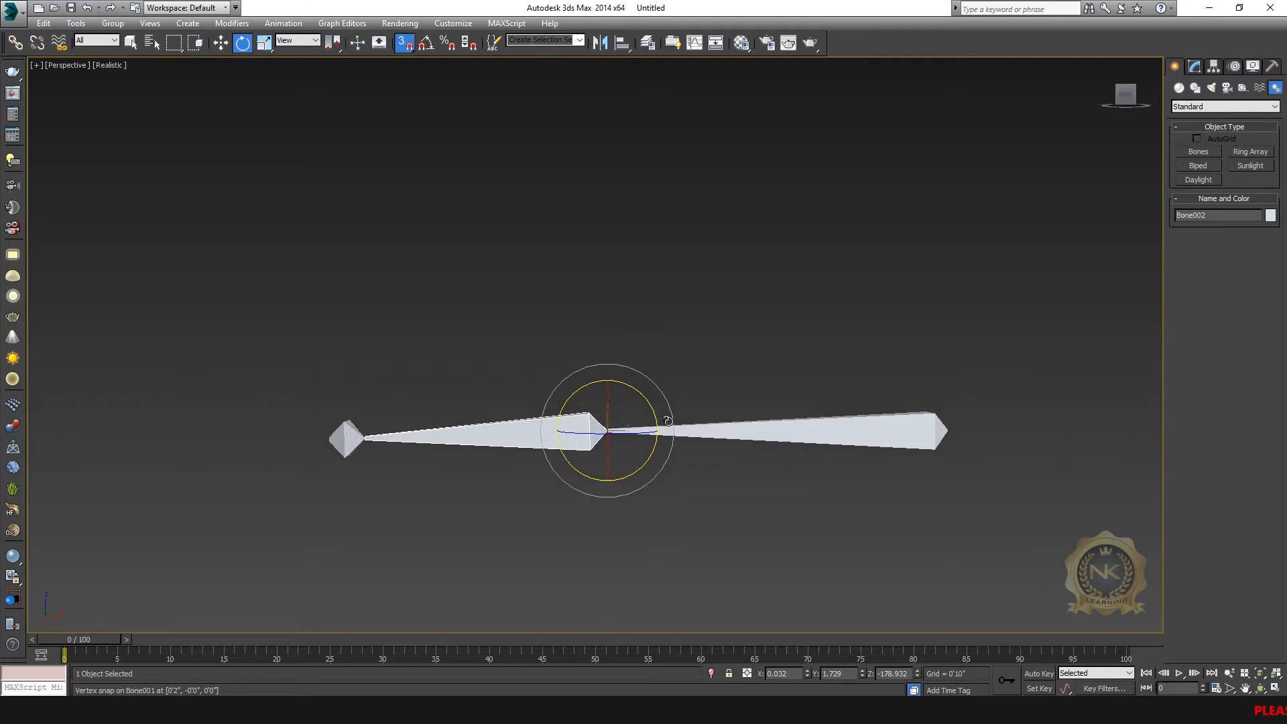
pyautogui.moveTo(646, 397); pyautogui.dragTo(867, 433)
# Rotate the root bone to swing the whole chain upward, and bend the second bone at its joint.
pyautogui.click(891, 434)
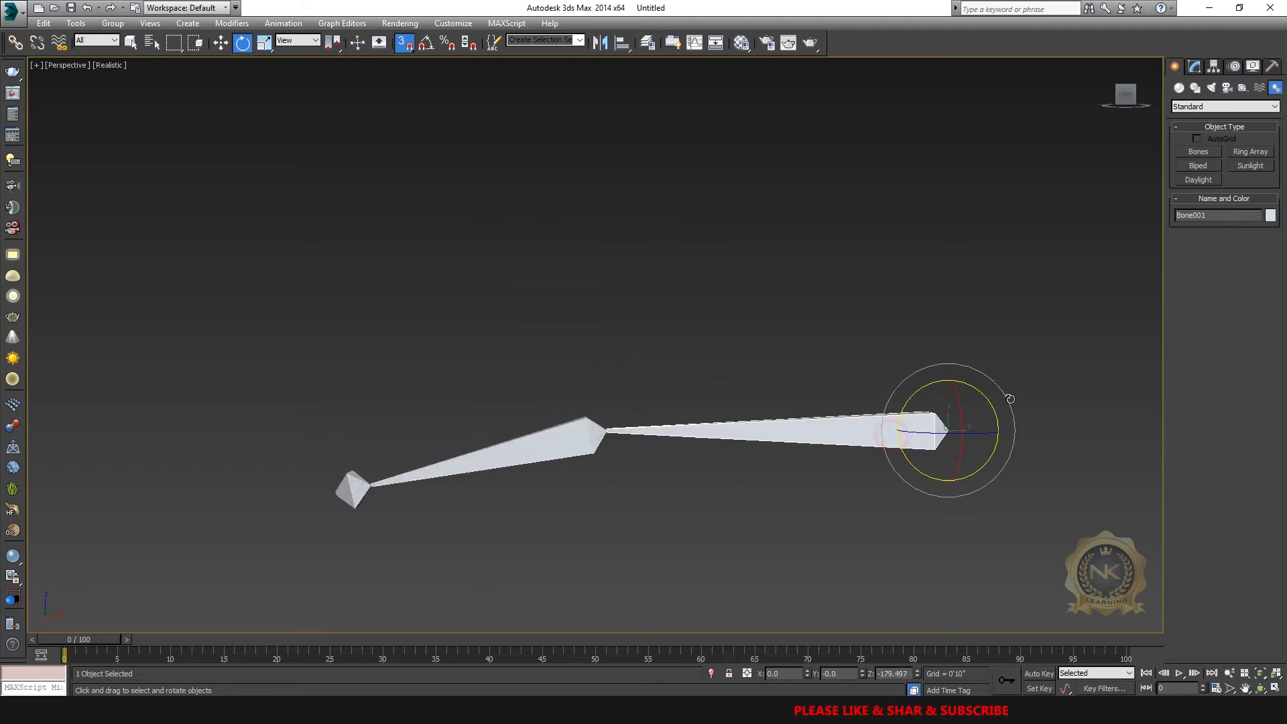
pyautogui.moveTo(1003, 392); pyautogui.dragTo(1036, 356)
pyautogui.click(576, 303)
pyautogui.moveTo(673, 273); pyautogui.dragTo(760, 281)
pyautogui.moveTo(775, 223); pyautogui.dragTo(776, 271, button='middle')
pyautogui.moveTo(679, 321); pyautogui.dragTo(721, 255)
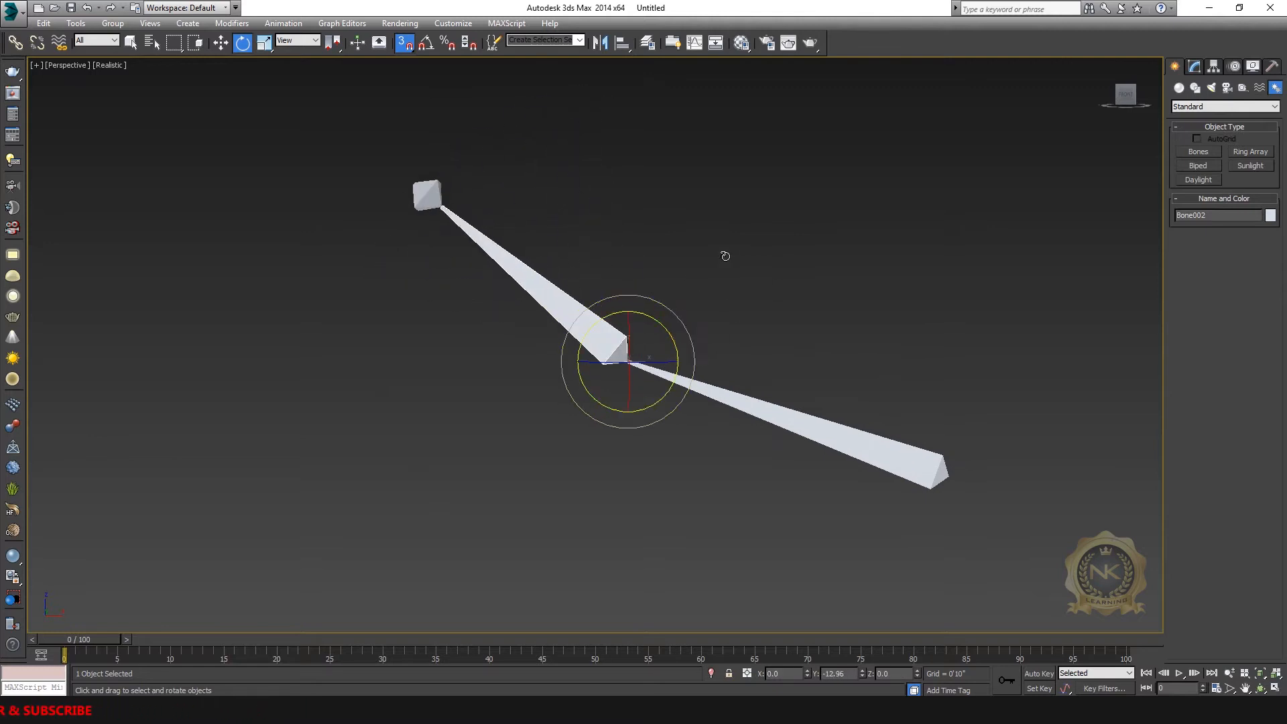
# Rotate the second bone and the root bone about other axes while viewing the chain from an angle.
pyautogui.hotkey('alt', 'w')
pyautogui.hotkey('alt', 'w')
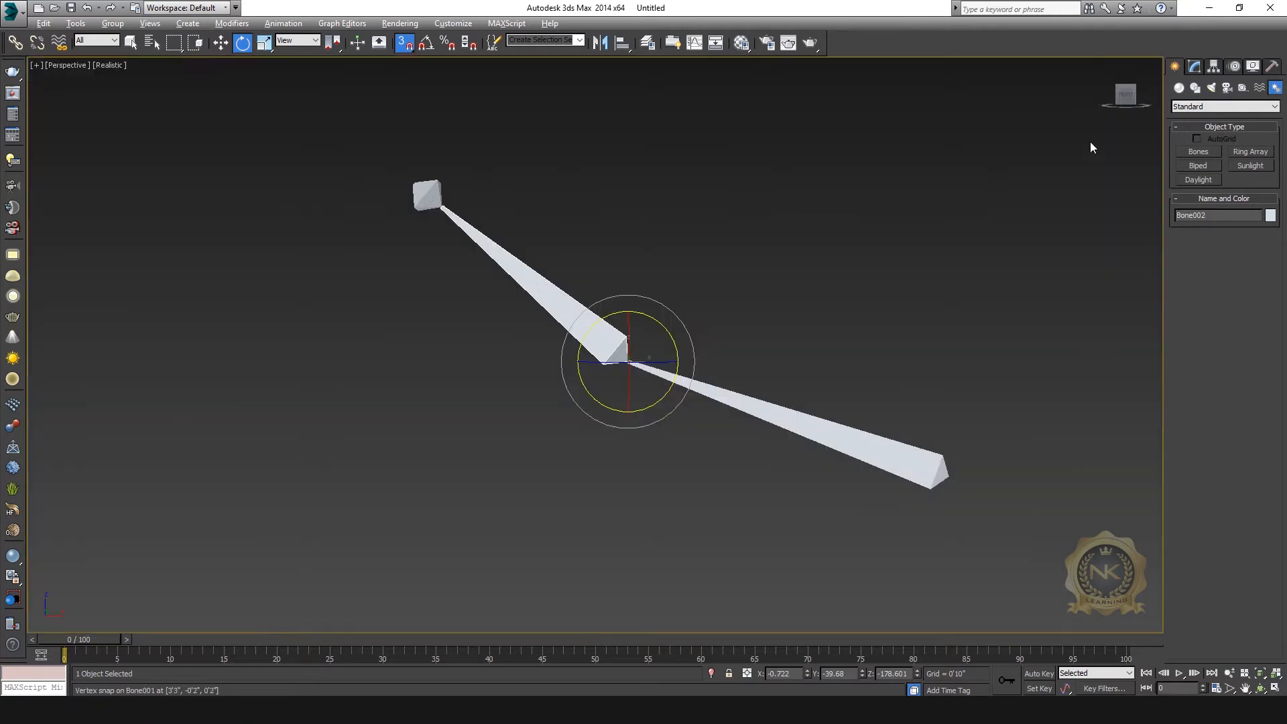
pyautogui.keyDown('alt'); pyautogui.moveTo(1106, 69); pyautogui.dragTo(709, 341, button='middle'); pyautogui.keyUp('alt')
pyautogui.moveTo(710, 342); pyautogui.dragTo(588, 322)
pyautogui.click(714, 305)
pyautogui.moveTo(715, 318); pyautogui.dragTo(797, 388)
# Rotate the second bone further at the middle joint from the front direction.
pyautogui.click(689, 370)
pyautogui.click(1138, 98)
pyautogui.moveTo(669, 373); pyautogui.dragTo(755, 394)
pyautogui.scroll(2, 625, 373)
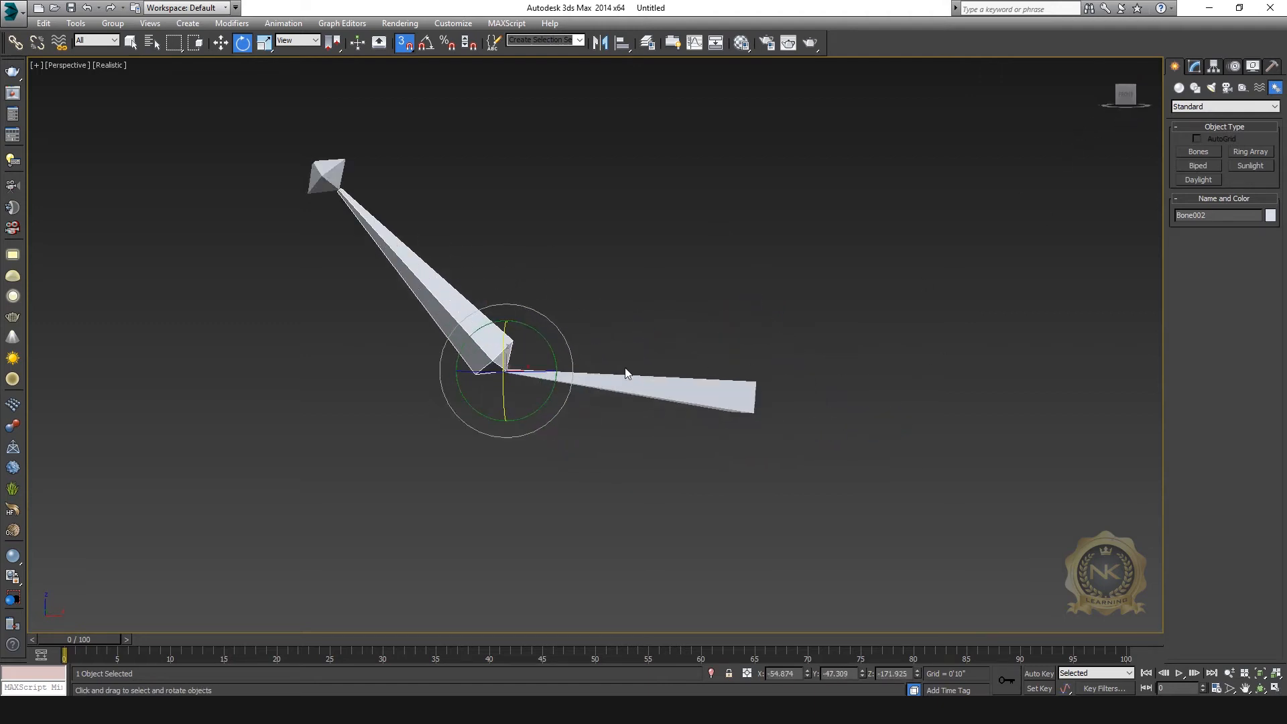
pyautogui.moveTo(625, 368); pyautogui.dragTo(662, 395, button='middle')
pyautogui.moveTo(595, 361); pyautogui.dragTo(600, 344)
# Undo all the bone rotations and the bone chain itself until the scene is empty.
pyautogui.hotkey('alt', 'w')
pyautogui.middleClick(429, 163)
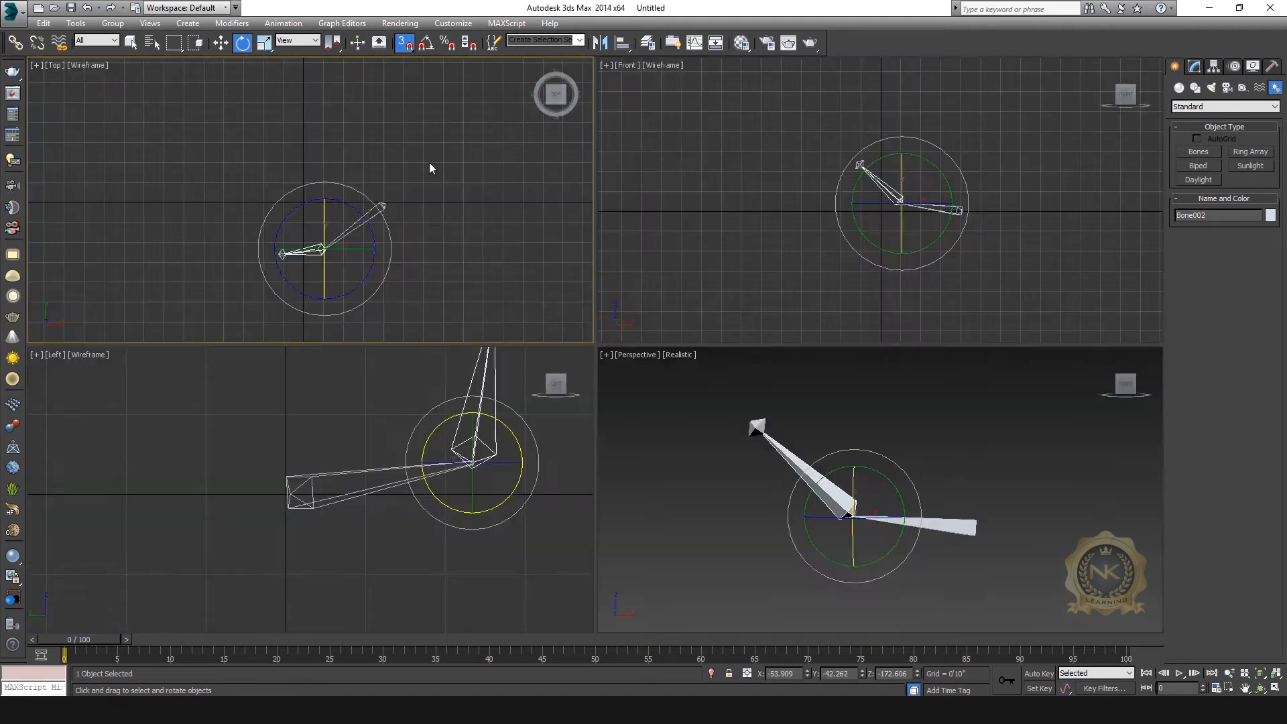
pyautogui.hotkey('alt', 'w')
pyautogui.hotkey('ctrl', 'z')
pyautogui.hotkey('ctrl', 'z')
pyautogui.hotkey('ctrl', 'z')
pyautogui.hotkey('ctrl', 'z')
pyautogui.hotkey('ctrl', 'z')
pyautogui.hotkey('ctrl', 'z')
pyautogui.hotkey('alt', 'w')
pyautogui.middleClick(851, 440)
pyautogui.middleClick(504, 401)
pyautogui.hotkey('ctrl', 'z')
pyautogui.hotkey('ctrl', 'z')
pyautogui.hotkey('ctrl', 'z')
pyautogui.hotkey('ctrl', 'z')
pyautogui.hotkey('ctrl', 'z')
pyautogui.hotkey('ctrl', 'z')
pyautogui.middleClick(384, 195)
pyautogui.hotkey('alt', 'w')
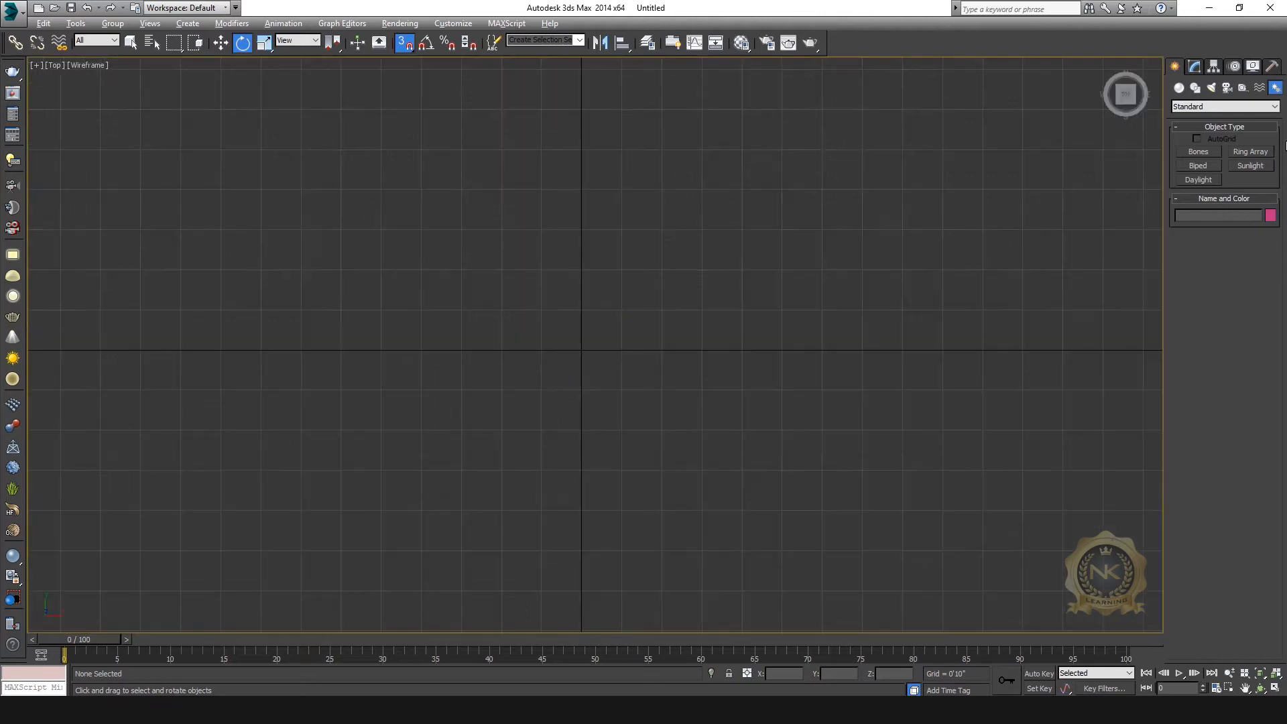
# Draw a new two-bone chain with an end bone leftward along the Top view's horizontal axis, with the middle joint at the origin.
pyautogui.click(1199, 152)
pyautogui.click(746, 349)
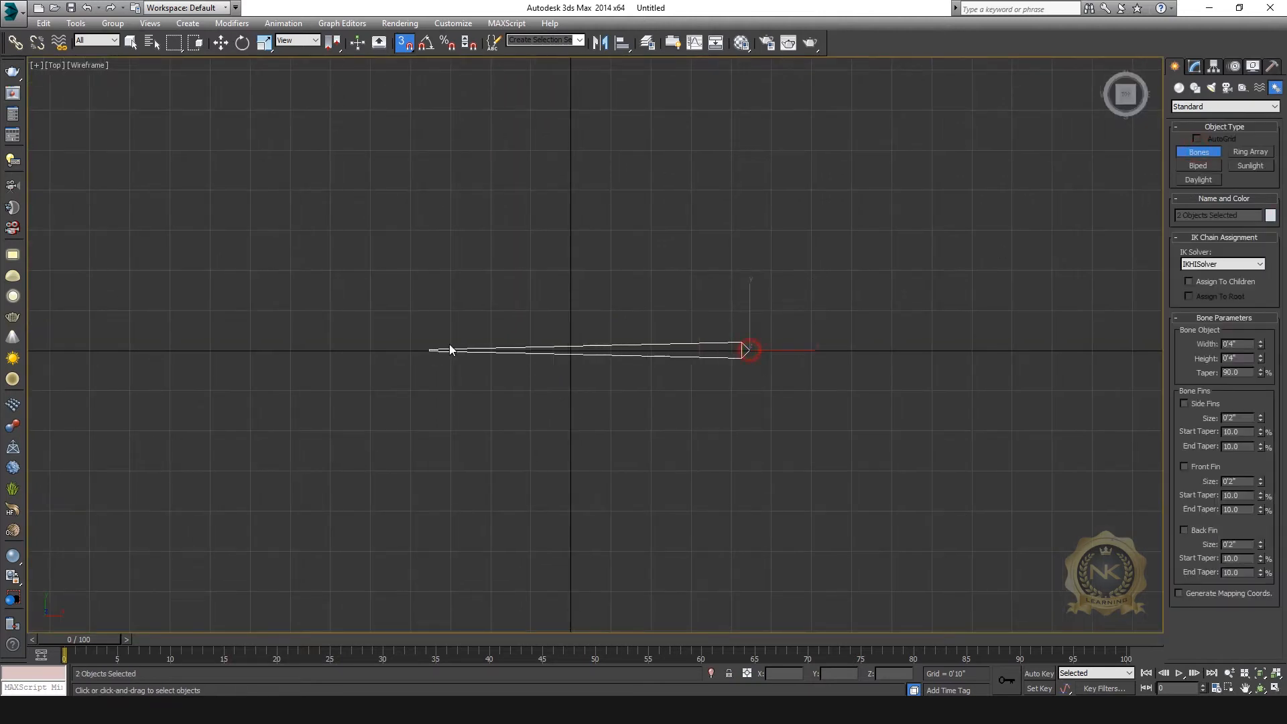
pyautogui.click(568, 350)
pyautogui.click(569, 395)
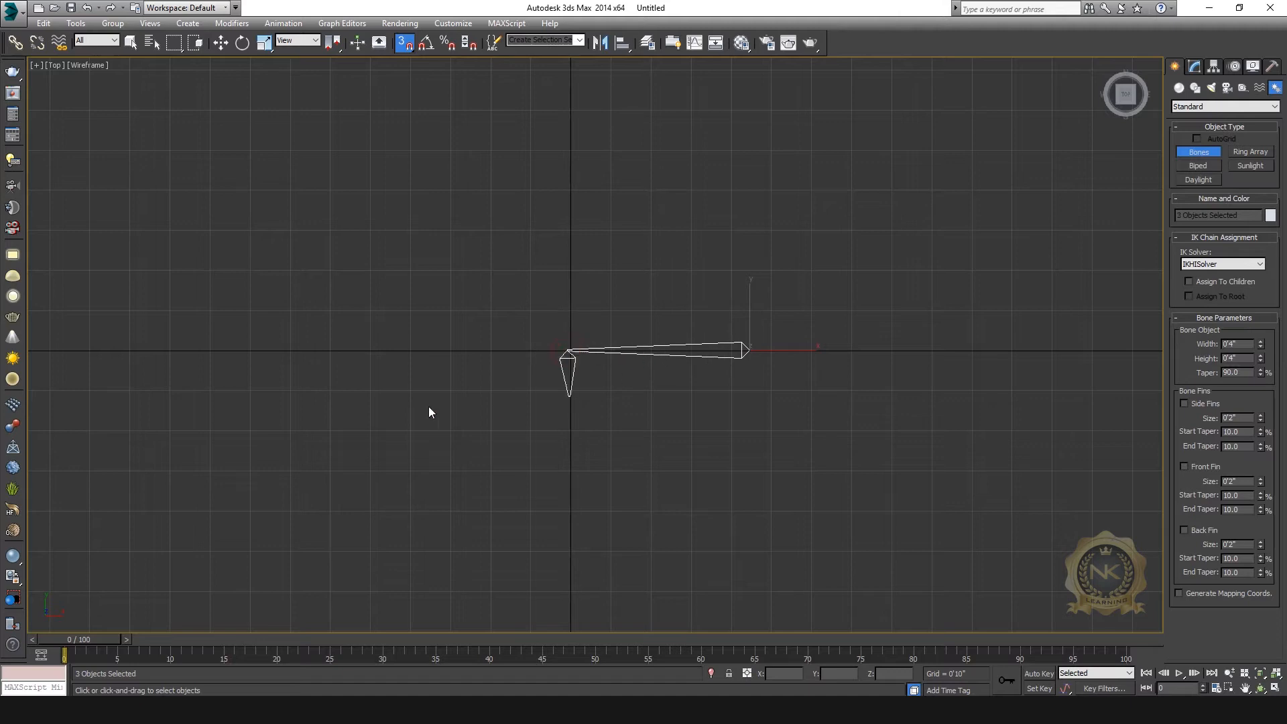
pyautogui.click(435, 351)
pyautogui.rightClick(399, 253)
# Examine the redrawn bone chain in the Left and Perspective views.
pyautogui.hotkey('alt', 'w')
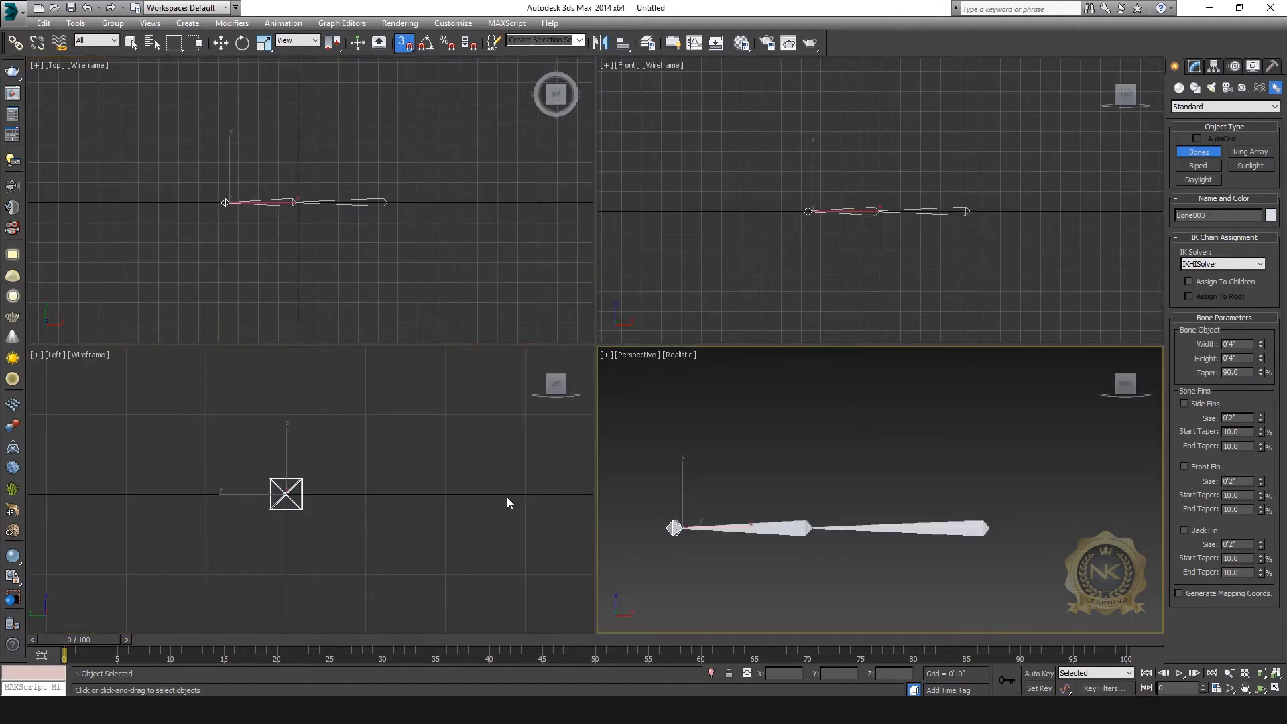
pyautogui.rightClick(508, 497)
pyautogui.hotkey('alt', 'w')
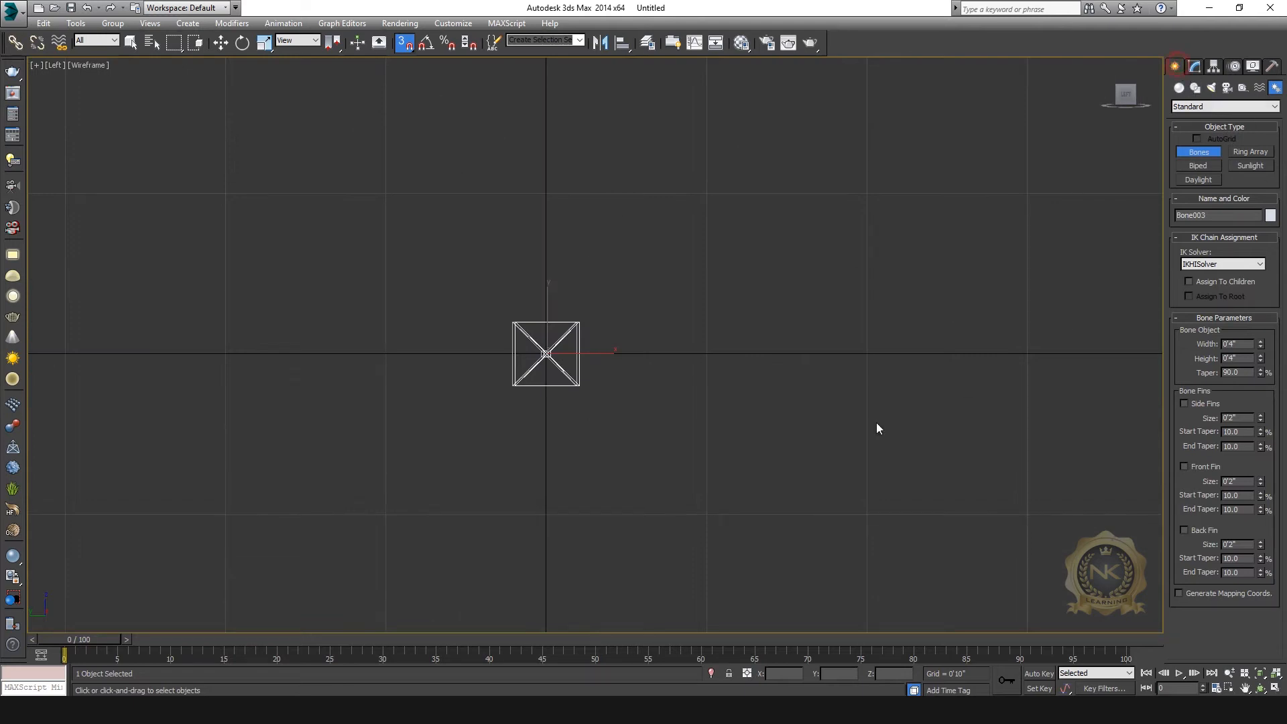
pyautogui.hotkey('alt', 'w')
pyautogui.rightClick(916, 474)
pyautogui.hotkey('alt', 'w')
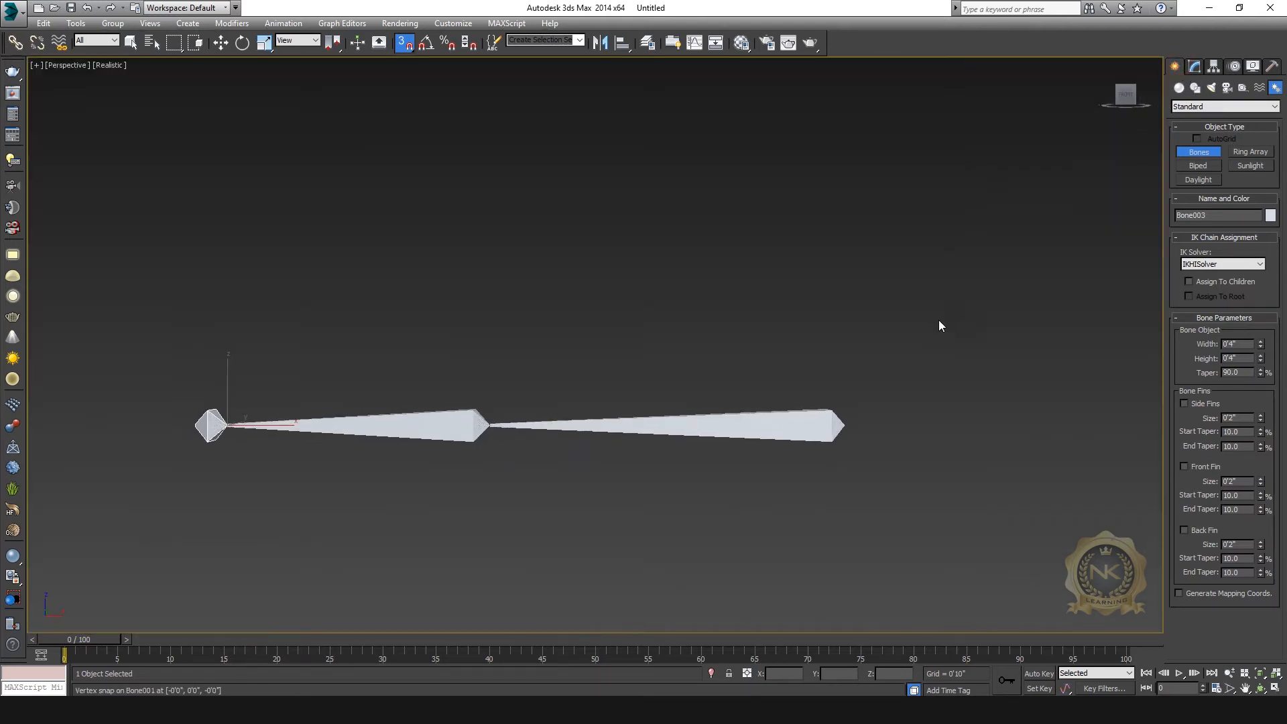
pyautogui.scroll(-3, 941, 322)
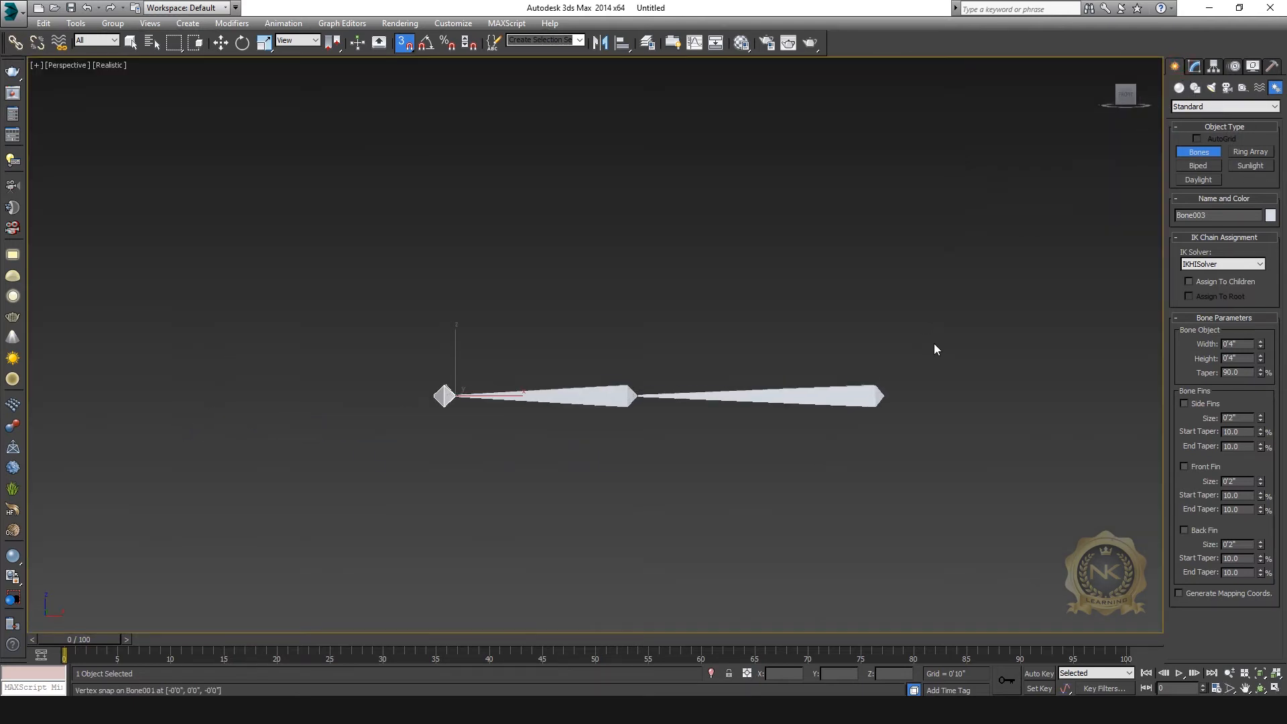
# Draw a cylinder centred on the bone chain in the Left view, with a radius of about 2'7" and a height of about 5'0".
pyautogui.click(1179, 87)
pyautogui.press('e')
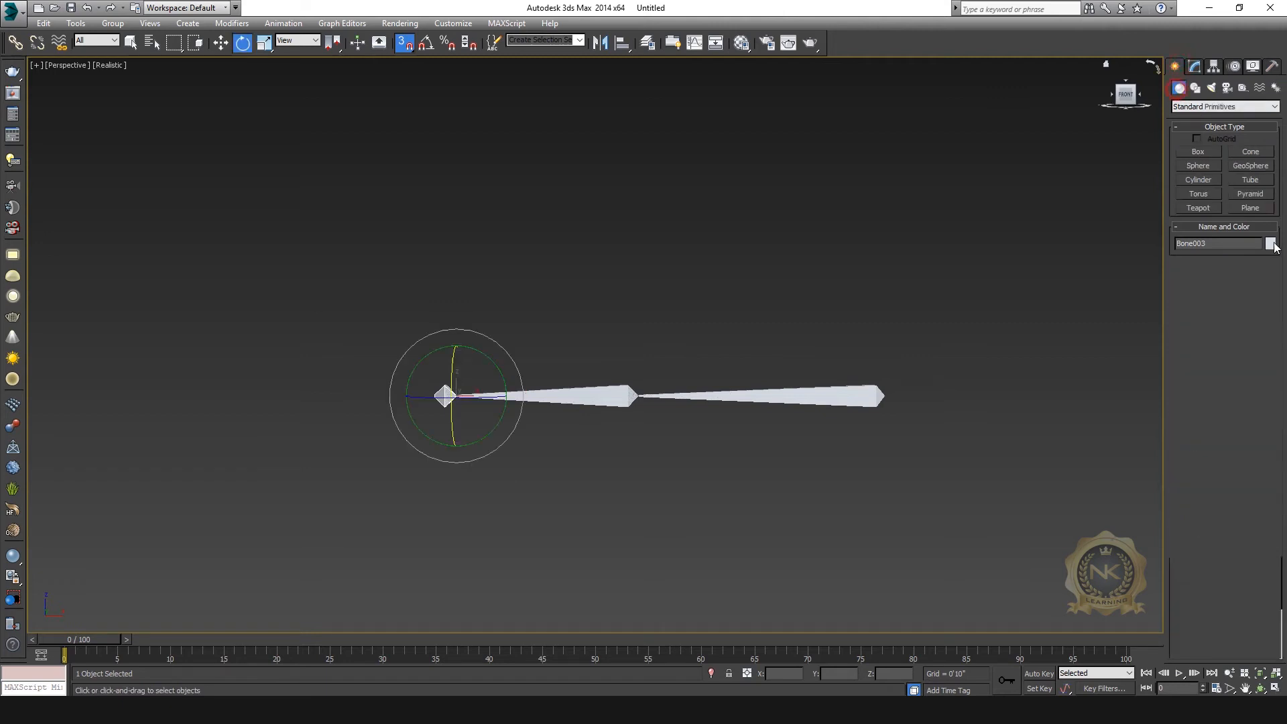
pyautogui.click(1200, 179)
pyautogui.hotkey('alt', 'w')
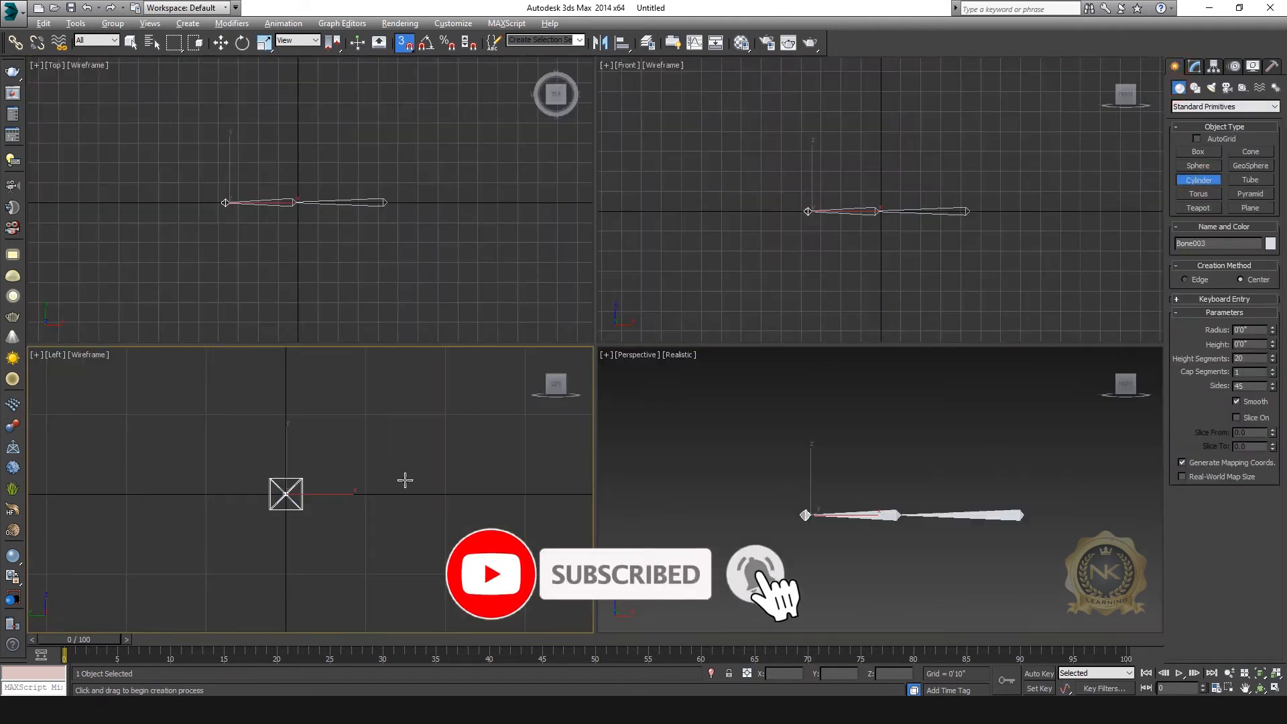
pyautogui.hotkey('alt', 'w')
pyautogui.scroll(3, 575, 362)
pyautogui.moveTo(568, 347); pyautogui.dragTo(610, 396)
pyautogui.moveTo(638, 351); pyautogui.dragTo(679, 430, button='middle')
pyautogui.scroll(-2, 679, 430)
pyautogui.scroll(-3, 679, 429)
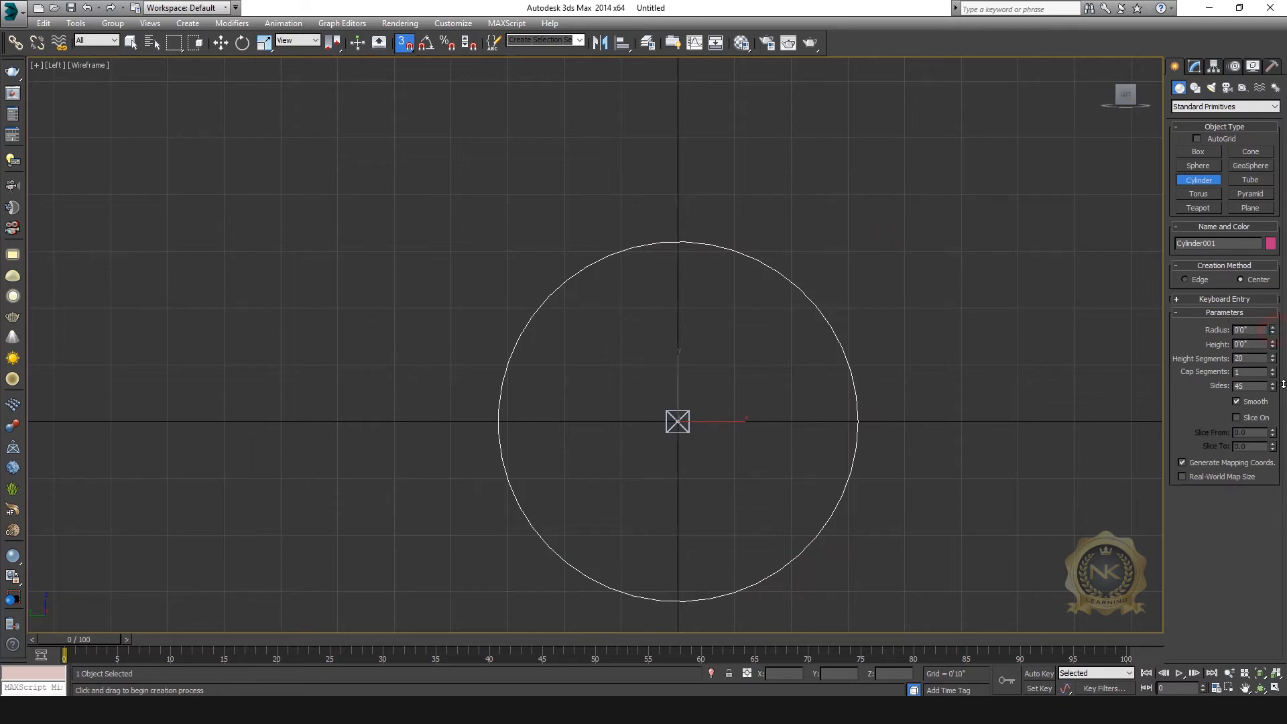
# Reduce the cylinder's radius to 0'5".
pyautogui.click(1199, 66)
pyautogui.press('e')
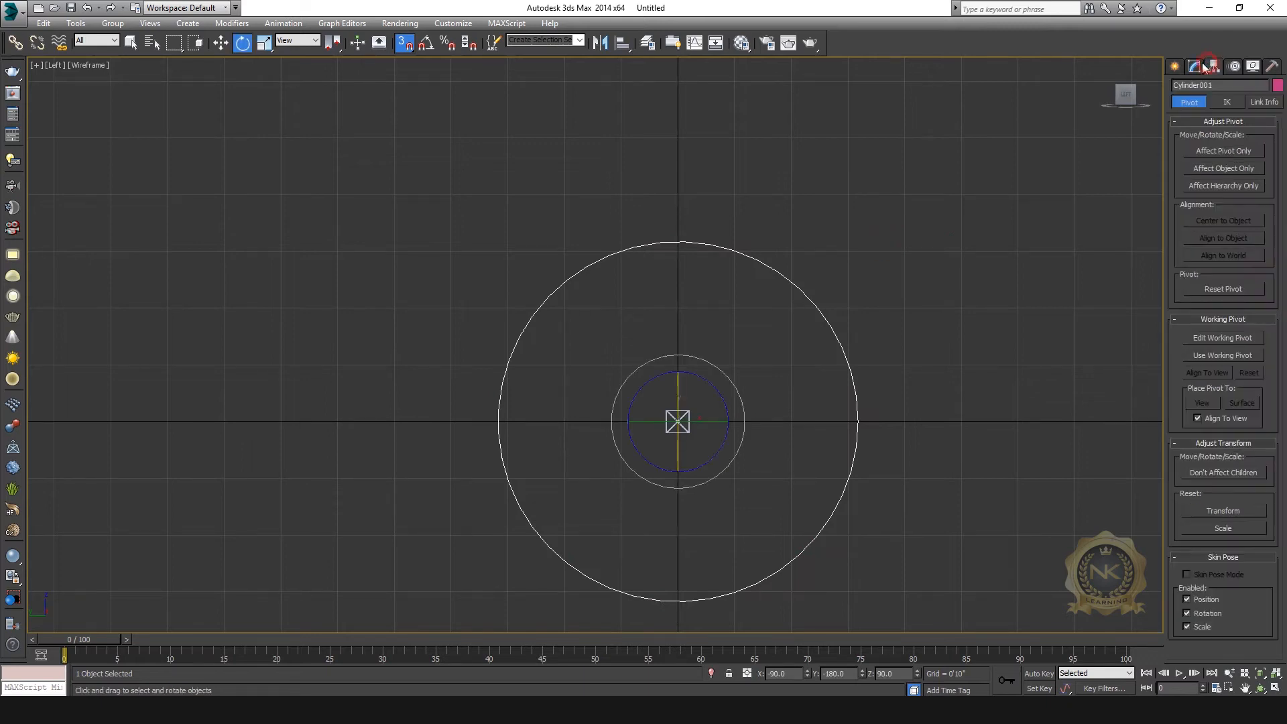
pyautogui.moveTo(934, 310); pyautogui.dragTo(859, 258, button='middle')
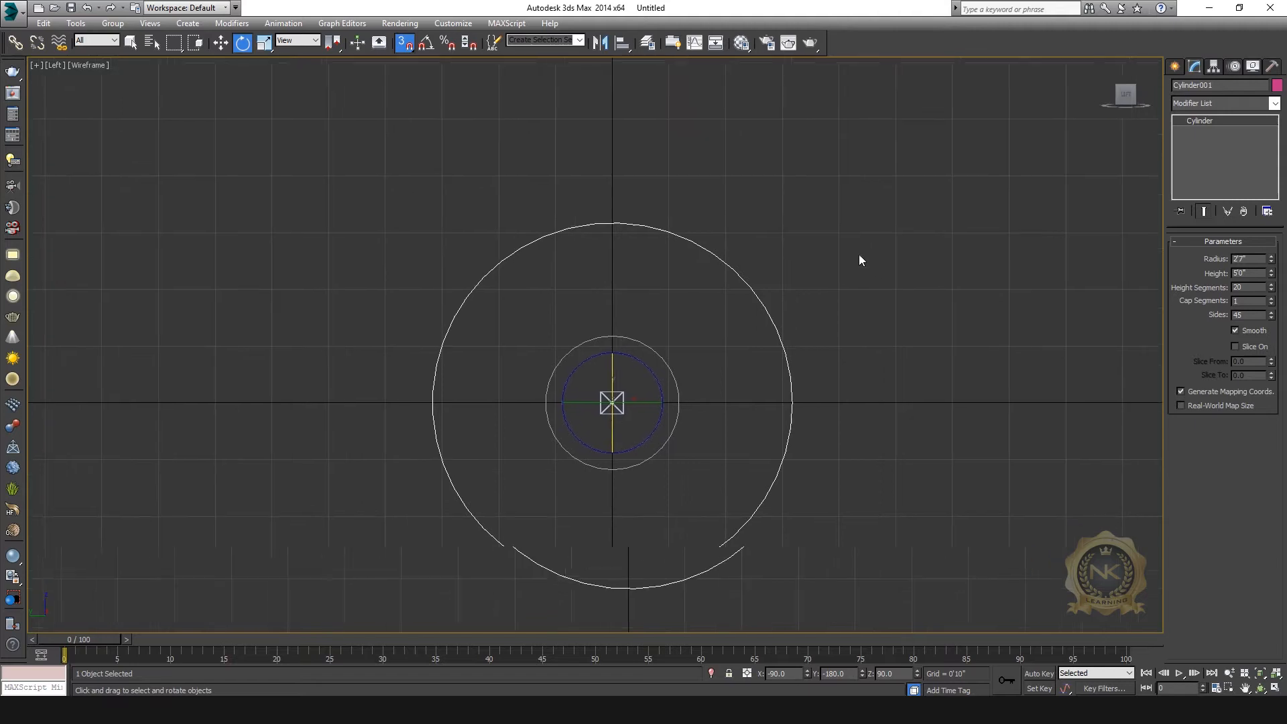
pyautogui.click(220, 42)
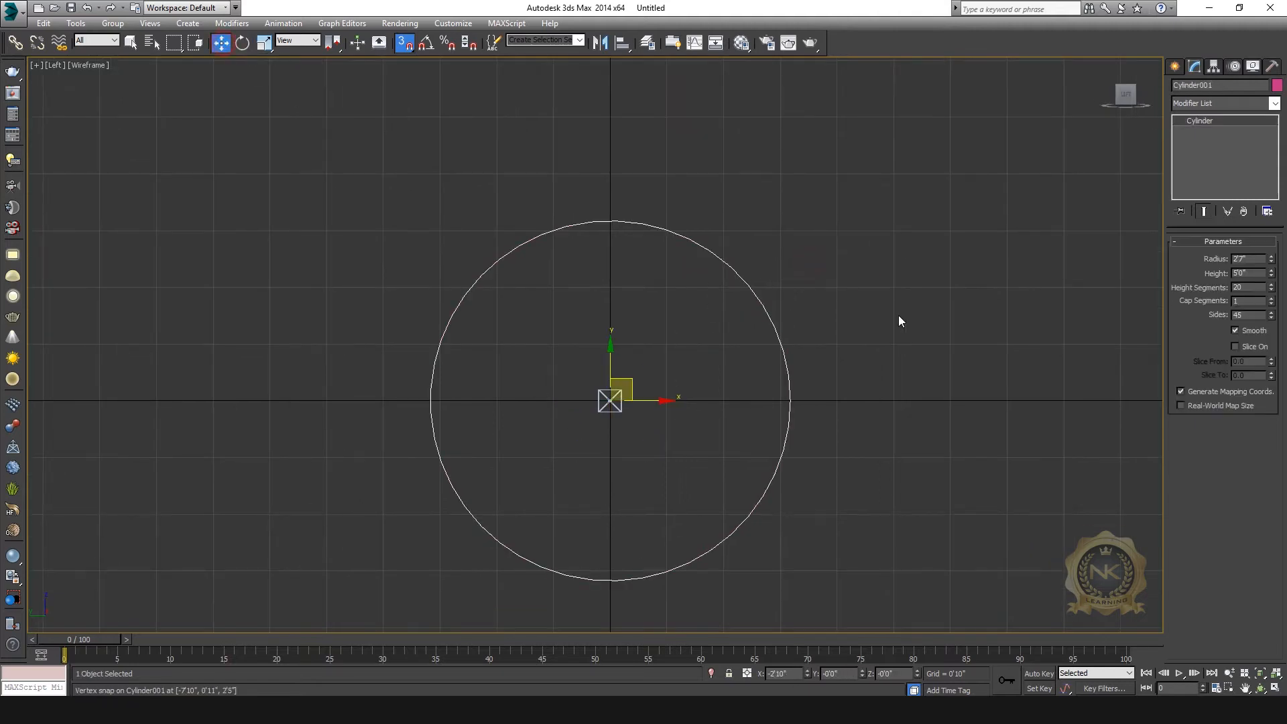
pyautogui.moveTo(899, 319); pyautogui.dragTo(877, 306, button='middle')
pyautogui.moveTo(1274, 264); pyautogui.dragTo(1284, 322)
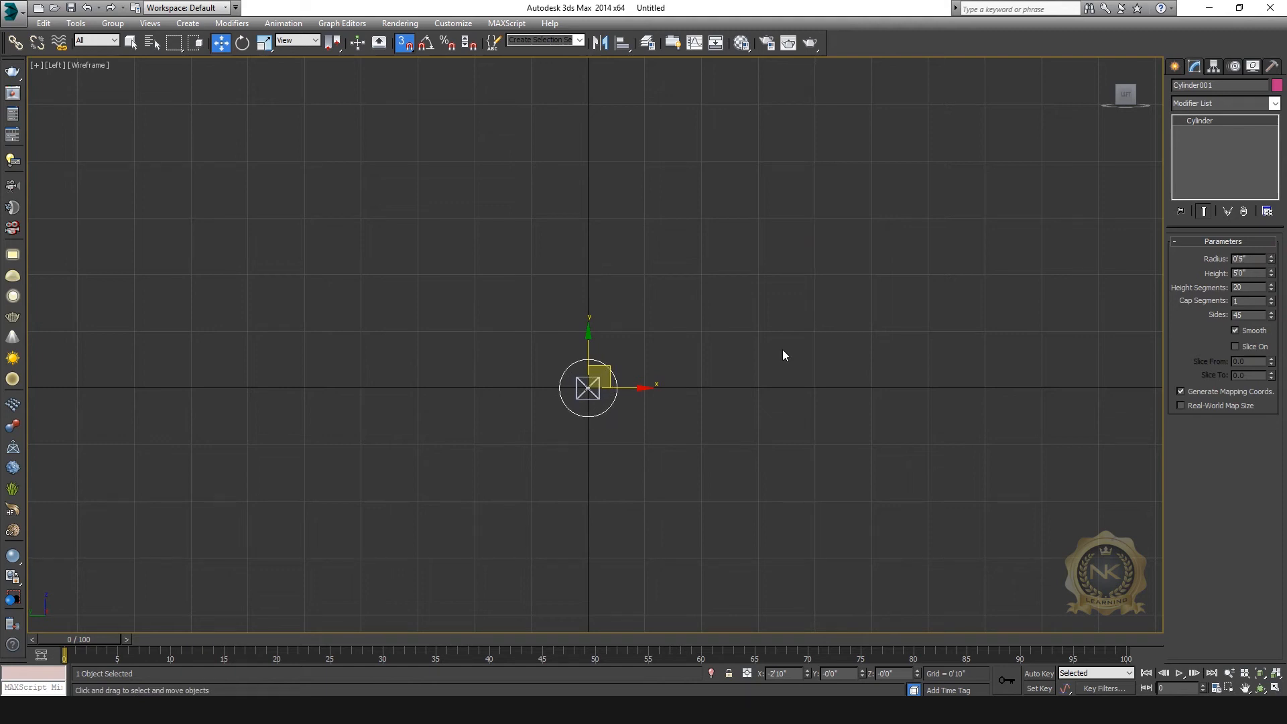
# Move the cylinder to the right in the Top view so its end reaches the root end of the bone chain.
pyautogui.hotkey('alt', 'w')
pyautogui.middleClick(935, 433)
pyautogui.middleClick(340, 201)
pyautogui.hotkey('alt', 'w')
pyautogui.moveTo(469, 352); pyautogui.dragTo(781, 366)
pyautogui.hotkey('ctrl', 'z')
pyautogui.moveTo(475, 351); pyautogui.dragTo(741, 343)
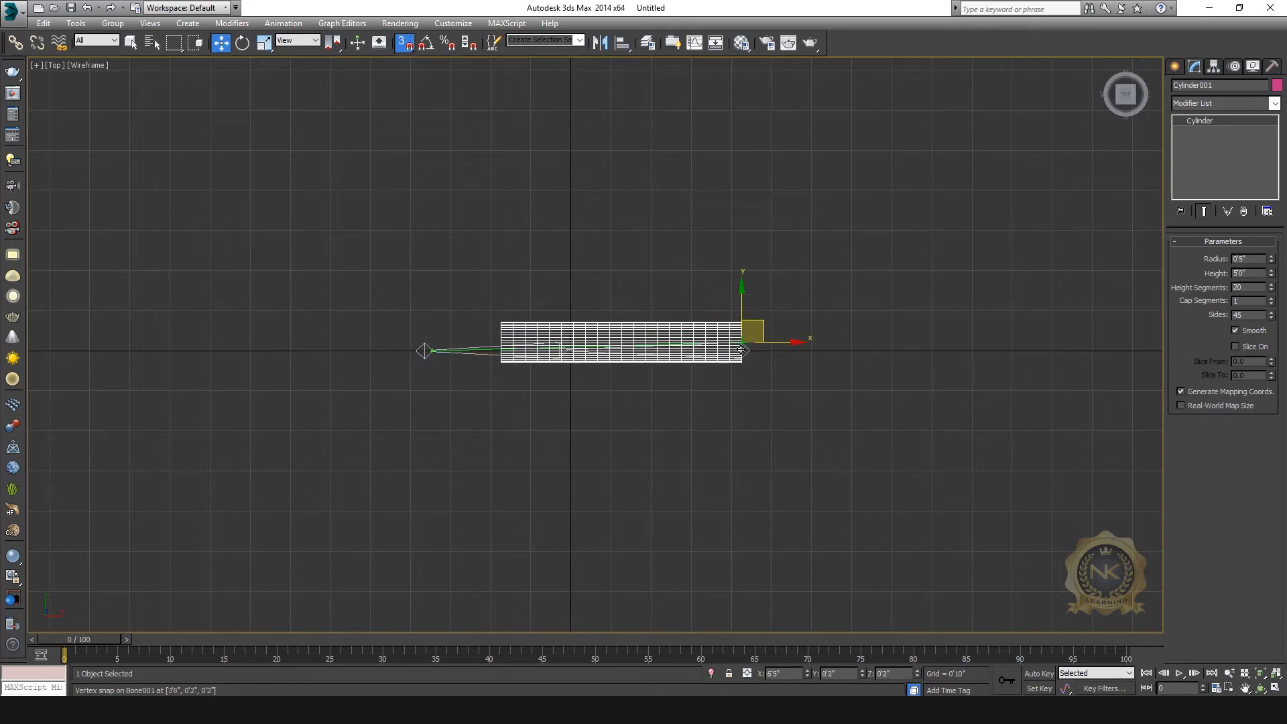
# Turn off snapping and align the cylinder with the bone chain's axis and root end in the Top view.
pyautogui.scroll(3, 816, 356)
pyautogui.scroll(3, 643, 302)
pyautogui.moveTo(577, 317); pyautogui.dragTo(496, 275)
pyautogui.moveTo(586, 387); pyautogui.dragTo(614, 303, button='middle')
pyautogui.moveTo(628, 282)
pyautogui.mouseDown()
pyautogui.moveTo(597, 280)
pyautogui.moveTo(627, 281)
pyautogui.mouseUp()
pyautogui.scroll(-10, 600, 322)
pyautogui.scroll(6, 600, 323)
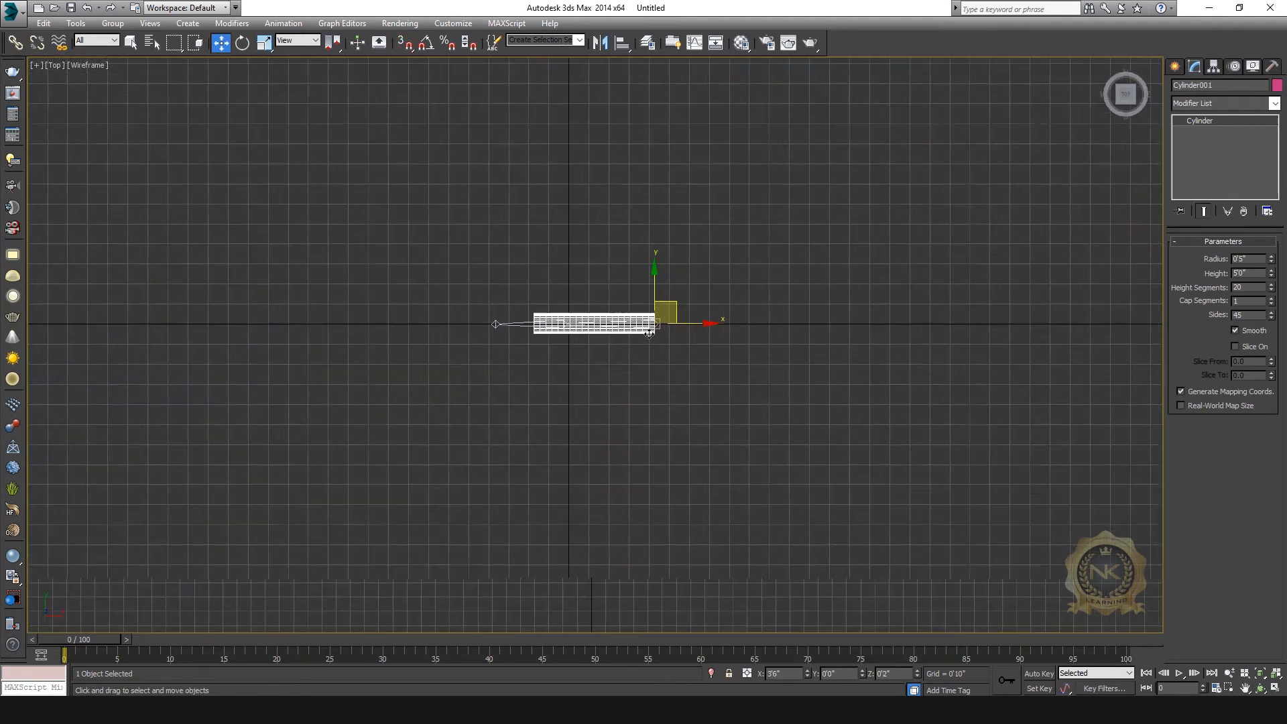
# Increase the cylinder's height to 6'7" so it covers the bone chain, and select it in the Perspective view.
pyautogui.moveTo(1273, 273); pyautogui.dragTo(1272, 250)
pyautogui.hotkey('alt', 'w')
pyautogui.rightClick(965, 416)
pyautogui.hotkey('alt', 'w')
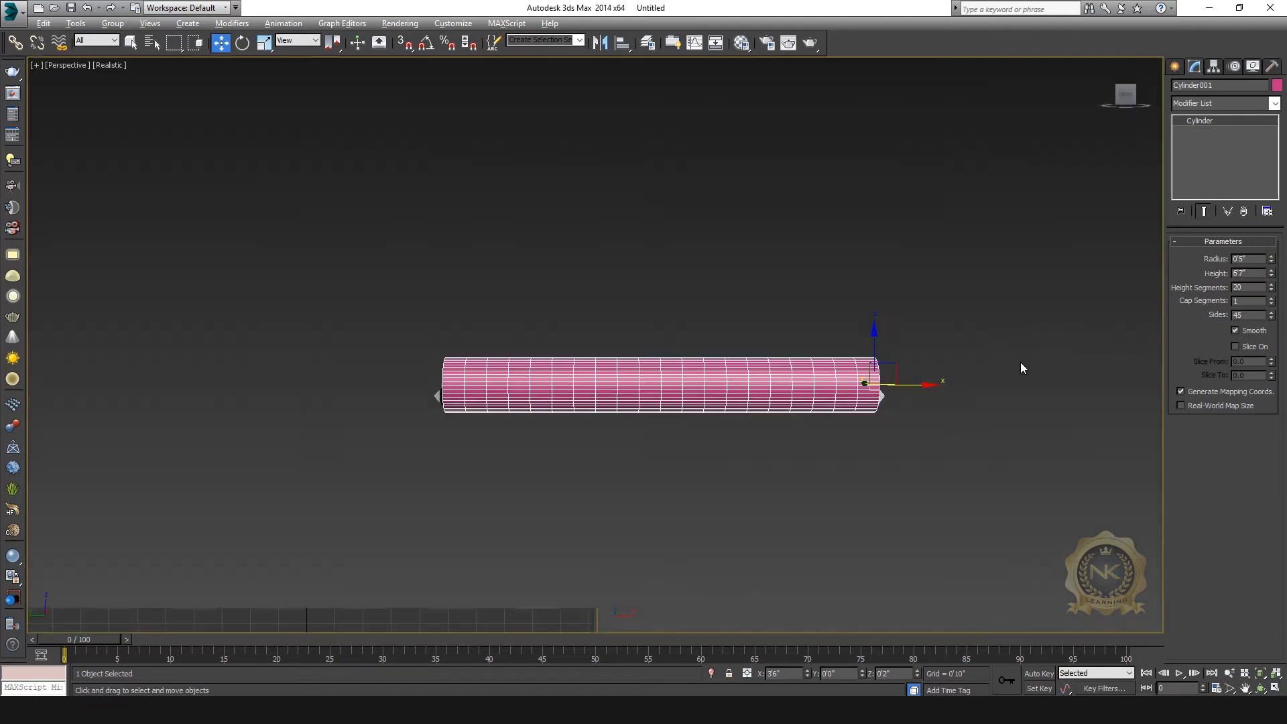
pyautogui.click(957, 308)
pyautogui.click(694, 383)
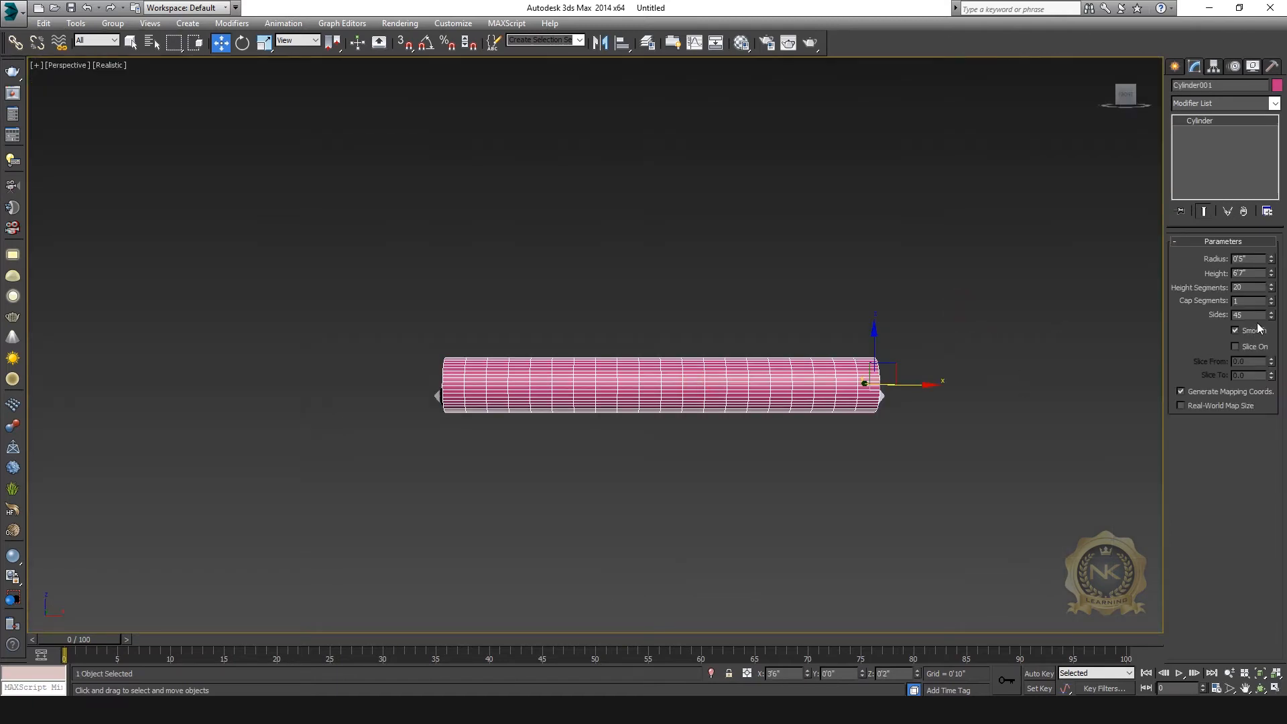
# Raise the cylinder's height segments to 44, try a height of 200'0", and undo the height change.
pyautogui.moveTo(1273, 287); pyautogui.dragTo(1280, 175)
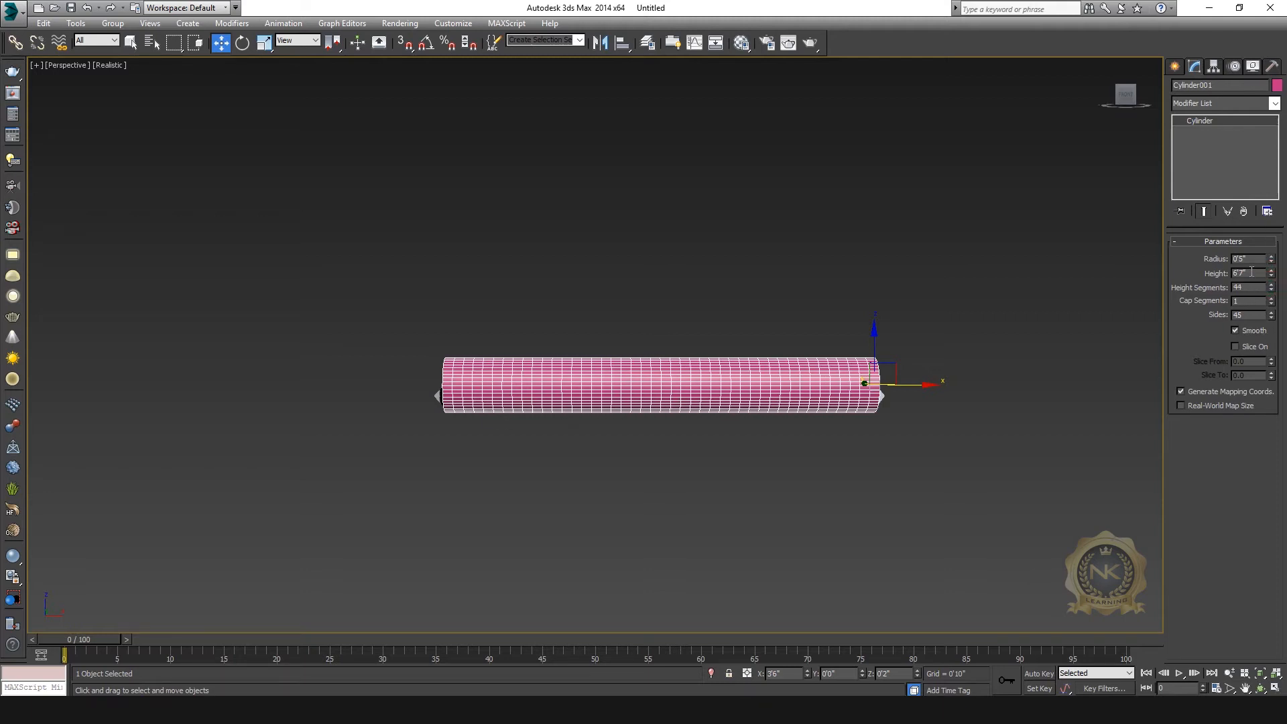
pyautogui.write('200')
pyautogui.press('Return')
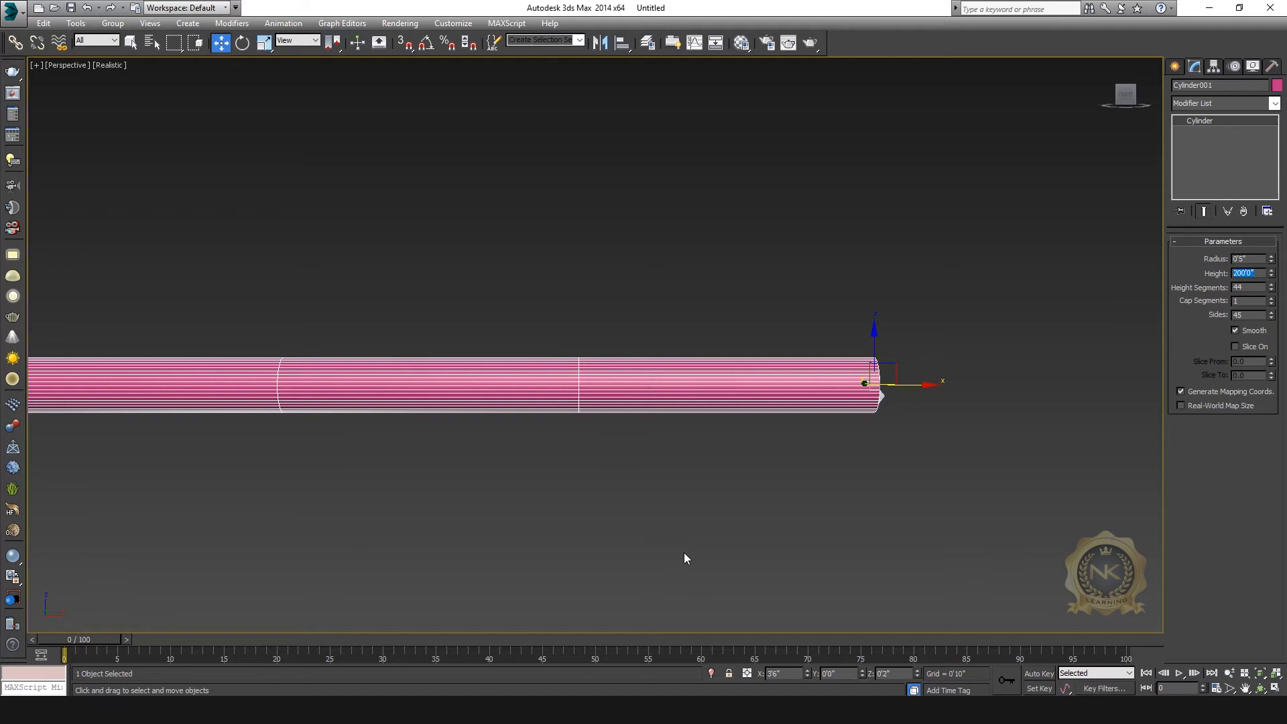
pyautogui.hotkey('ctrl', 'z')
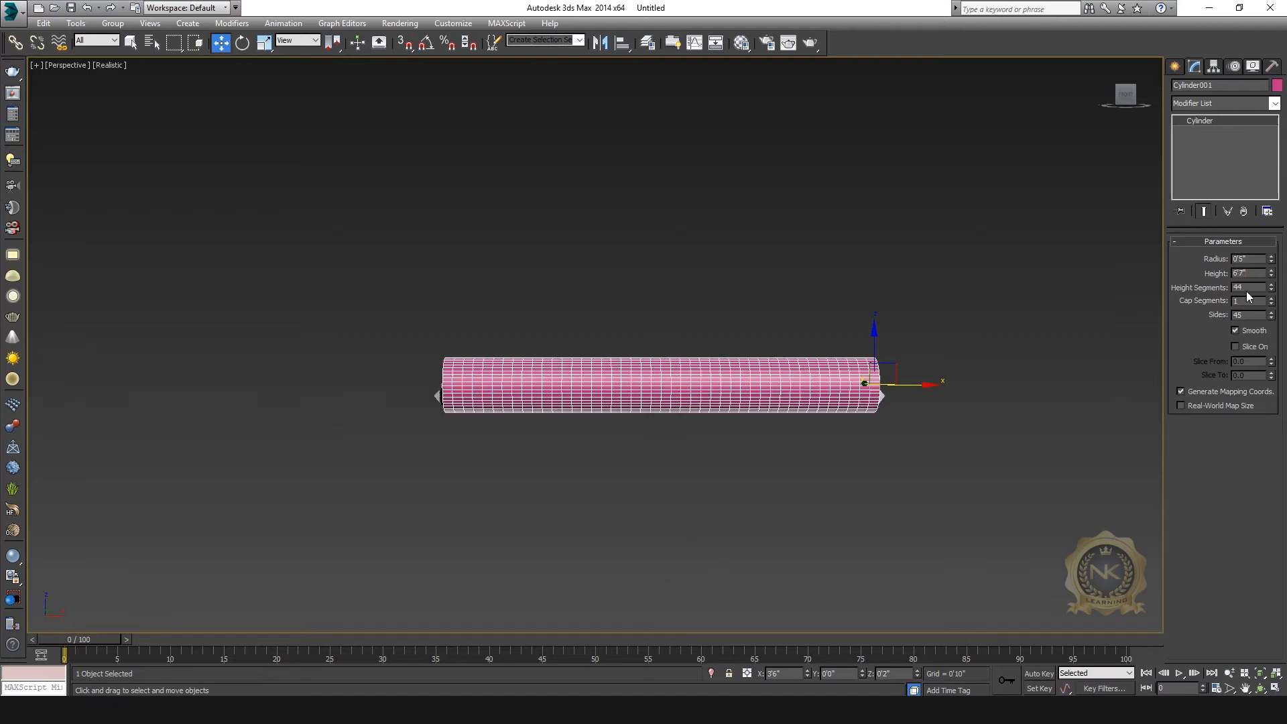
# Set the cylinder's height segments to 200.
pyautogui.write('20')
pyautogui.press('Return')
pyautogui.write('0')
pyautogui.press('Return')
# Examine how the bones sit inside the cylinder in the Top and Perspective views.
pyautogui.hotkey('alt', 'w')
pyautogui.rightClick(577, 243)
pyautogui.hotkey('alt', 'w')
pyautogui.click(842, 362)
pyautogui.scroll(3, 582, 333)
pyautogui.scroll(-3, 717, 316)
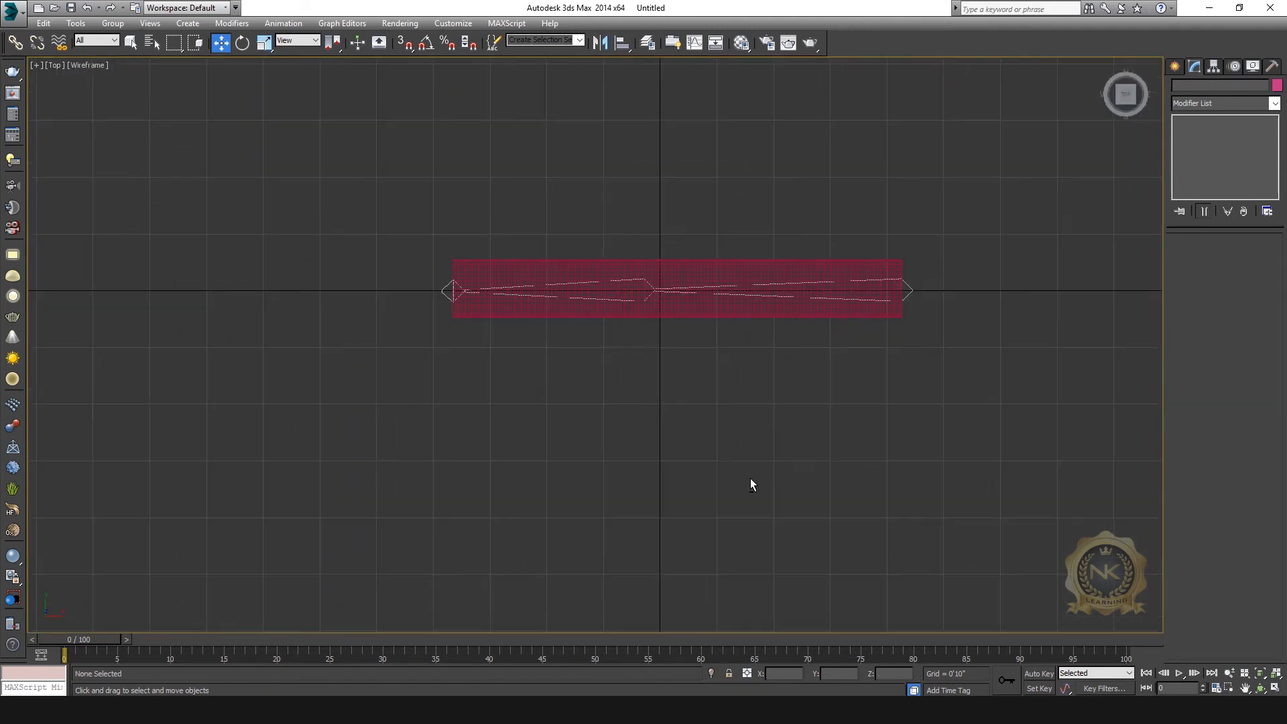
pyautogui.hotkey('alt', 'w')
pyautogui.rightClick(850, 437)
pyautogui.hotkey('alt', 'w')
pyautogui.moveTo(878, 426); pyautogui.dragTo(600, 449, button='middle')
# Select all three bones in the Left view and move them to the centre of the cylinder's circle.
pyautogui.hotkey('alt', 'w')
pyautogui.hotkey('alt', 'w')
pyautogui.scroll(5, 726, 382)
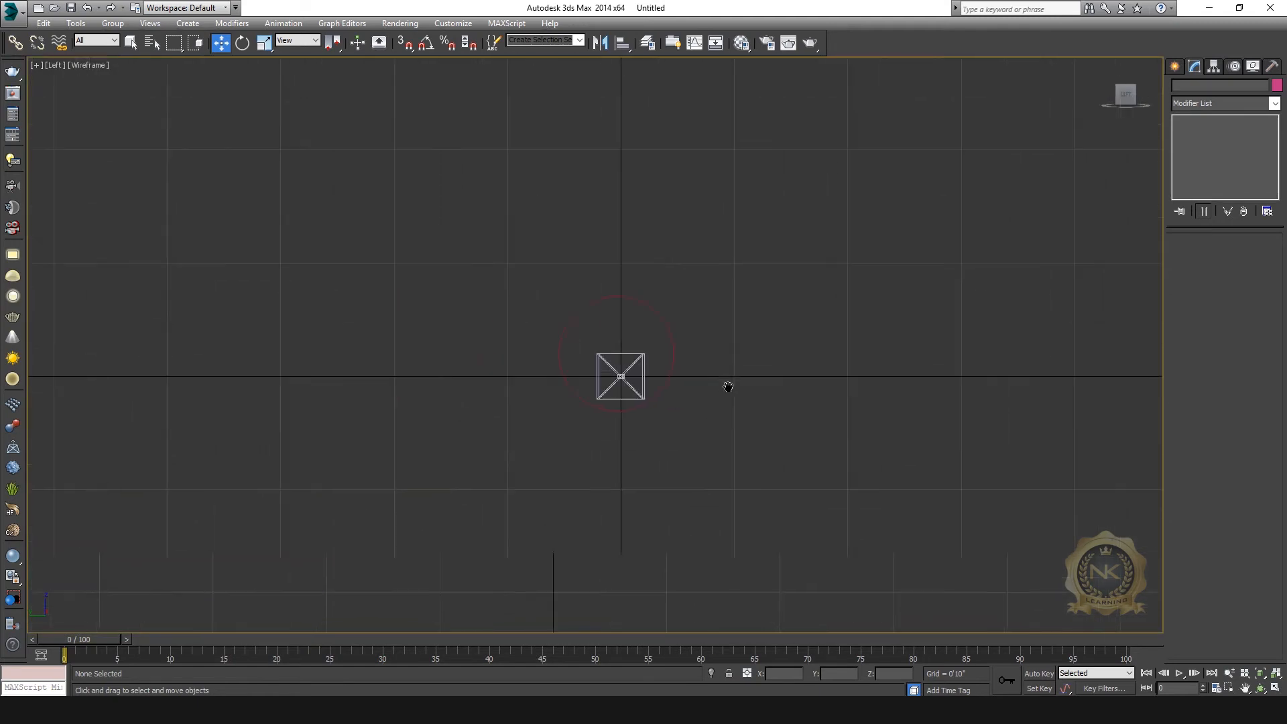
pyautogui.moveTo(603, 323); pyautogui.dragTo(549, 376)
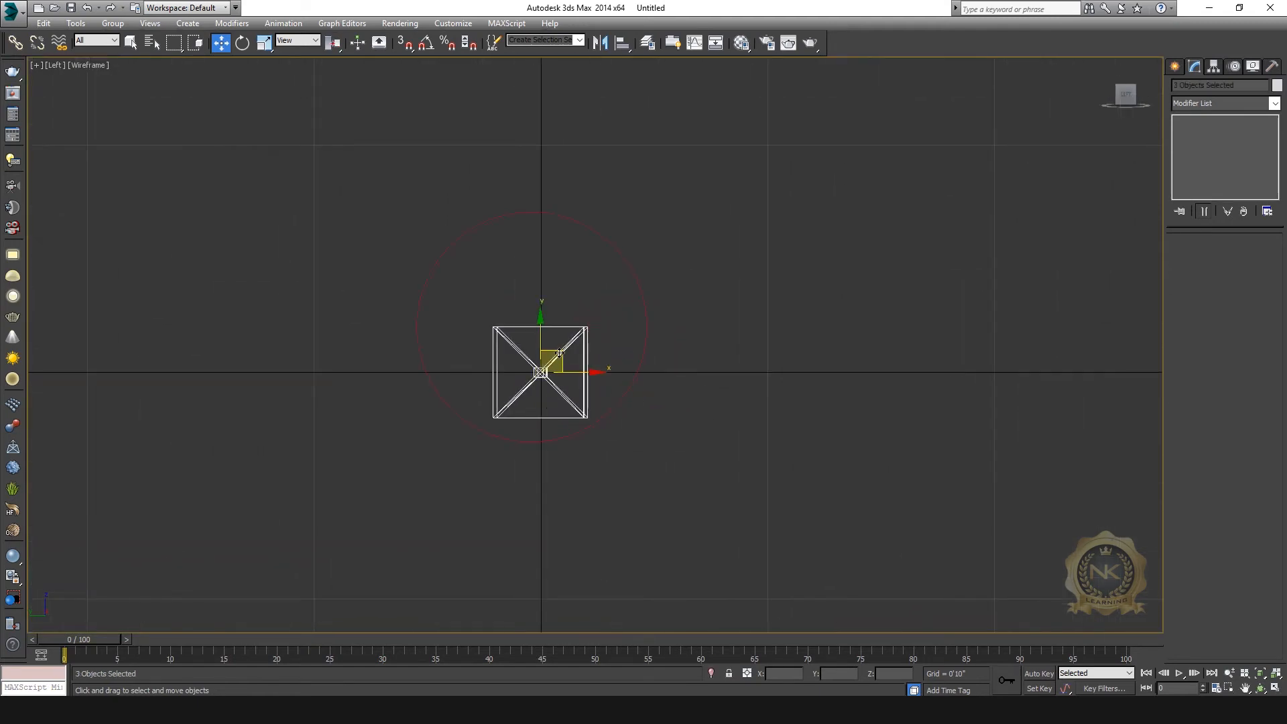
pyautogui.scroll(-2, 559, 352)
# Return to the maximized Perspective view and select the cylinder instead of the bones.
pyautogui.hotkey('alt', 'w')
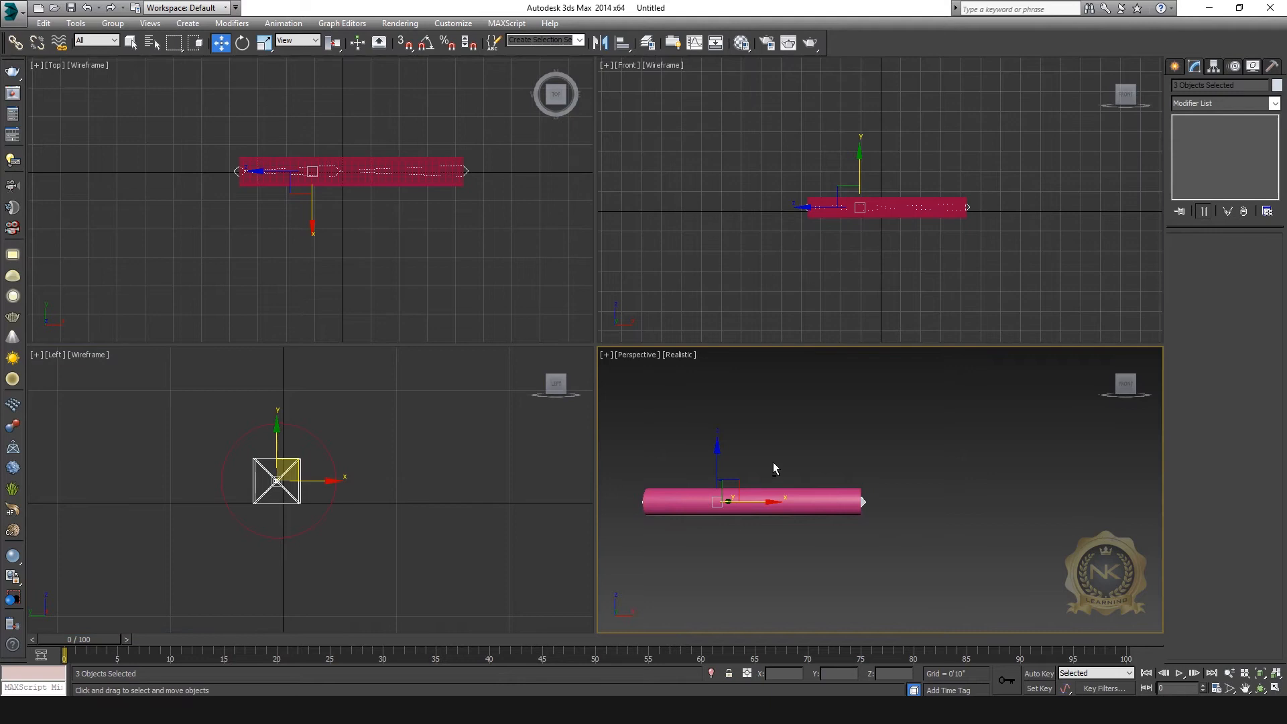
pyautogui.hotkey('alt', 'w')
pyautogui.press('z')
pyautogui.click(565, 509)
pyautogui.click(689, 397)
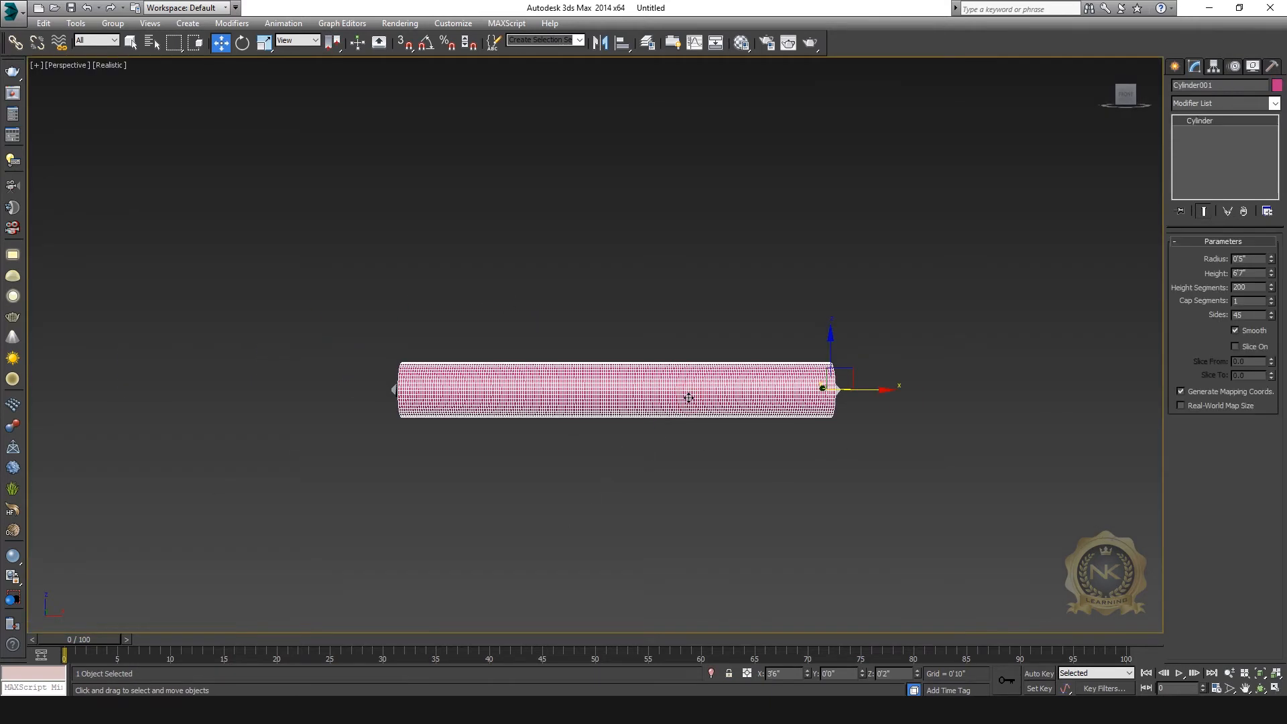
# Change the cylinder's object colour to light orange and deselect it.
pyautogui.click(1277, 89)
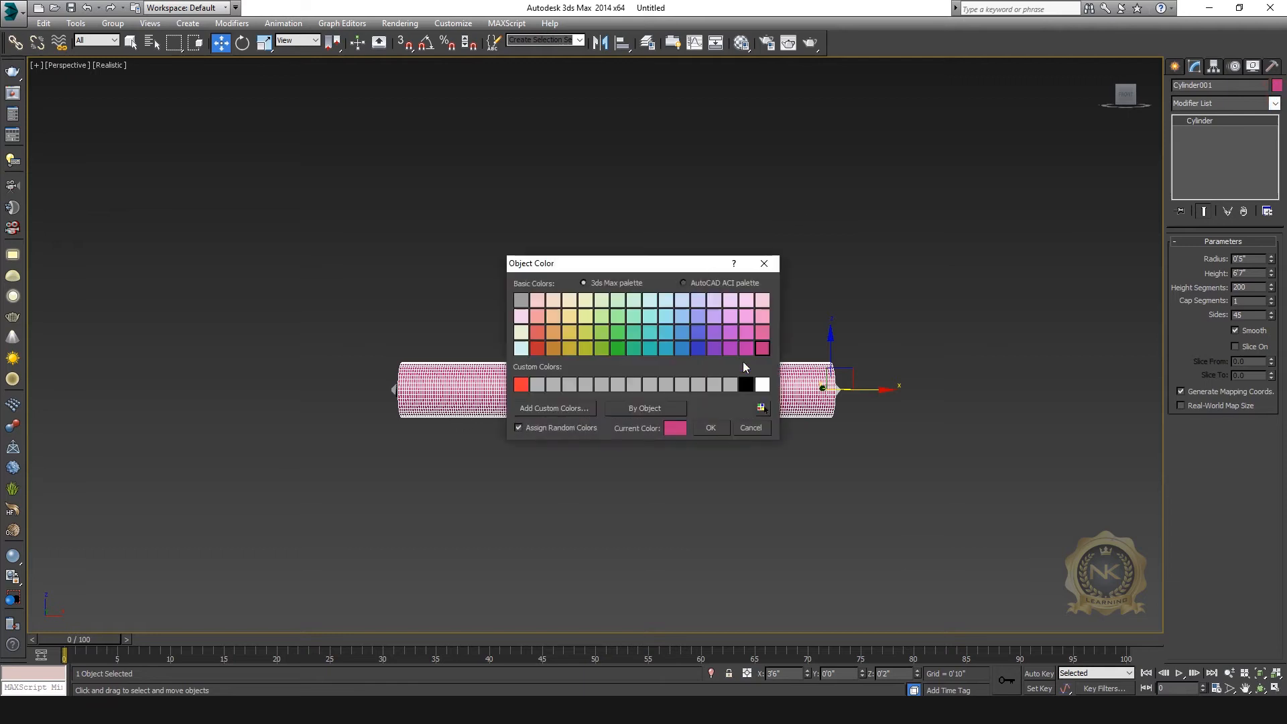
pyautogui.click(707, 428)
pyautogui.click(919, 195)
pyautogui.scroll(3, 848, 381)
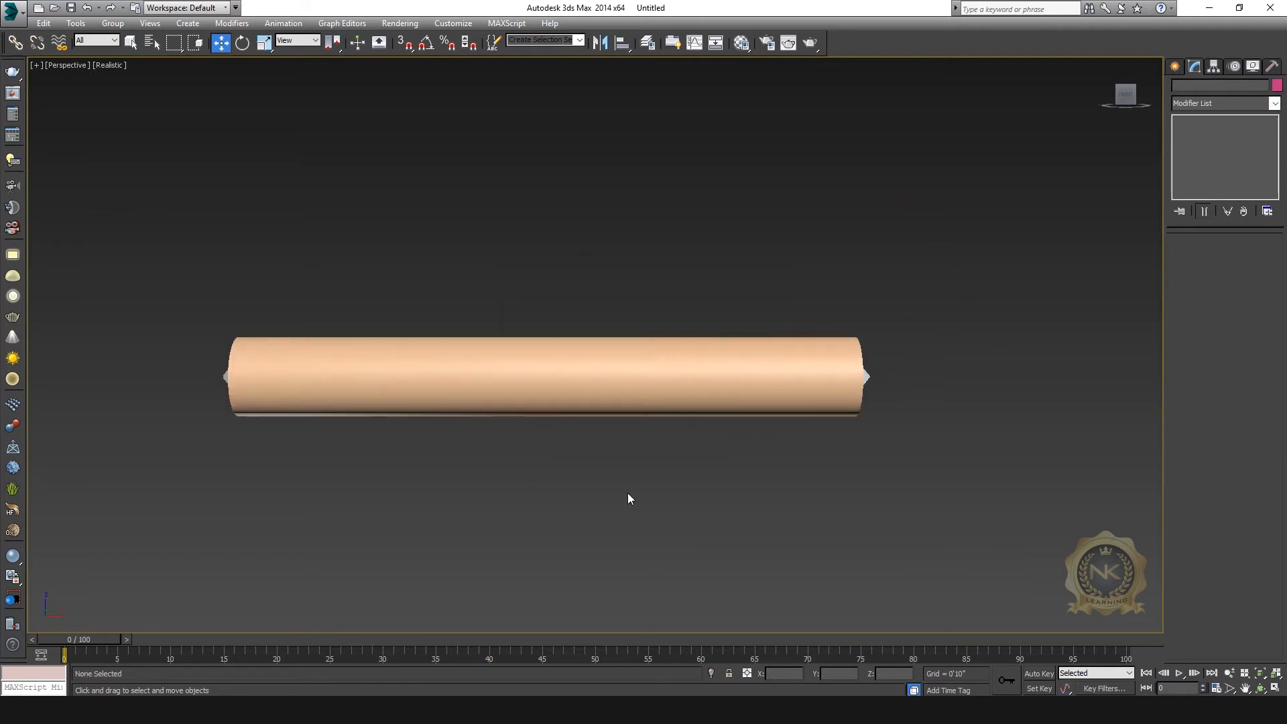
# Select the small end bone in the Left view and activate the Rotate tool for it in the maximized Perspective view.
pyautogui.hotkey('alt', 'w')
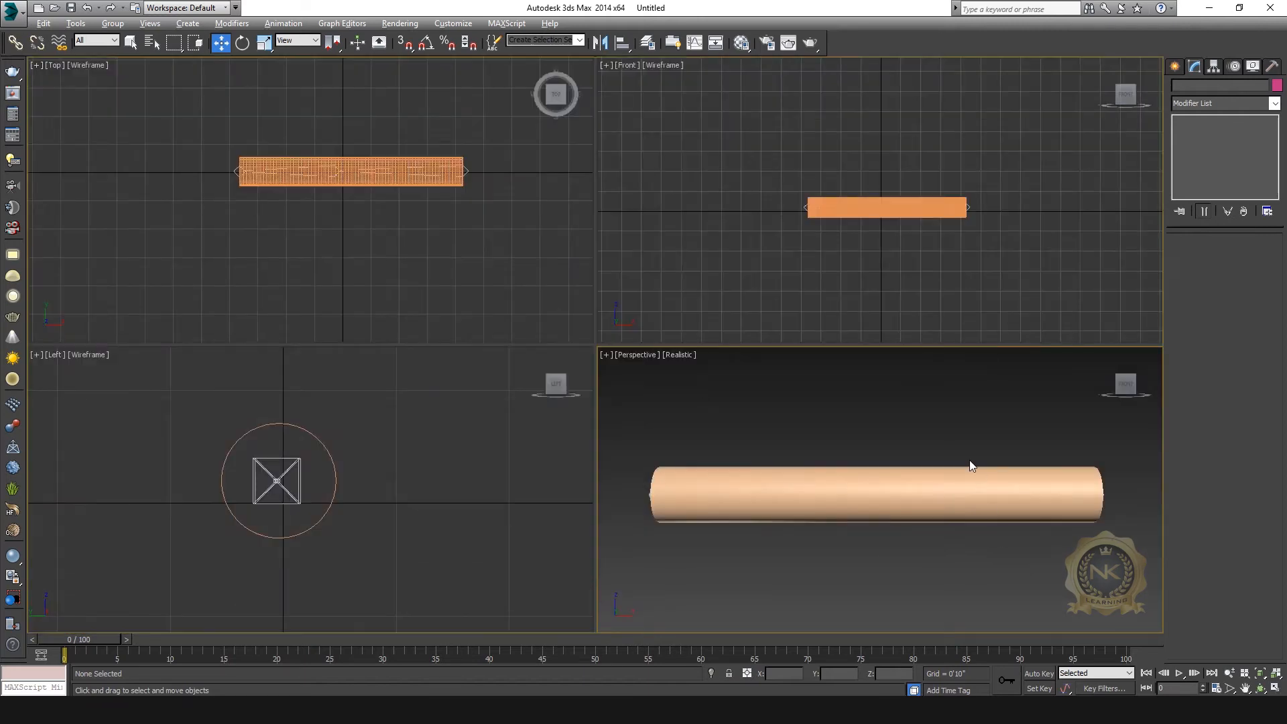
pyautogui.hotkey('alt', 'w')
pyautogui.hotkey('alt', 'w')
pyautogui.click(950, 161)
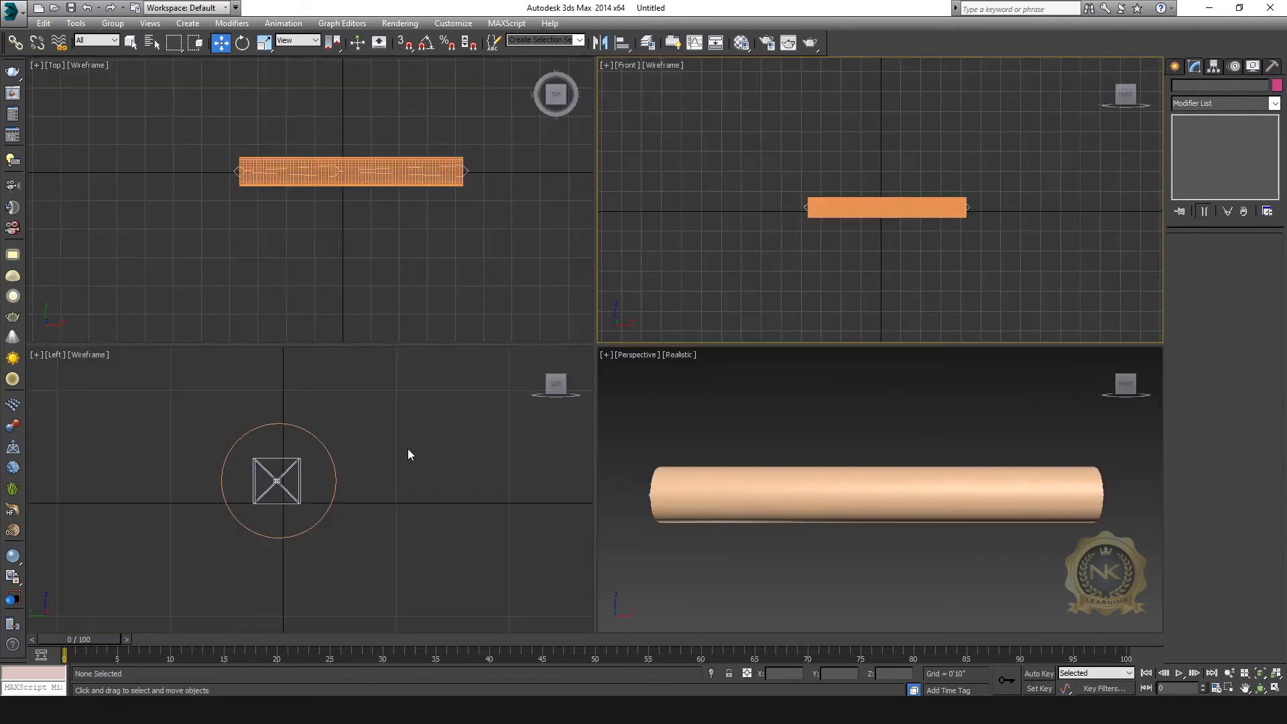
pyautogui.click(294, 470)
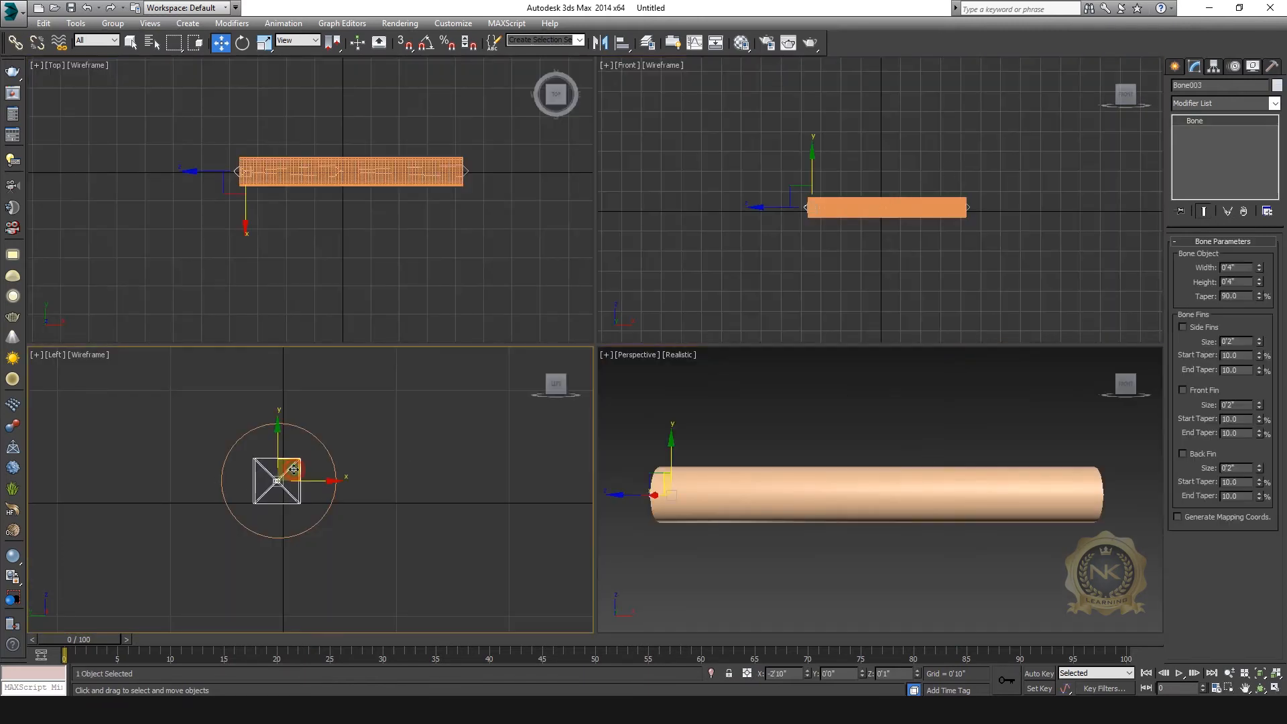
pyautogui.rightClick(797, 428)
pyautogui.hotkey('alt', 'w')
pyautogui.moveTo(633, 474); pyautogui.dragTo(691, 486, button='middle')
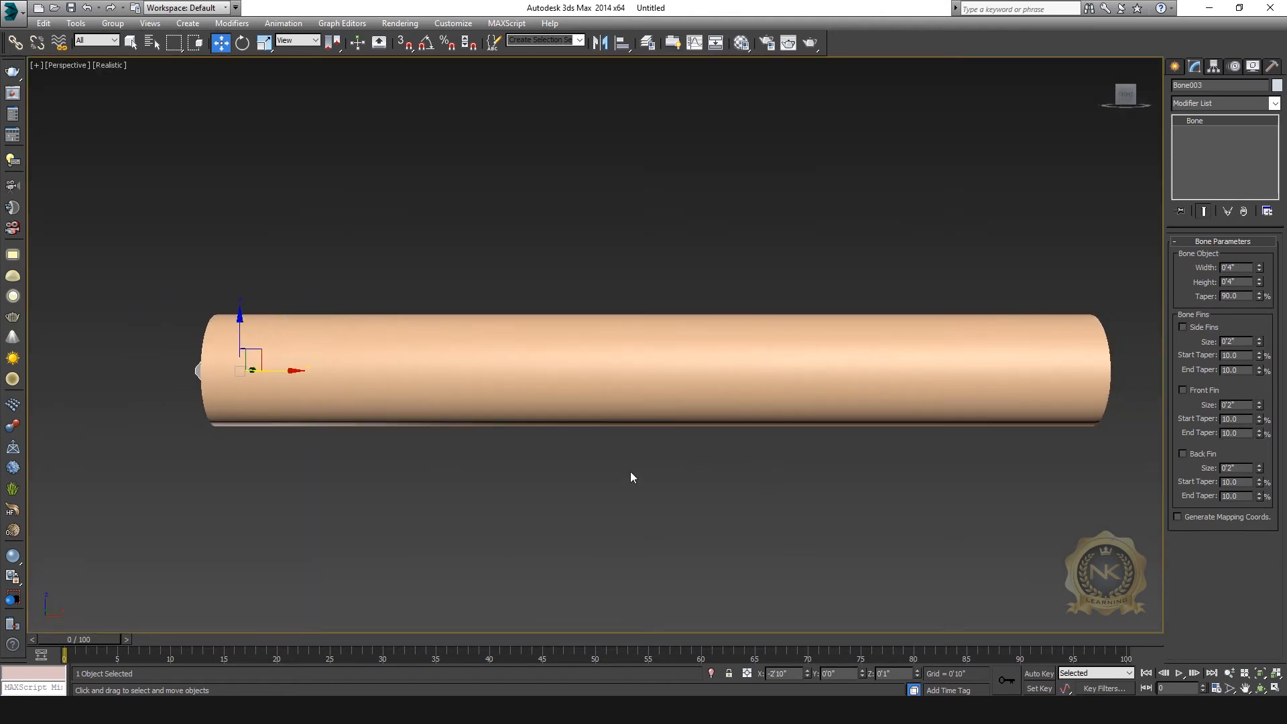
pyautogui.scroll(-2, 655, 481)
pyautogui.click(243, 44)
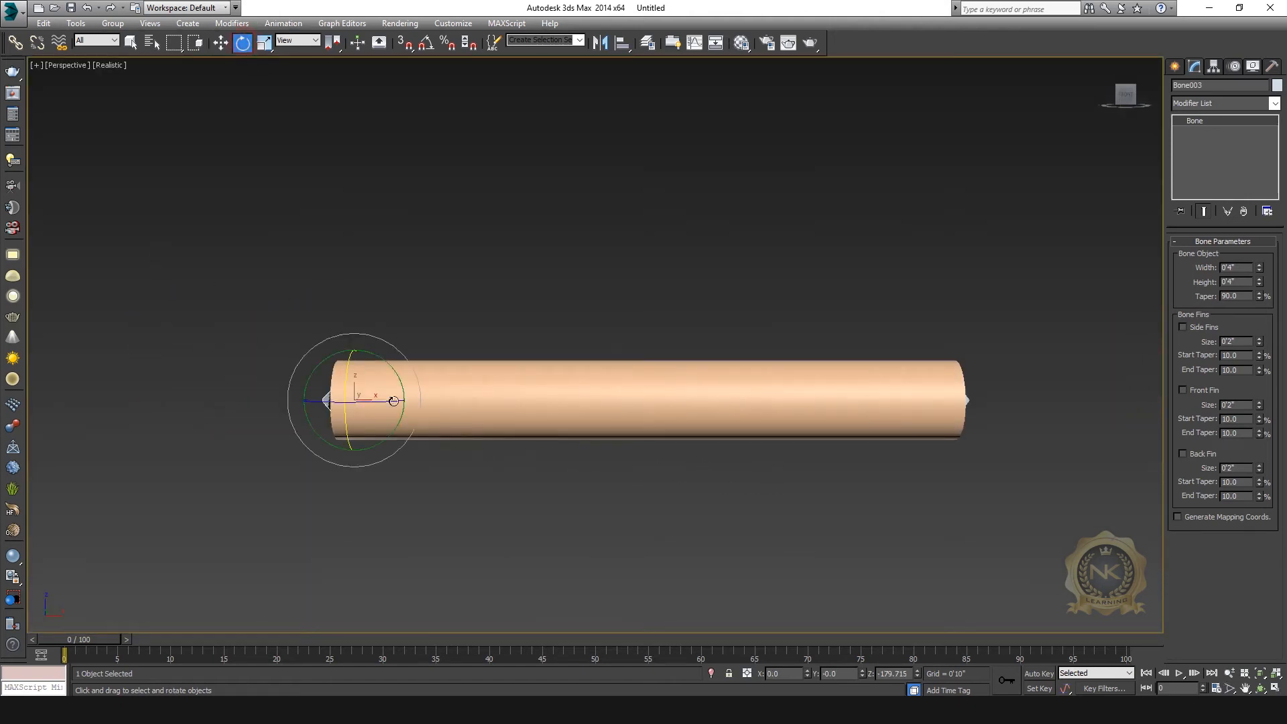
# Select the second bone in the Front wireframe view and try rotating it in the Perspective view.
pyautogui.hotkey('alt', 'w')
pyautogui.rightClick(336, 160)
pyautogui.rightClick(703, 171)
pyautogui.rightClick(511, 237)
pyautogui.rightClick(865, 247)
pyautogui.hotkey('alt', 'w')
pyautogui.scroll(10, 764, 373)
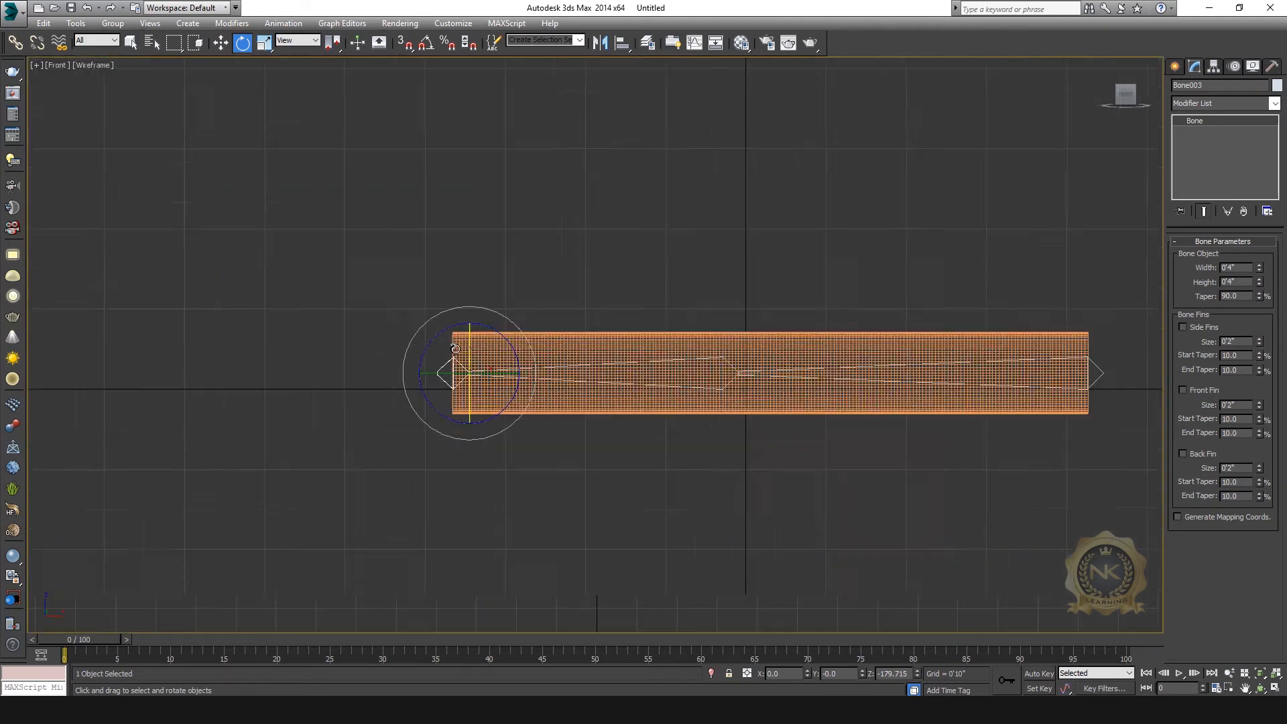
pyautogui.click(667, 251)
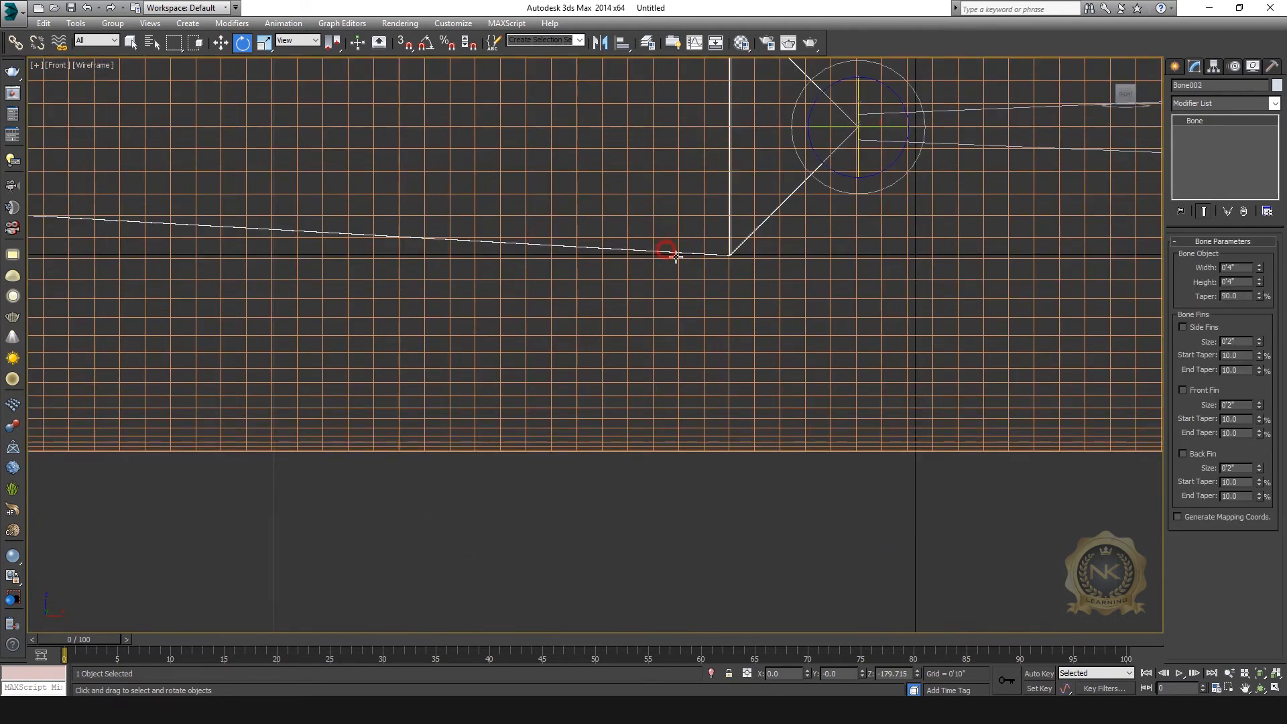
pyautogui.scroll(-10, 677, 288)
pyautogui.hotkey('alt', 'w')
pyautogui.rightClick(849, 409)
pyautogui.hotkey('alt', 'w')
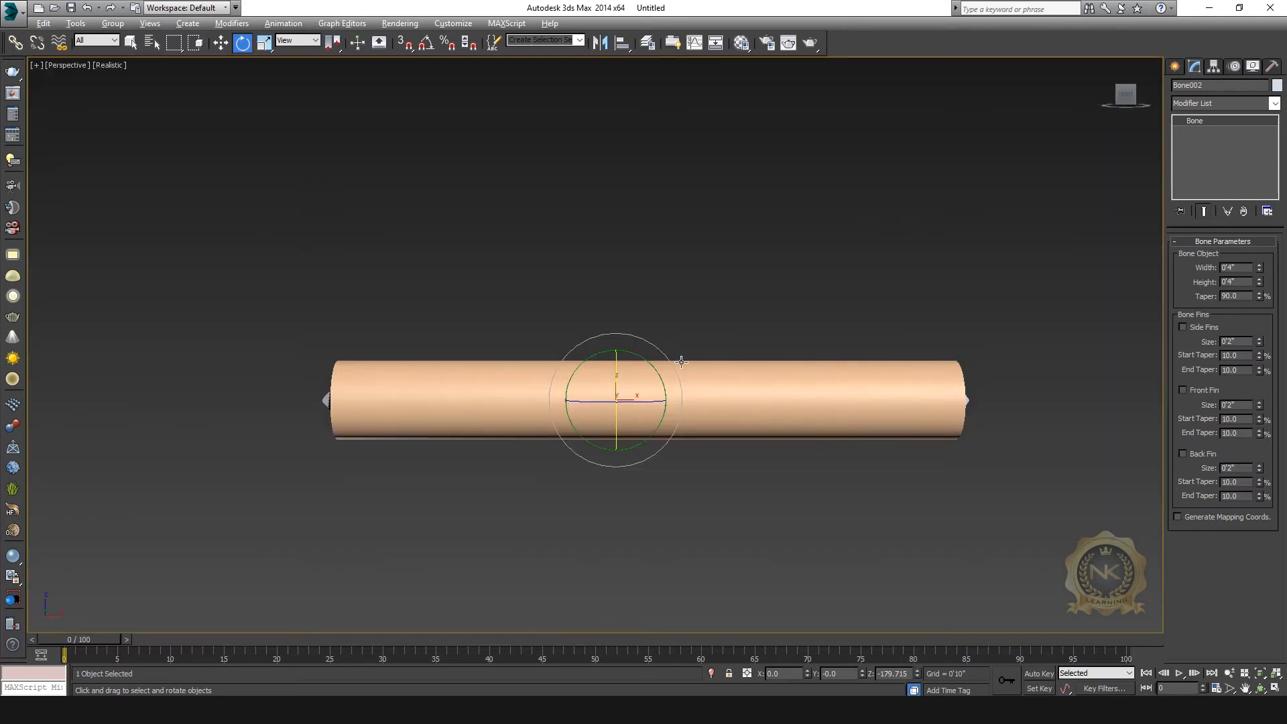
pyautogui.moveTo(671, 363); pyautogui.dragTo(707, 432)
# Select the cylinder with the Move tool and apply a Skin modifier to it.
pyautogui.click(222, 44)
pyautogui.click(833, 406)
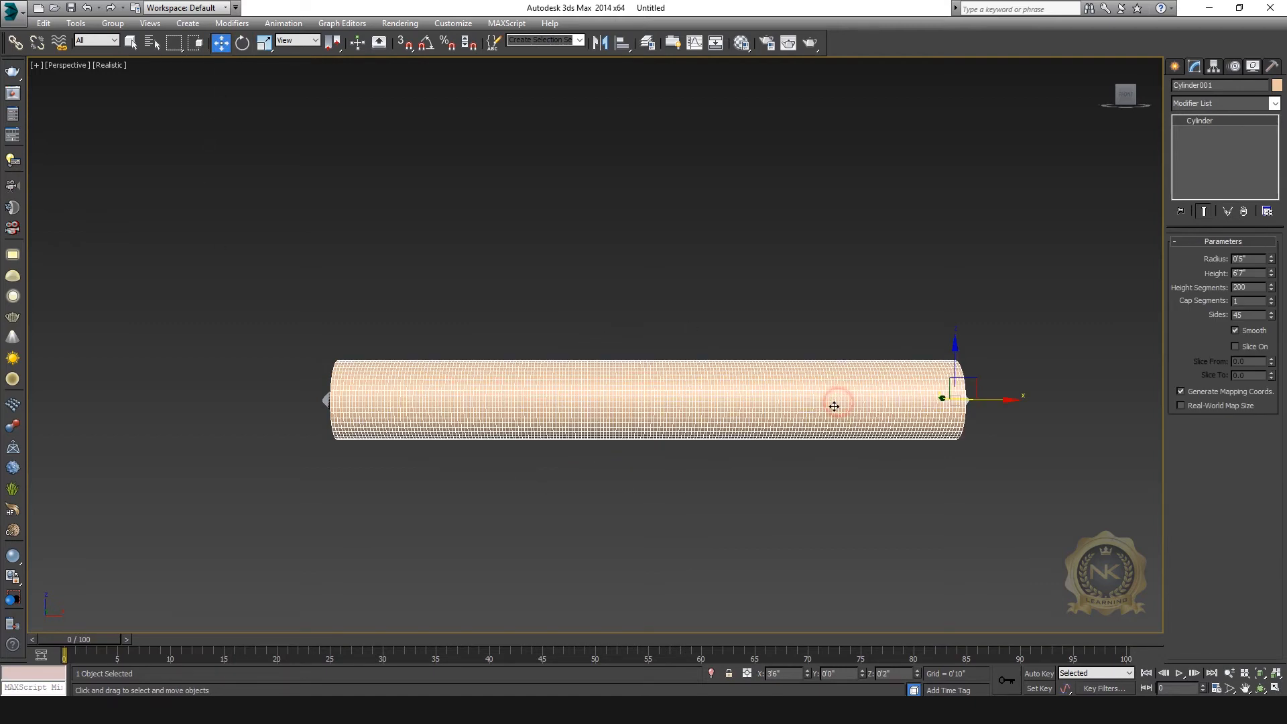
pyautogui.click(1275, 105)
pyautogui.scroll(-15, 1220, 264)
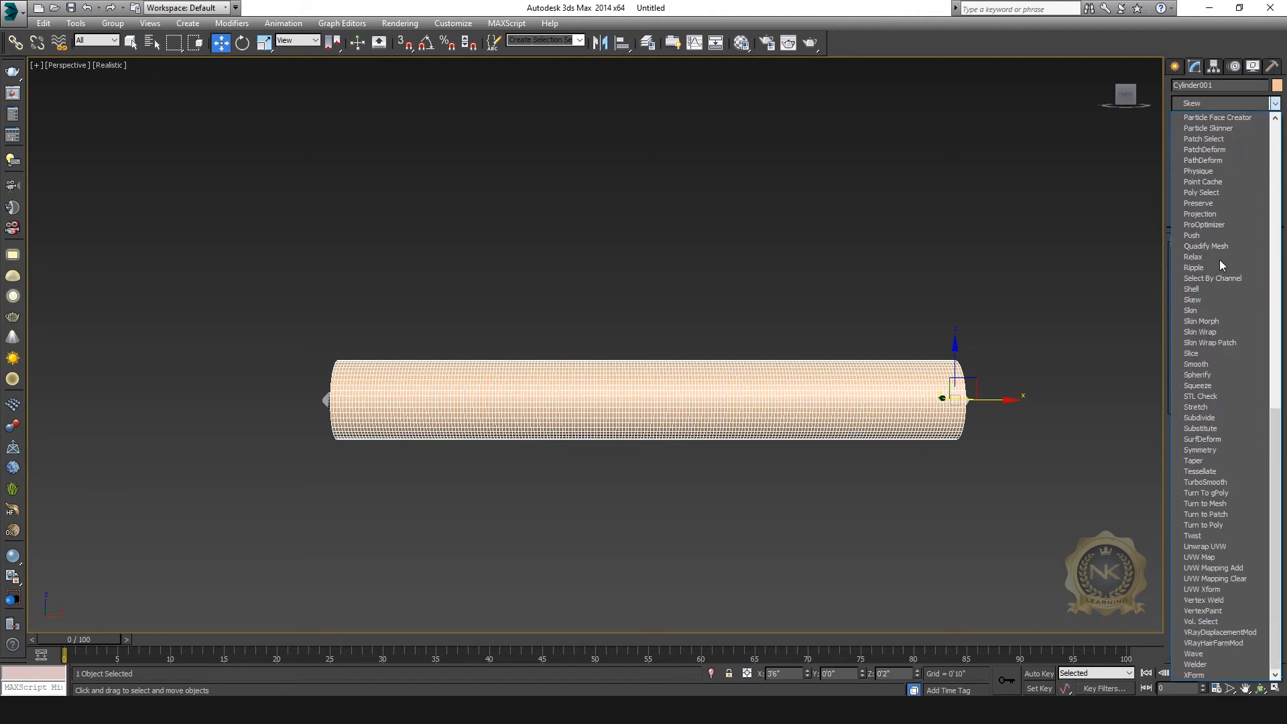
pyautogui.click(1205, 312)
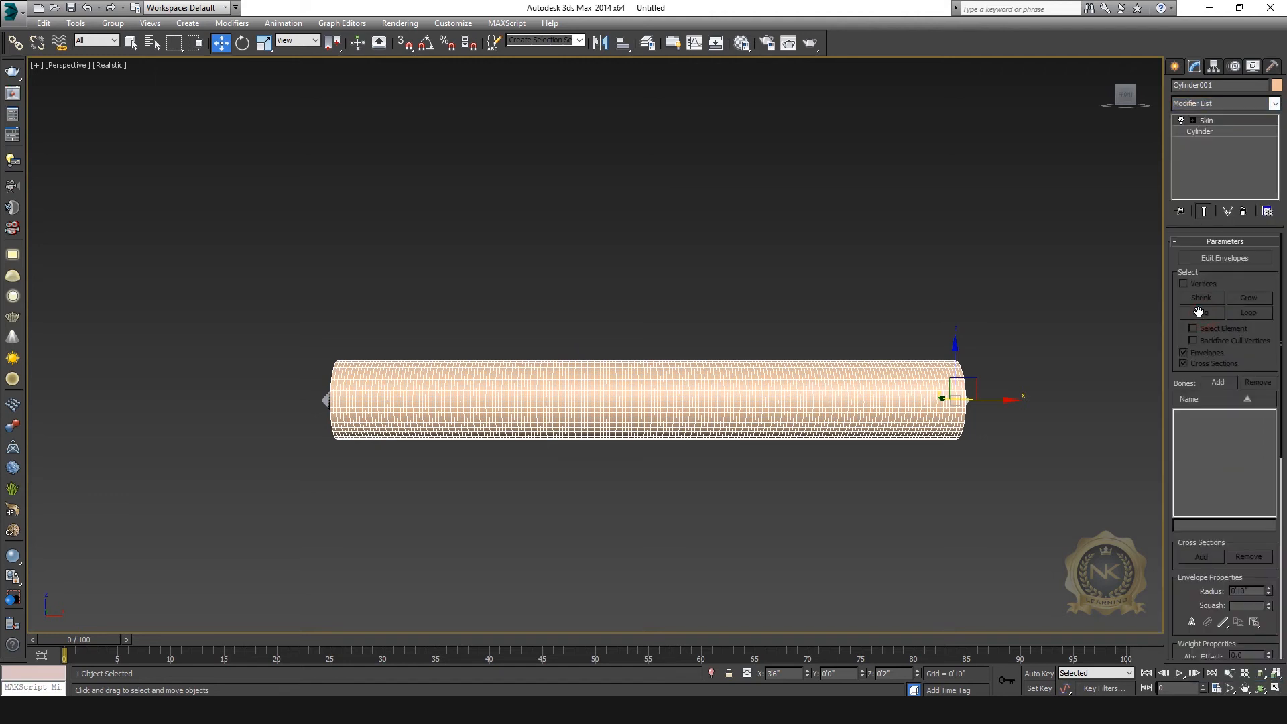
# Add Bone001 and Bone002 to the Skin modifier's bone list.
pyautogui.moveTo(1071, 434); pyautogui.dragTo(1028, 467, button='middle')
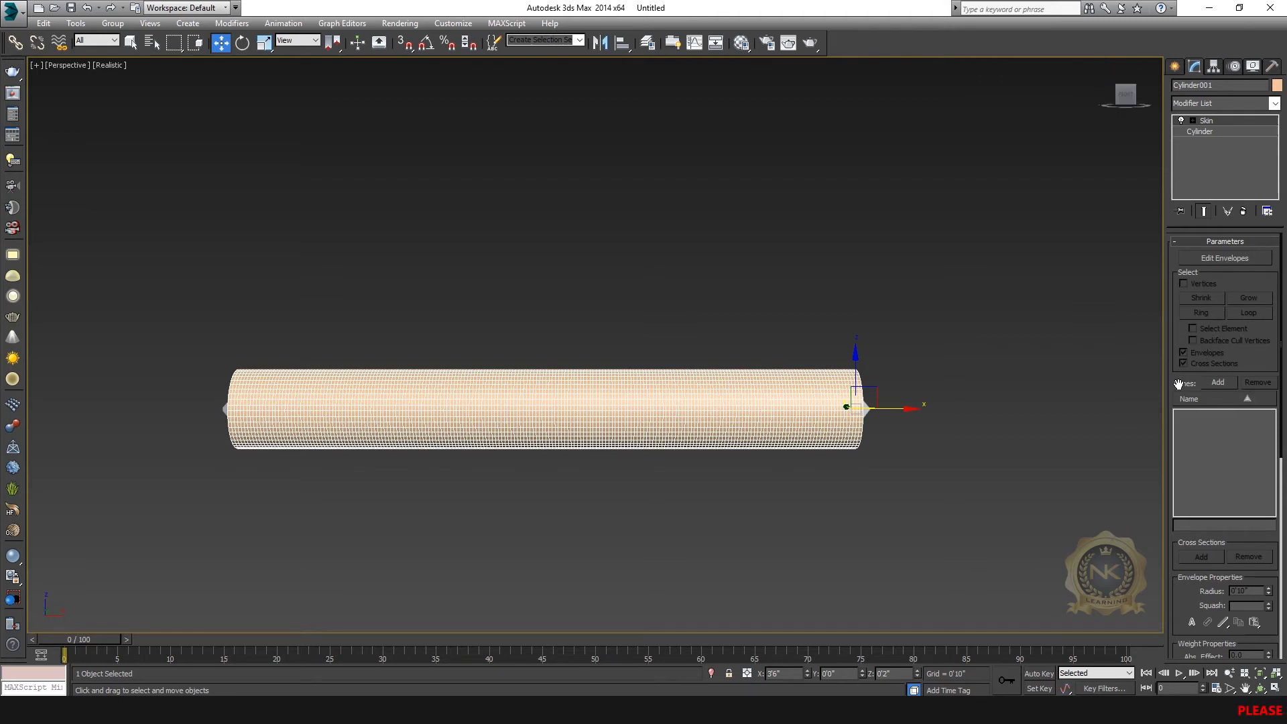
pyautogui.click(1218, 382)
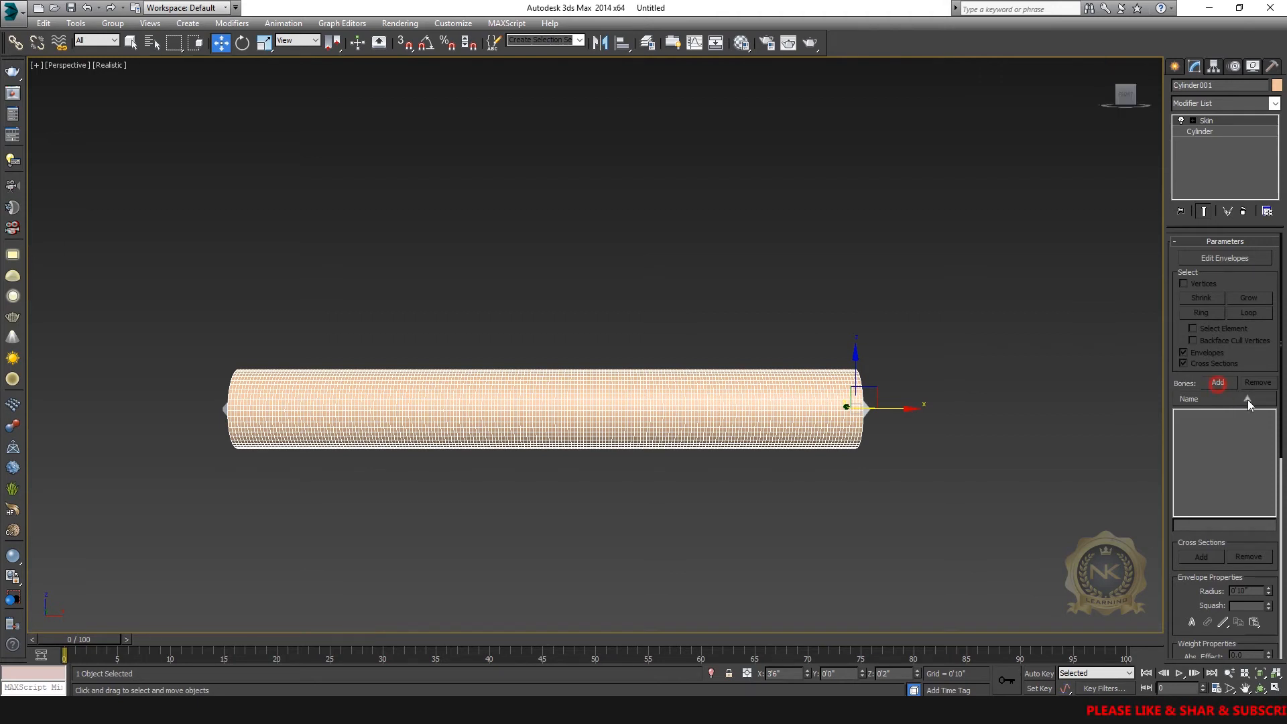
pyautogui.click(124, 160)
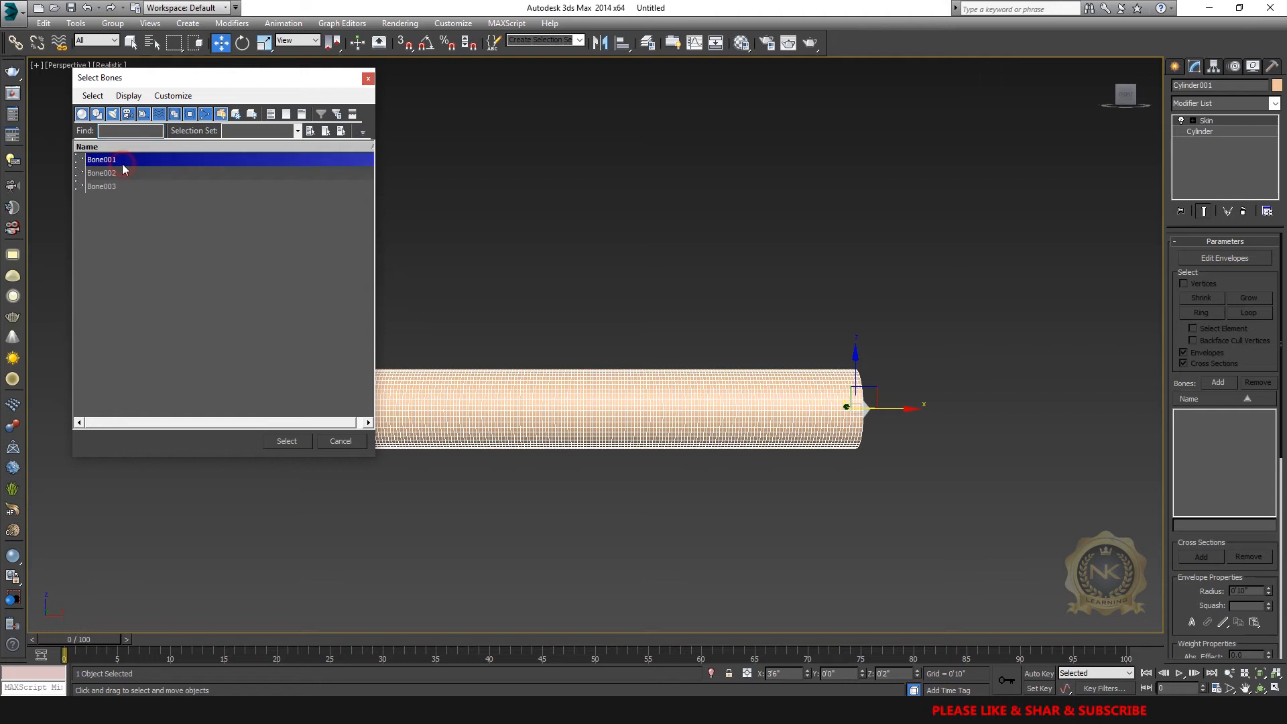
pyautogui.keyDown('ctrl'); pyautogui.click(113, 173); pyautogui.keyUp('ctrl')
pyautogui.click(287, 440)
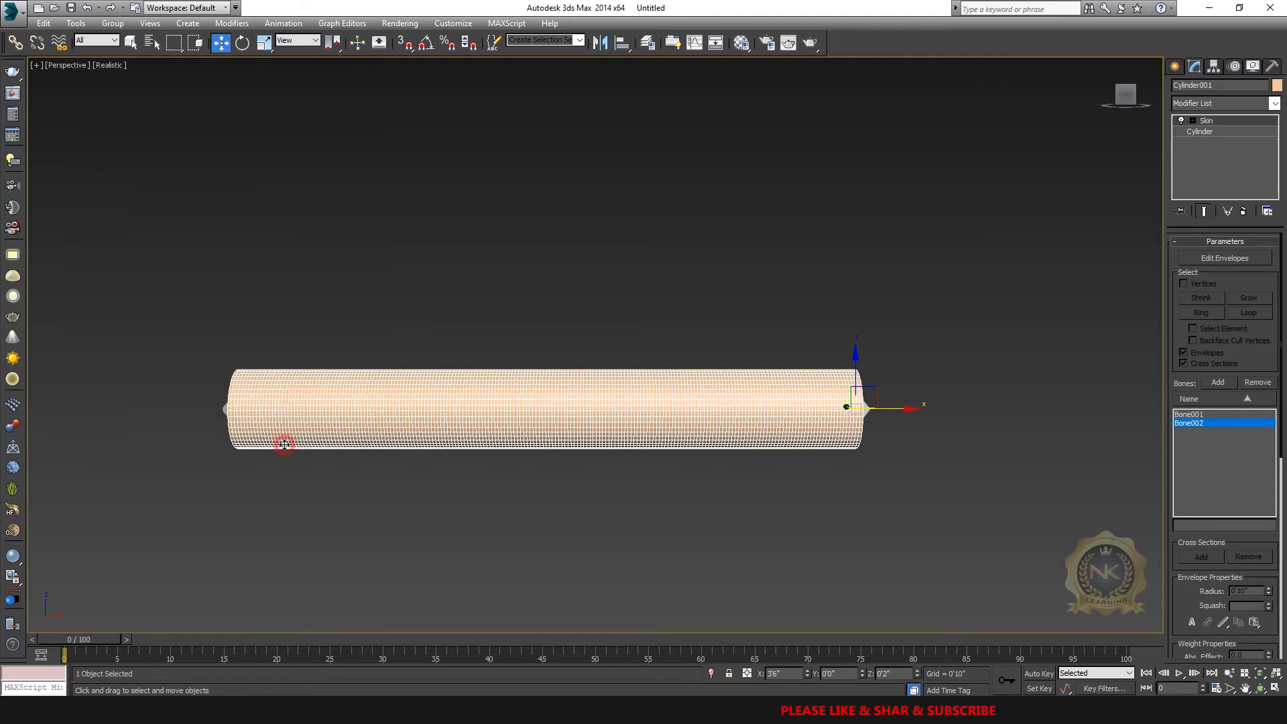
# Examine the bone joint and both ends of the bone chain inside the cylinder in the maximized Top view.
pyautogui.hotkey('alt', 'w')
pyautogui.rightClick(889, 152)
pyautogui.rightClick(427, 244)
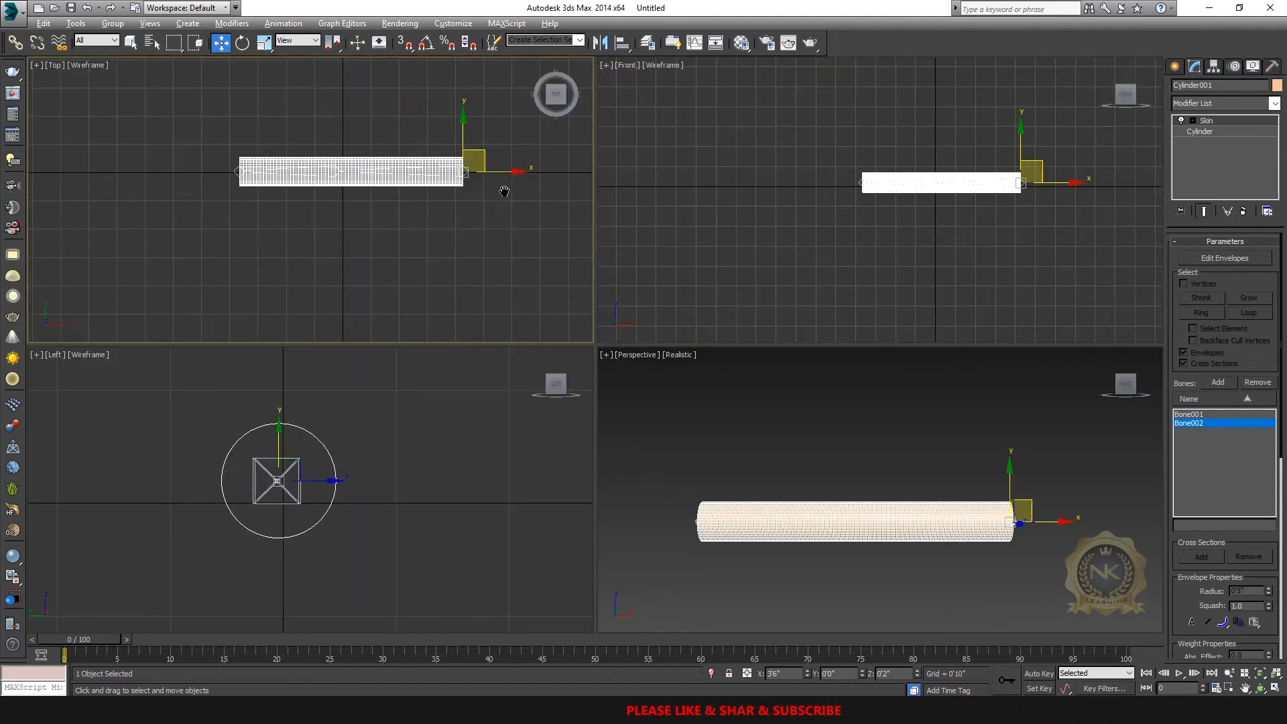
pyautogui.hotkey('alt', 'w')
pyautogui.scroll(5, 809, 264)
pyautogui.moveTo(875, 269); pyautogui.dragTo(616, 229, button='middle')
pyautogui.scroll(2, 886, 286)
pyautogui.moveTo(948, 337); pyautogui.dragTo(925, 334, button='middle')
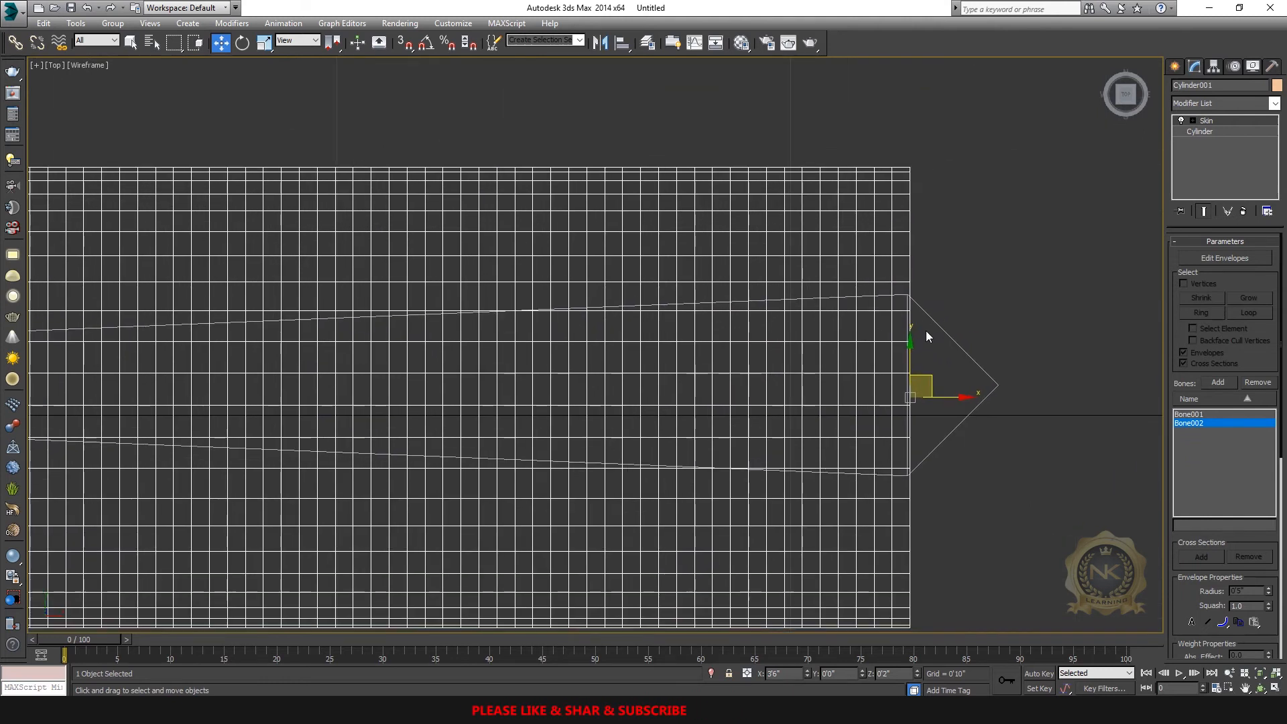
pyautogui.moveTo(112, 351); pyautogui.dragTo(998, 294, button='middle')
pyautogui.scroll(-1, 997, 294)
pyautogui.scroll(-3, 816, 302)
pyautogui.moveTo(637, 314); pyautogui.dragTo(1040, 299, button='middle')
pyautogui.scroll(3, 738, 261)
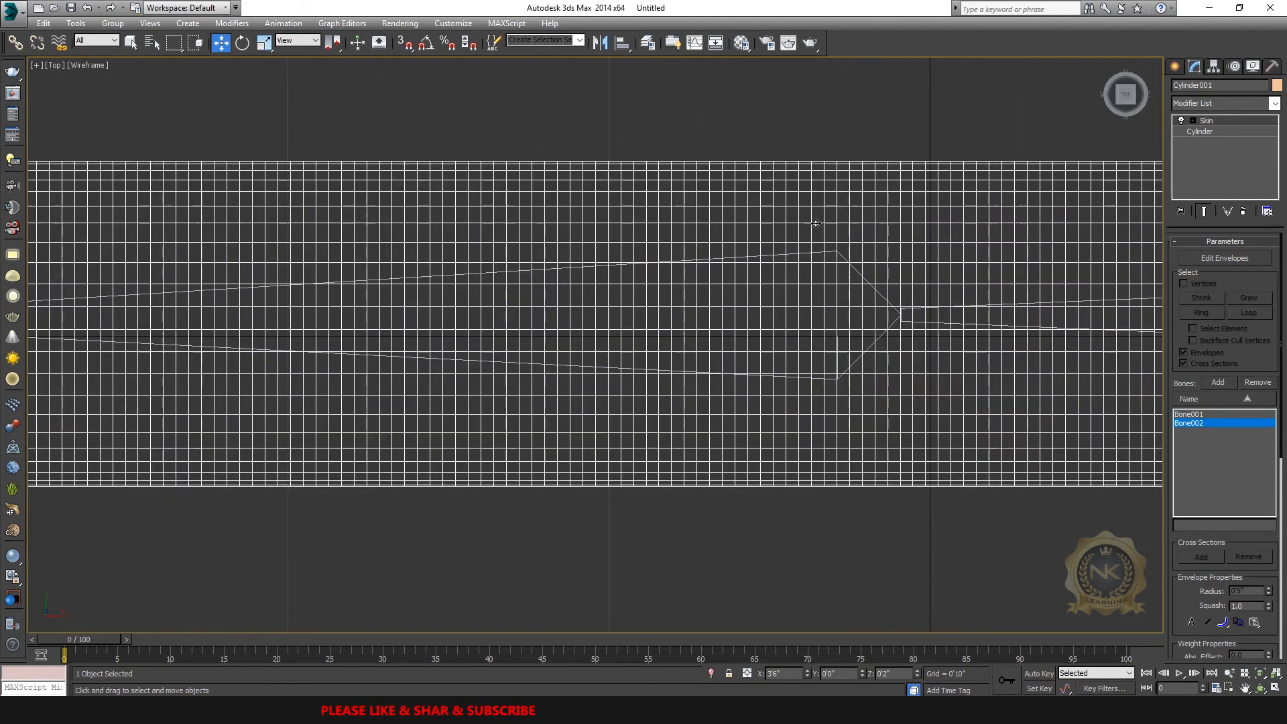
pyautogui.scroll(2, 757, 261)
pyautogui.scroll(-3, 541, 377)
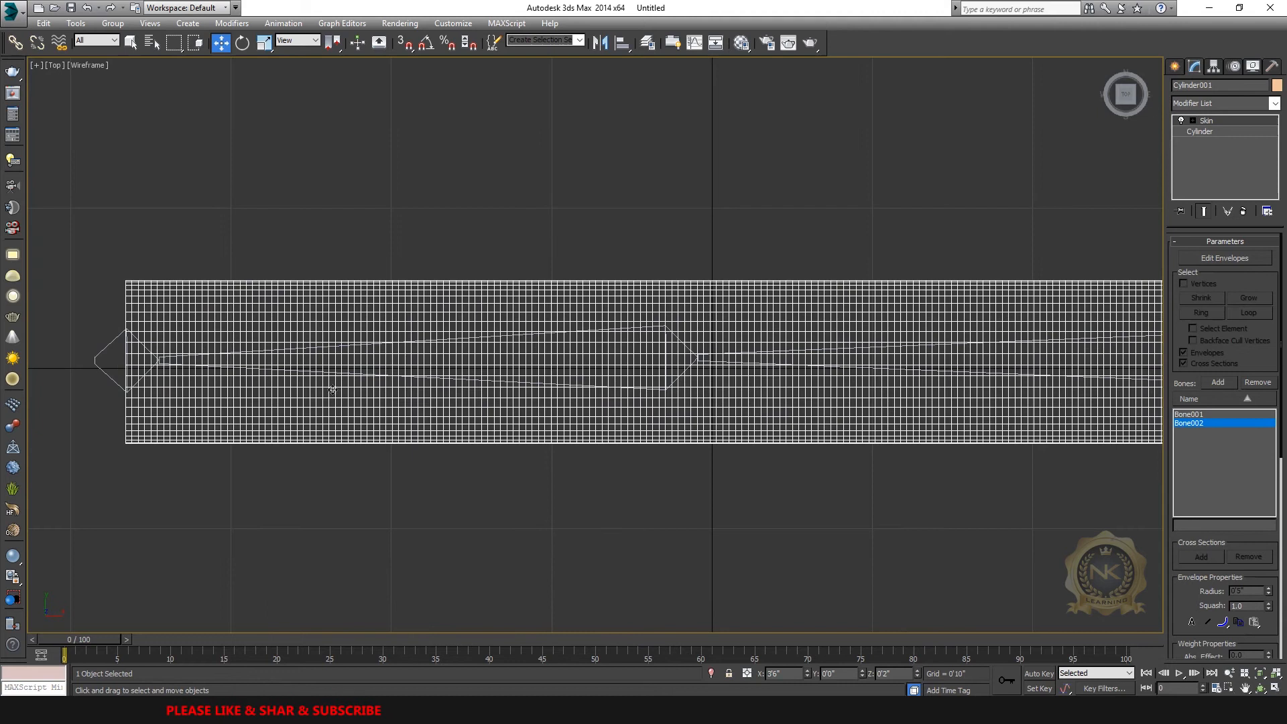
pyautogui.moveTo(566, 353); pyautogui.dragTo(470, 339, button='middle')
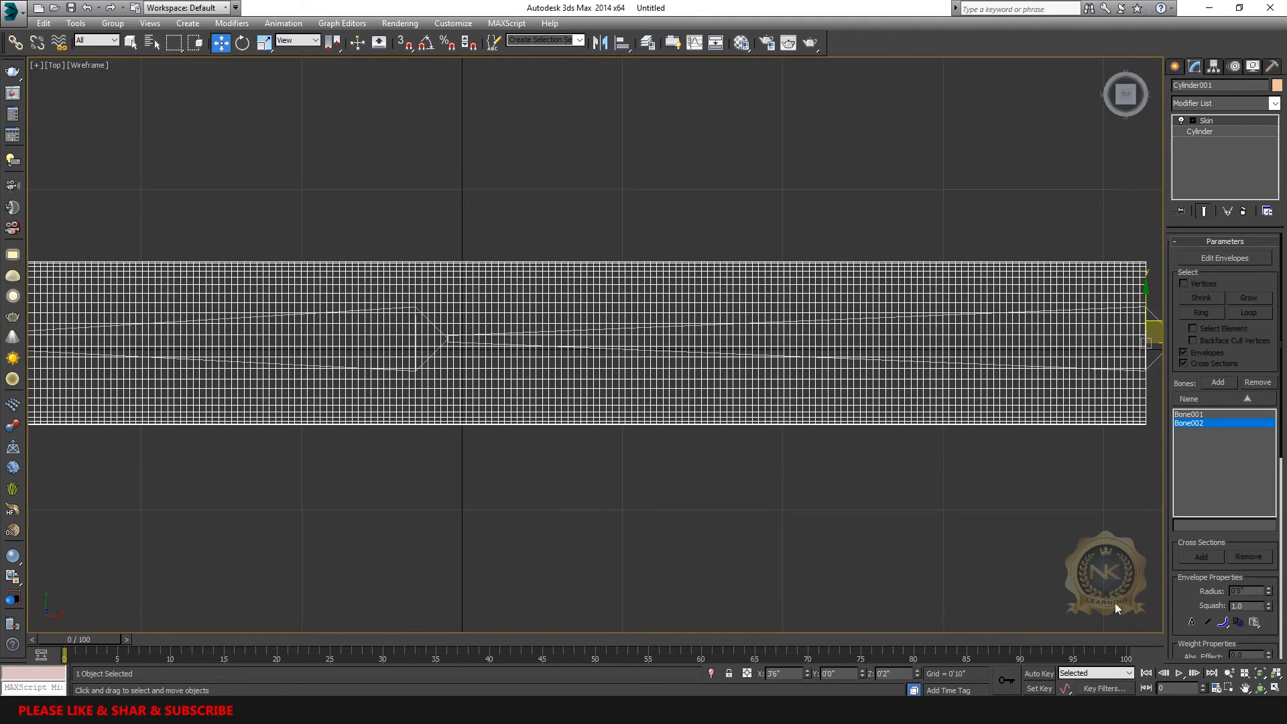
pyautogui.moveTo(1061, 505); pyautogui.dragTo(927, 488, button='middle')
# Select the second bone in the Front view instead of the cylinder and return to the maximized Perspective view.
pyautogui.click(928, 507)
pyautogui.hotkey('alt', 'w')
pyautogui.click(967, 232)
pyautogui.hotkey('alt', 'w')
pyautogui.scroll(5, 719, 262)
pyautogui.click(939, 381)
pyautogui.click(935, 381)
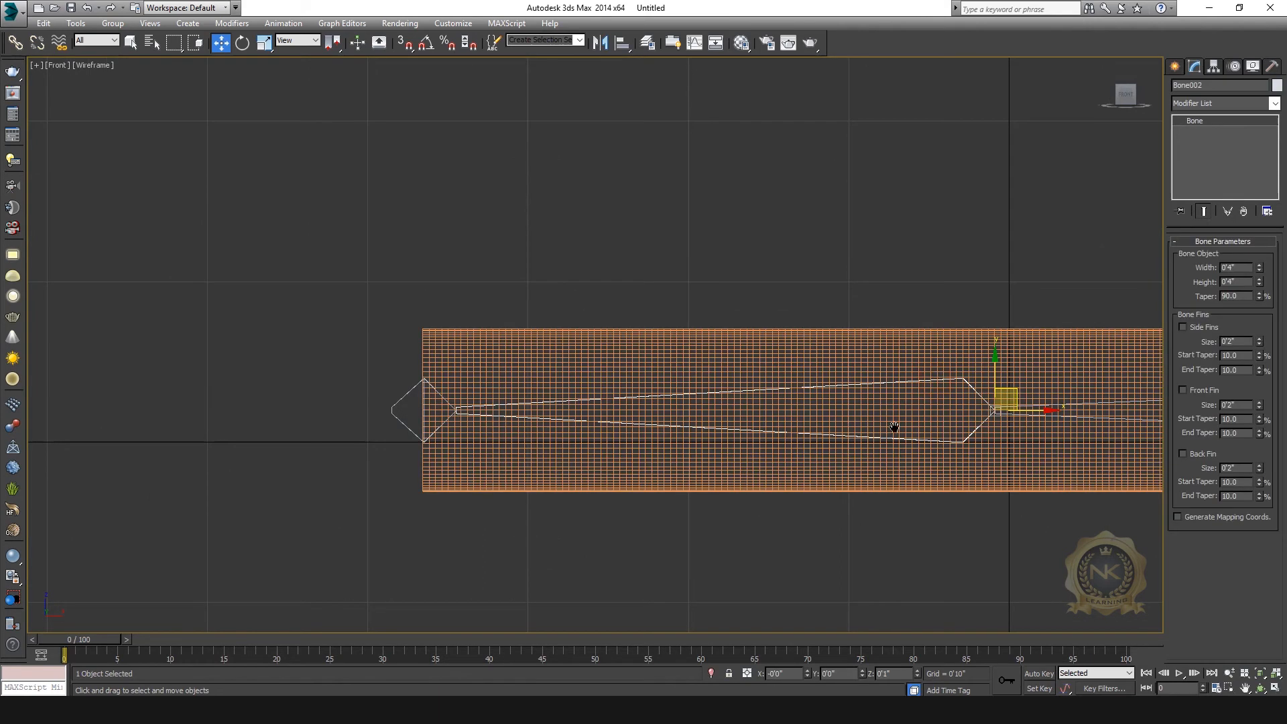
pyautogui.scroll(-3, 721, 534)
pyautogui.hotkey('alt', 'w')
pyautogui.rightClick(646, 420)
pyautogui.hotkey('alt', 'w')
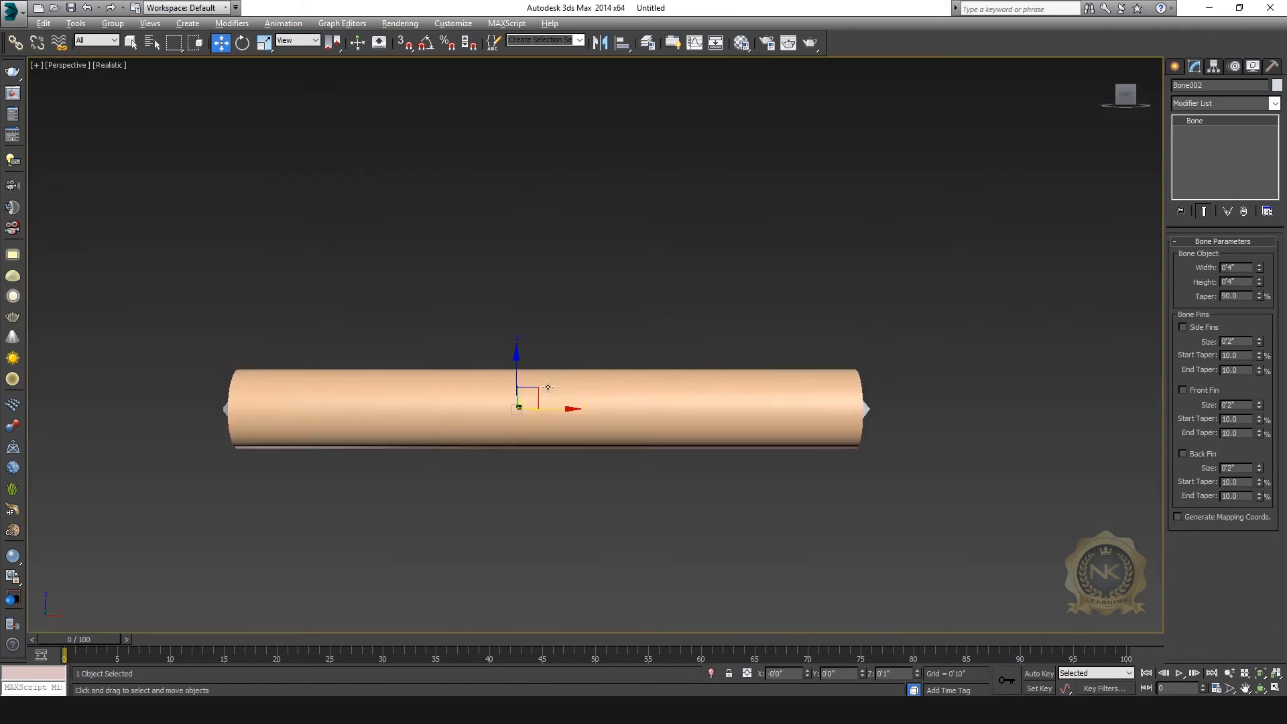
# Try moving the second bone with the skinned cylinder in the Perspective and Front views.
pyautogui.keyDown('alt'); pyautogui.moveTo(514, 374); pyautogui.dragTo(540, 387, button='middle'); pyautogui.keyUp('alt')
pyautogui.keyDown('alt'); pyautogui.moveTo(515, 366); pyautogui.dragTo(641, 237, button='middle'); pyautogui.keyUp('alt')
pyautogui.hotkey('alt', 'w')
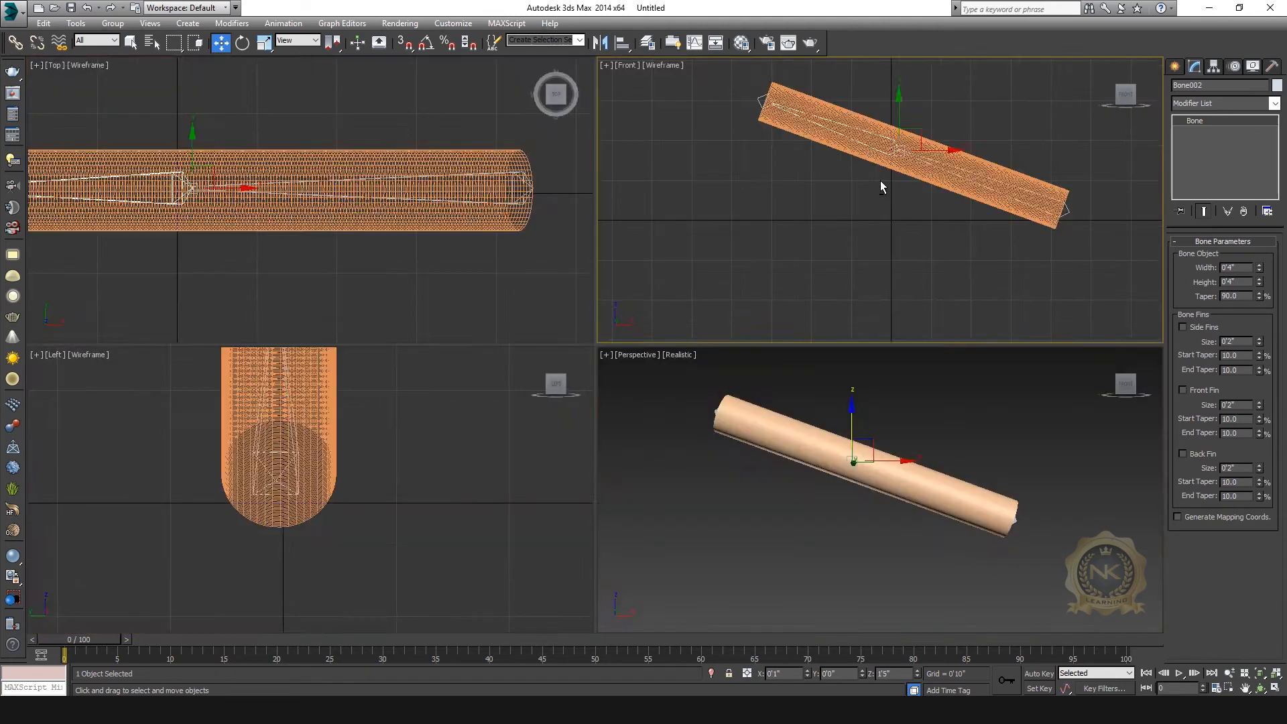
pyautogui.rightClick(879, 180)
pyautogui.hotkey('alt', 'w')
pyautogui.moveTo(629, 206); pyautogui.dragTo(664, 329)
pyautogui.hotkey('alt', 'w')
pyautogui.rightClick(960, 538)
pyautogui.hotkey('alt', 'w')
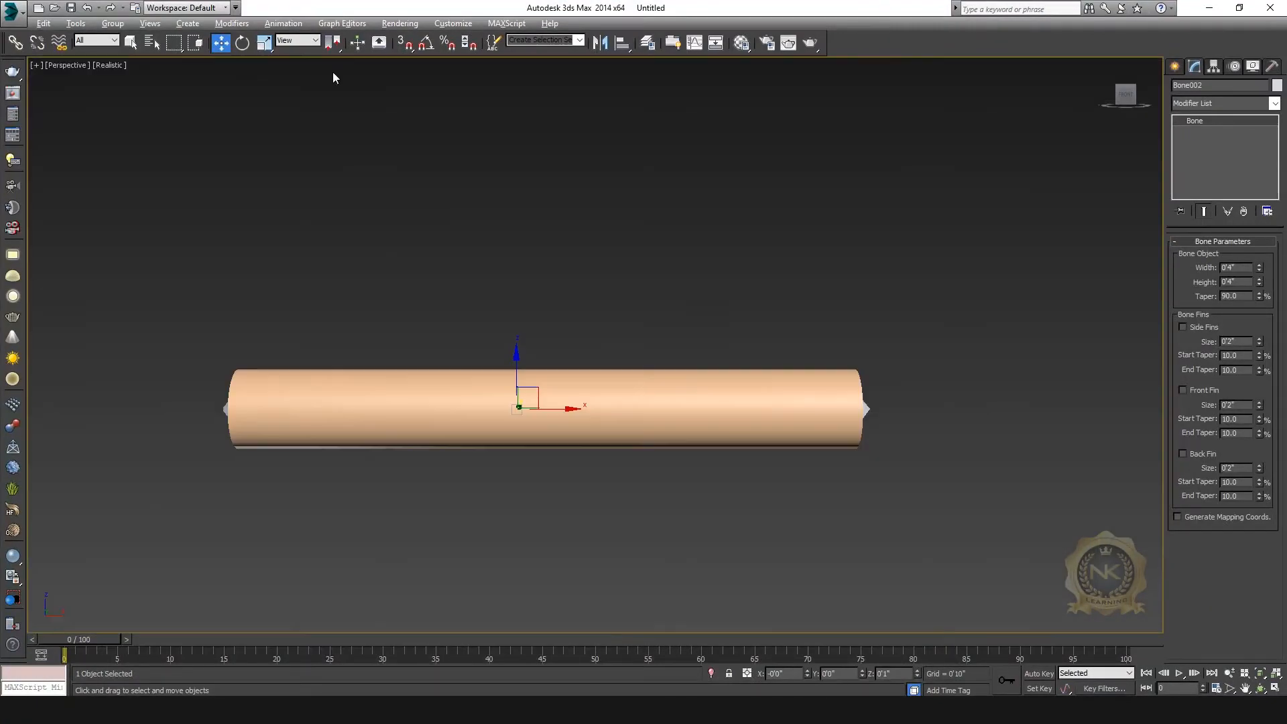
# Rotate the second bone by about 83 degrees to bend the skinned cylinder upward and inspect the joint.
pyautogui.click(240, 44)
pyautogui.moveTo(562, 360); pyautogui.dragTo(642, 464)
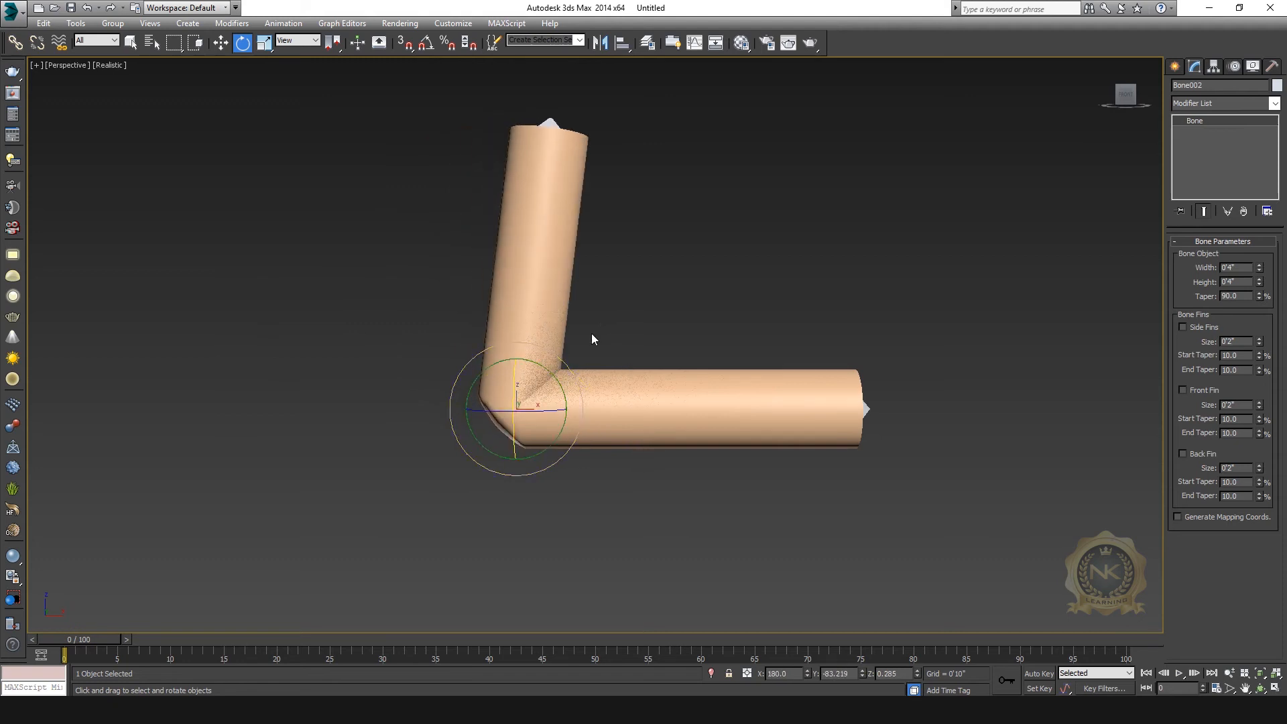
pyautogui.scroll(5, 680, 372)
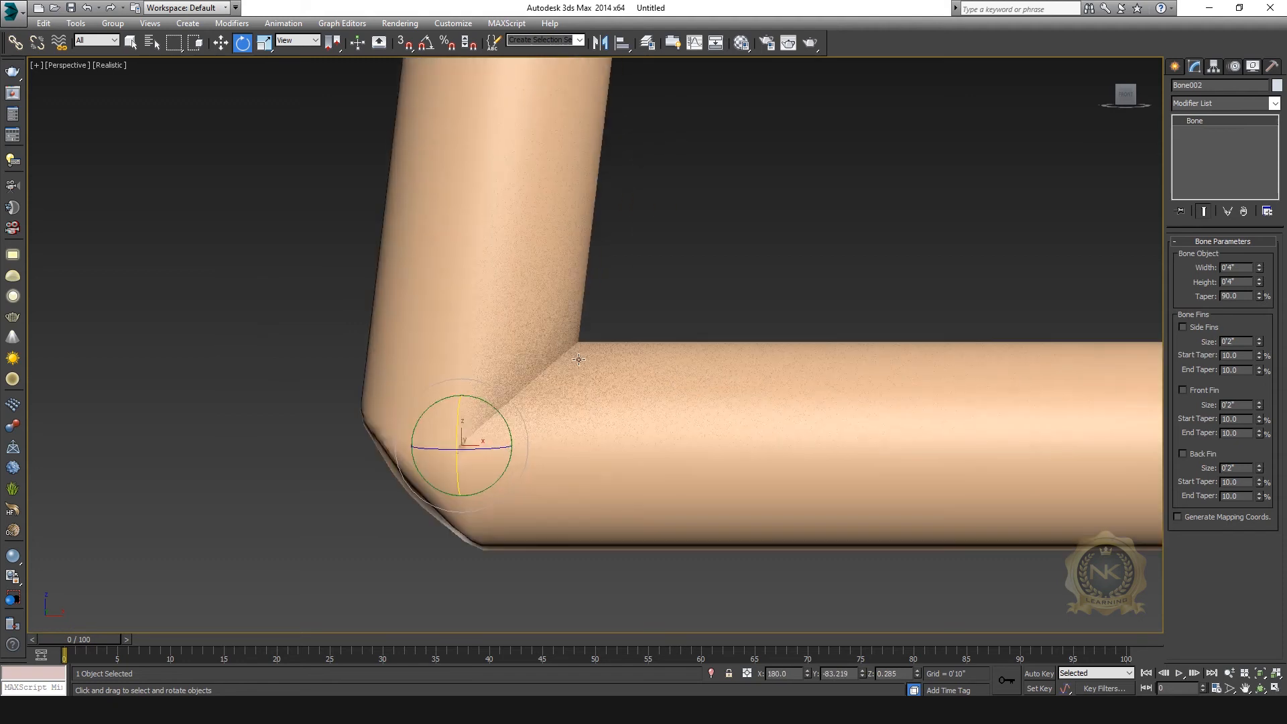
pyautogui.scroll(-6, 570, 368)
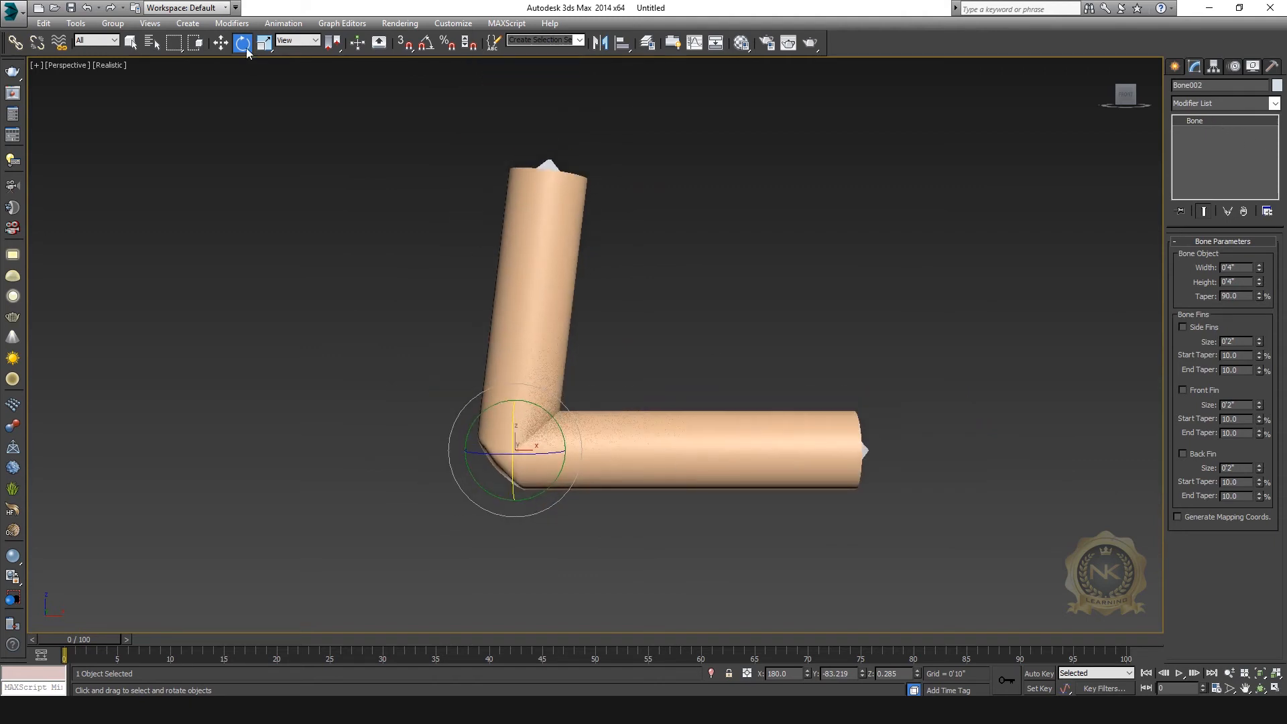
# Select the bent cylinder and set the height segments of its base Cylinder object to 5.
pyautogui.press('w')
pyautogui.click(555, 202)
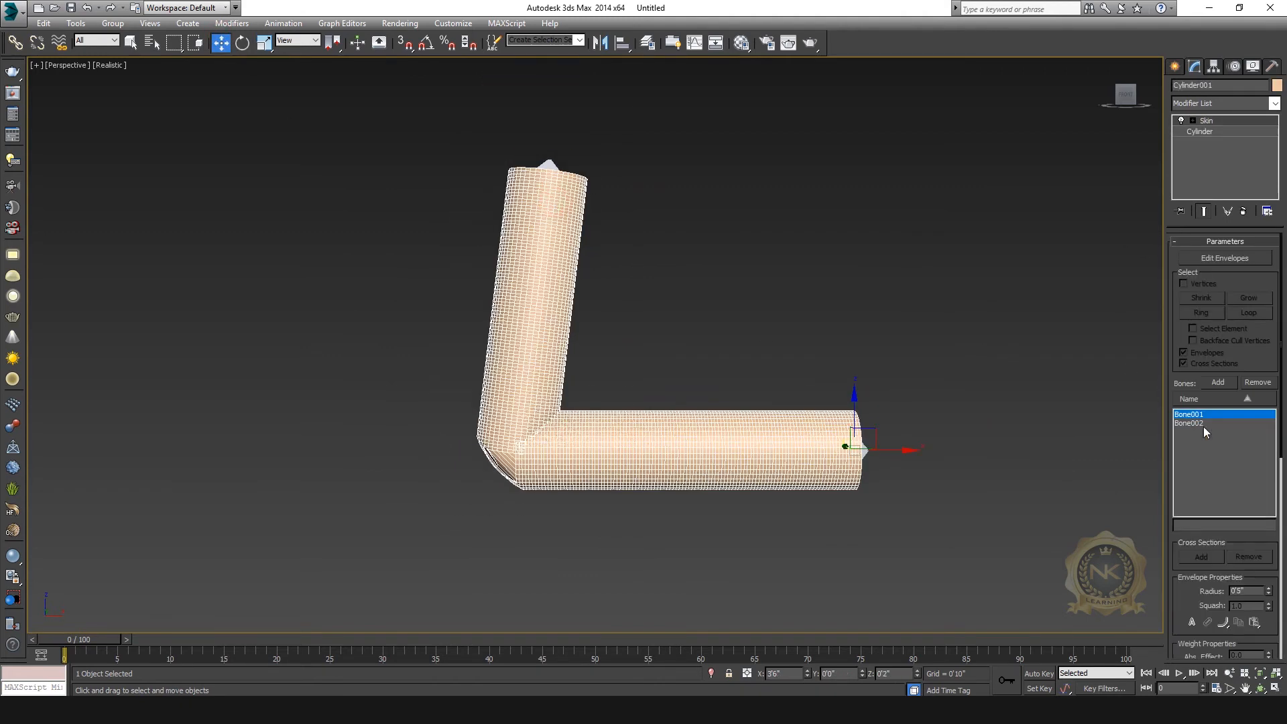
pyautogui.click(1212, 131)
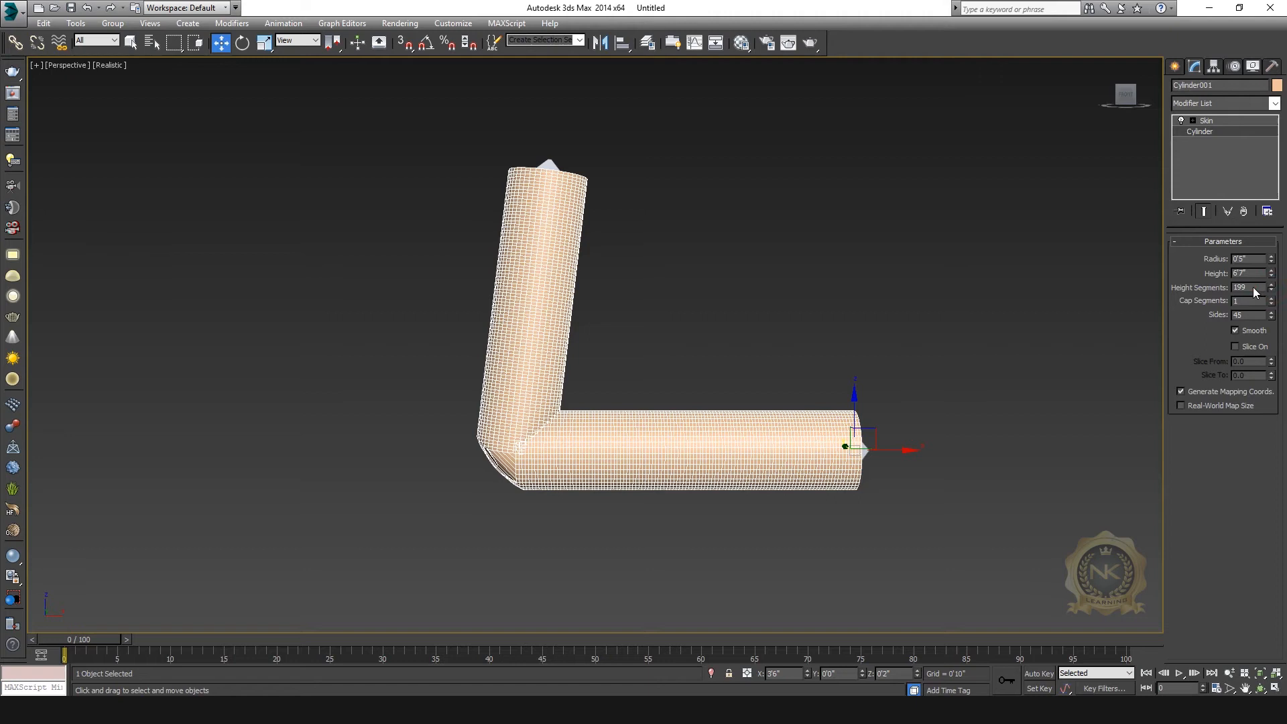
pyautogui.moveTo(1271, 288); pyautogui.dragTo(1188, 298)
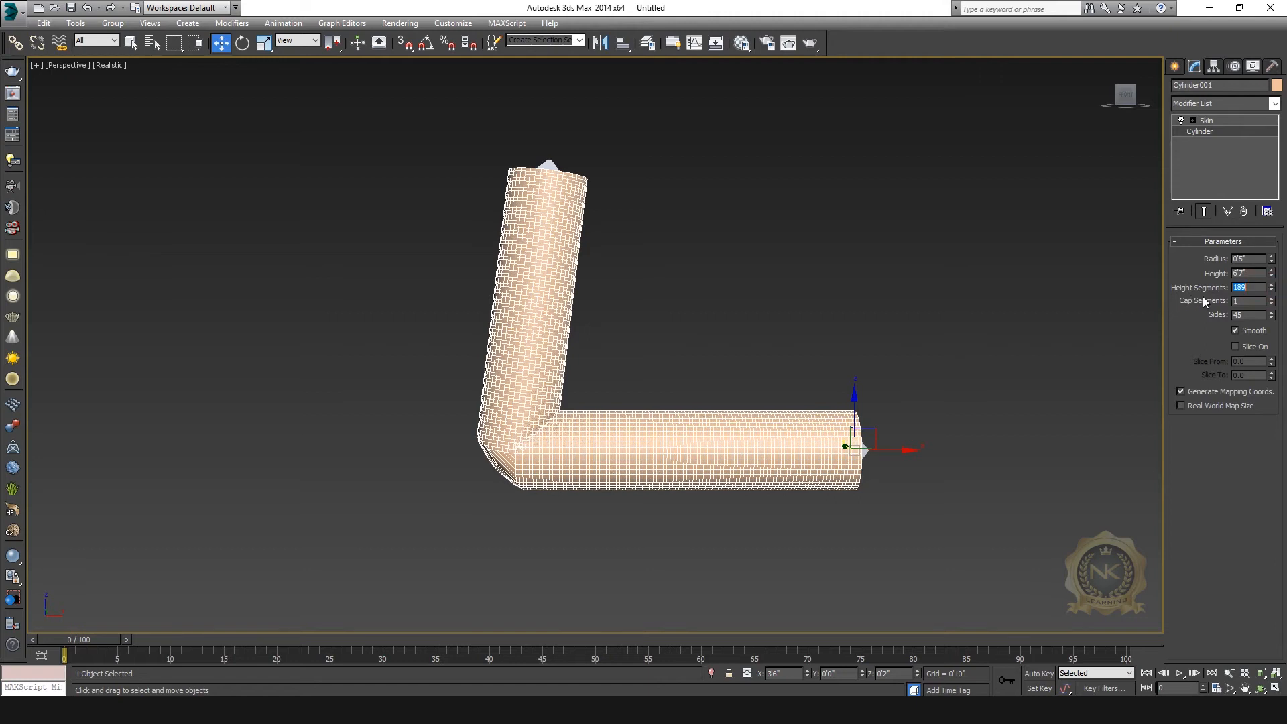
pyautogui.write('5')
pyautogui.press('Return')
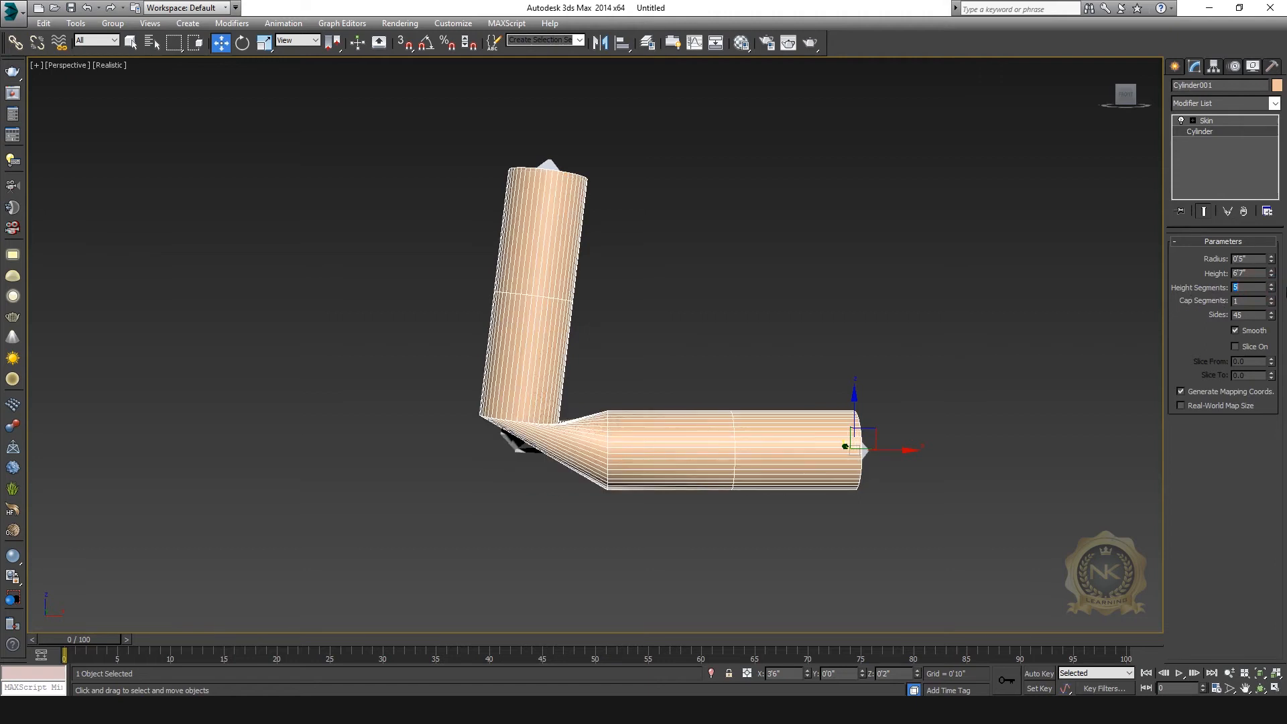
# Set the cylinder's height segments back to 200 and deselect it.
pyautogui.write('200')
pyautogui.press('Return')
pyautogui.click(800, 285)
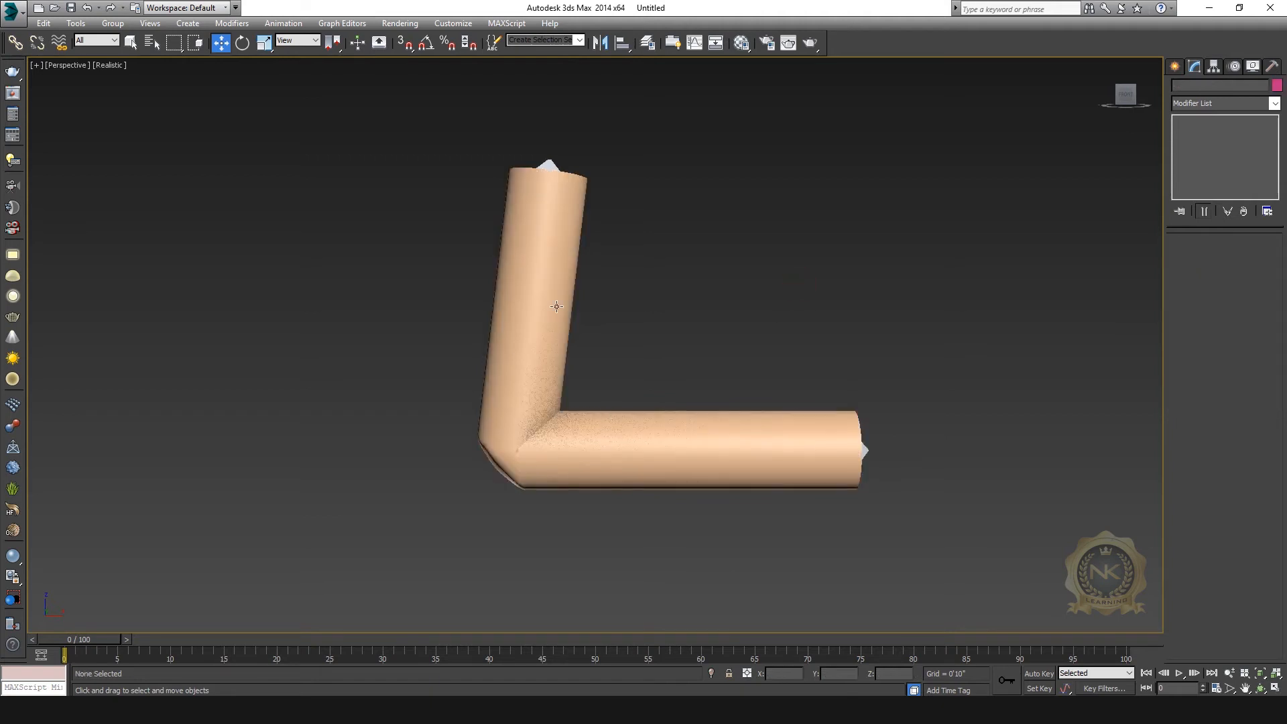
# Undo the recent segment and rotation changes to straighten the skinned cylinder.
pyautogui.hotkey('alt', 'w')
pyautogui.click(970, 501)
pyautogui.hotkey('alt', 'w')
pyautogui.hotkey('ctrl', 'z')
pyautogui.hotkey('ctrl', 'z')
pyautogui.hotkey('ctrl', 'z')
pyautogui.hotkey('ctrl', 'z')
pyautogui.hotkey('ctrl', 'z')
pyautogui.hotkey('ctrl', 'z')
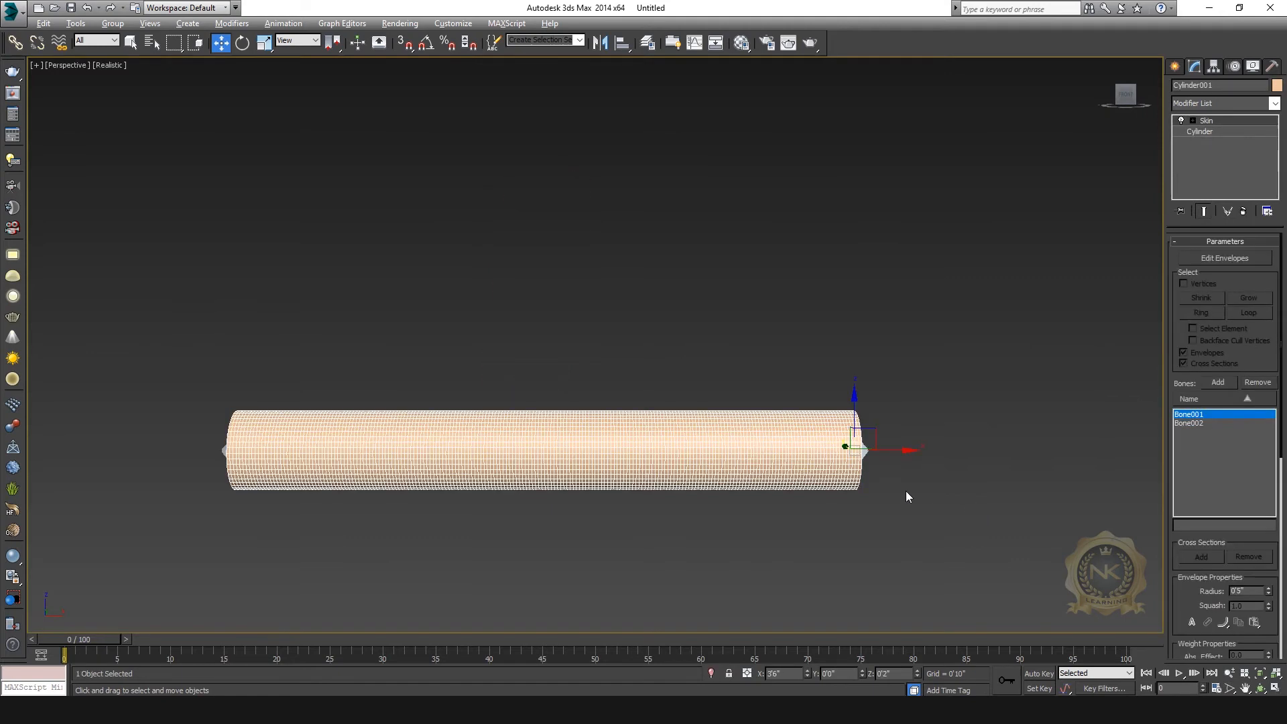
# Select the second bone inside the cylinder in the wireframe front view.
pyautogui.press('f')
pyautogui.press('F3')
pyautogui.scroll(6, 627, 255)
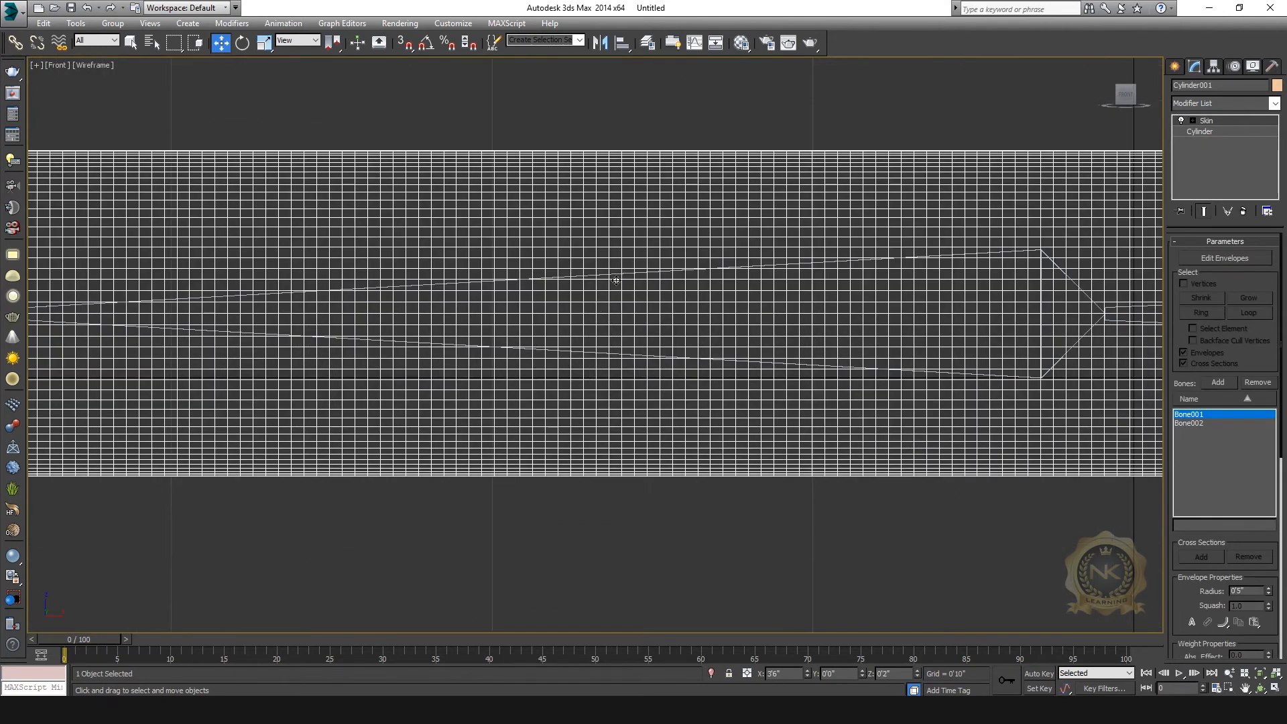
pyautogui.click(614, 275)
pyautogui.hotkey('alt', 'w')
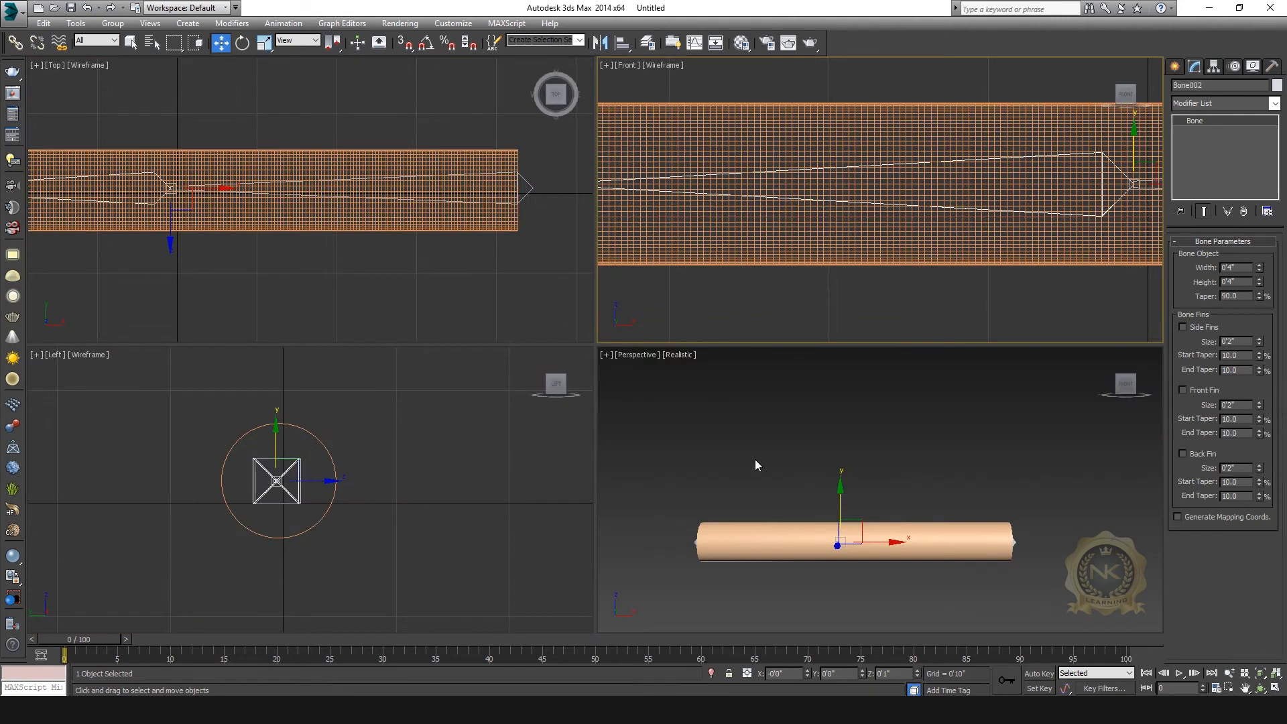
pyautogui.hotkey('alt', 'w')
pyautogui.scroll(-3, 819, 290)
pyautogui.moveTo(834, 322); pyautogui.dragTo(616, 348, button='middle')
# Rotate the second bone about 86 degrees to bend the cylinder upward and inspect the joint in the shaded perspective view.
pyautogui.click(242, 44)
pyautogui.moveTo(633, 305); pyautogui.dragTo(625, 272, button='middle')
pyautogui.scroll(-3, 625, 272)
pyautogui.moveTo(739, 269); pyautogui.dragTo(774, 369)
pyautogui.moveTo(970, 395); pyautogui.dragTo(911, 502, button='middle')
pyautogui.press('p')
pyautogui.press('F3')
pyautogui.moveTo(571, 417); pyautogui.dragTo(628, 385)
pyautogui.hotkey('alt', 'w')
pyautogui.middleClick(979, 182)
pyautogui.hotkey('alt', 'w')
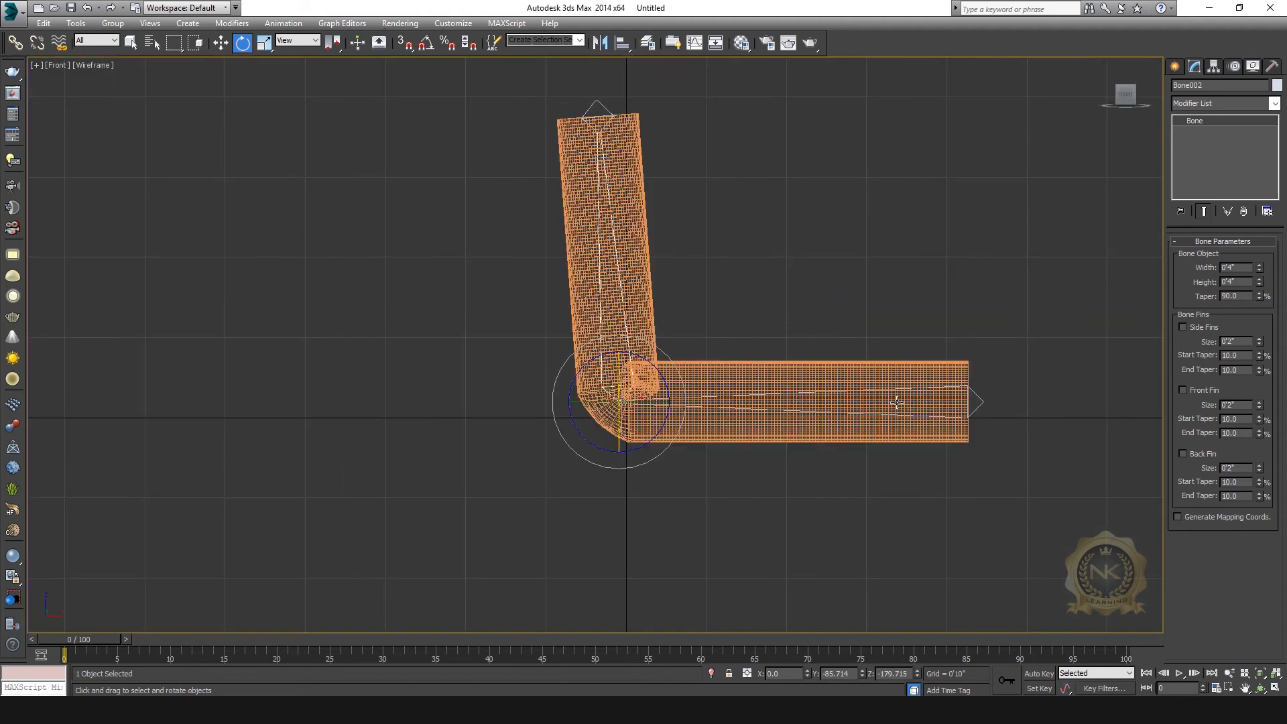
# Select the first bone at the cylinder's straight end and try rotating it in the perspective view.
pyautogui.scroll(3, 902, 395)
pyautogui.click(891, 370)
pyautogui.click(892, 371)
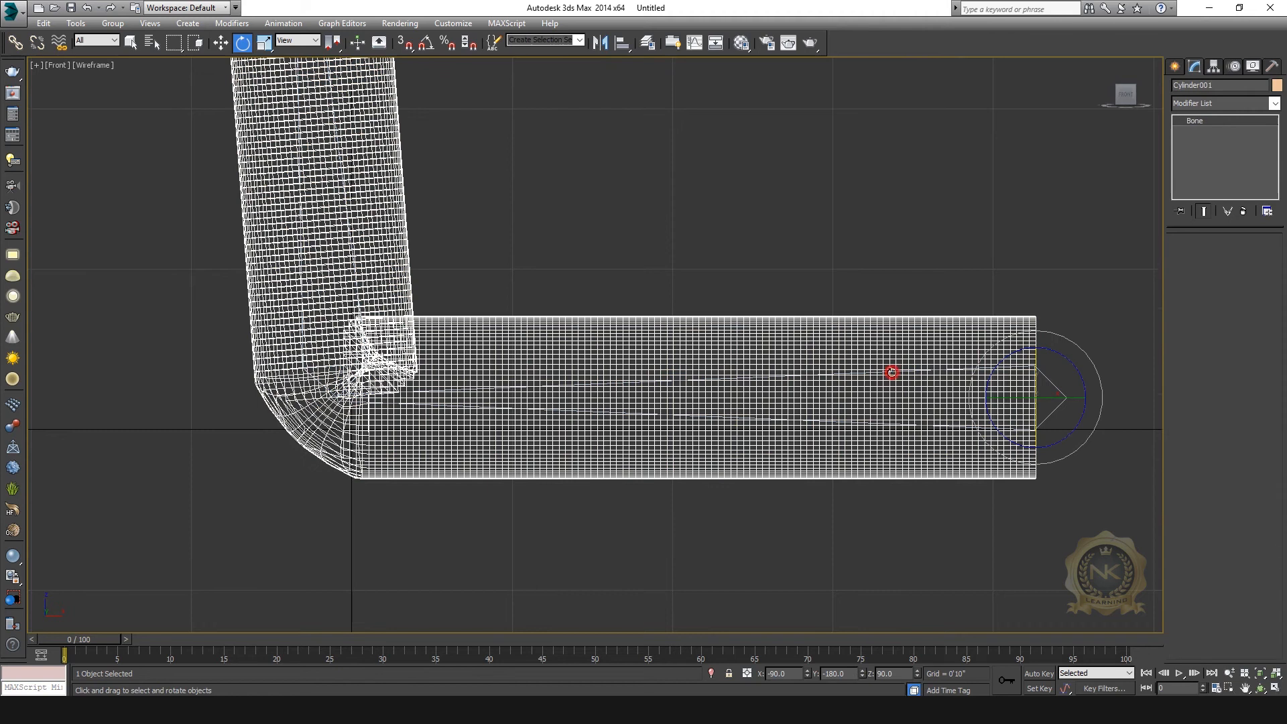
pyautogui.moveTo(1011, 455); pyautogui.dragTo(976, 462, button='middle')
pyautogui.scroll(-2, 976, 462)
pyautogui.hotkey('alt', 'w')
pyautogui.middleClick(925, 460)
pyautogui.hotkey('alt', 'w')
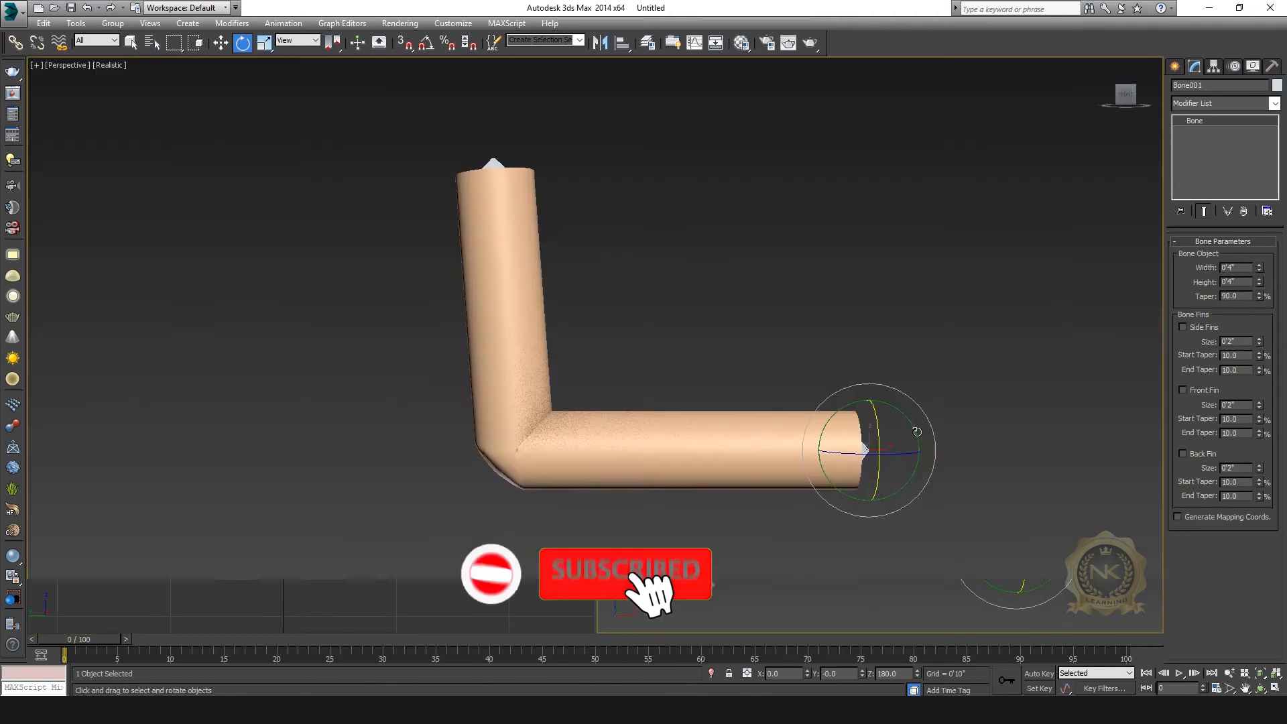
pyautogui.moveTo(923, 415)
pyautogui.mouseDown()
pyautogui.moveTo(958, 489)
pyautogui.moveTo(924, 380)
pyautogui.moveTo(926, 402)
pyautogui.mouseUp()
pyautogui.hotkey('ctrl', 'z')
pyautogui.moveTo(844, 455)
pyautogui.mouseDown()
pyautogui.moveTo(851, 448)
pyautogui.moveTo(788, 446)
pyautogui.moveTo(797, 469)
pyautogui.moveTo(785, 457)
pyautogui.moveTo(893, 457)
pyautogui.moveTo(830, 458)
pyautogui.mouseUp()
pyautogui.rightClick(830, 459)
# Undo the bone rotation to straighten the skinned cylinder and check it in the front and perspective views.
pyautogui.moveTo(884, 492); pyautogui.dragTo(790, 481, button='middle')
pyautogui.scroll(-5, 780, 471)
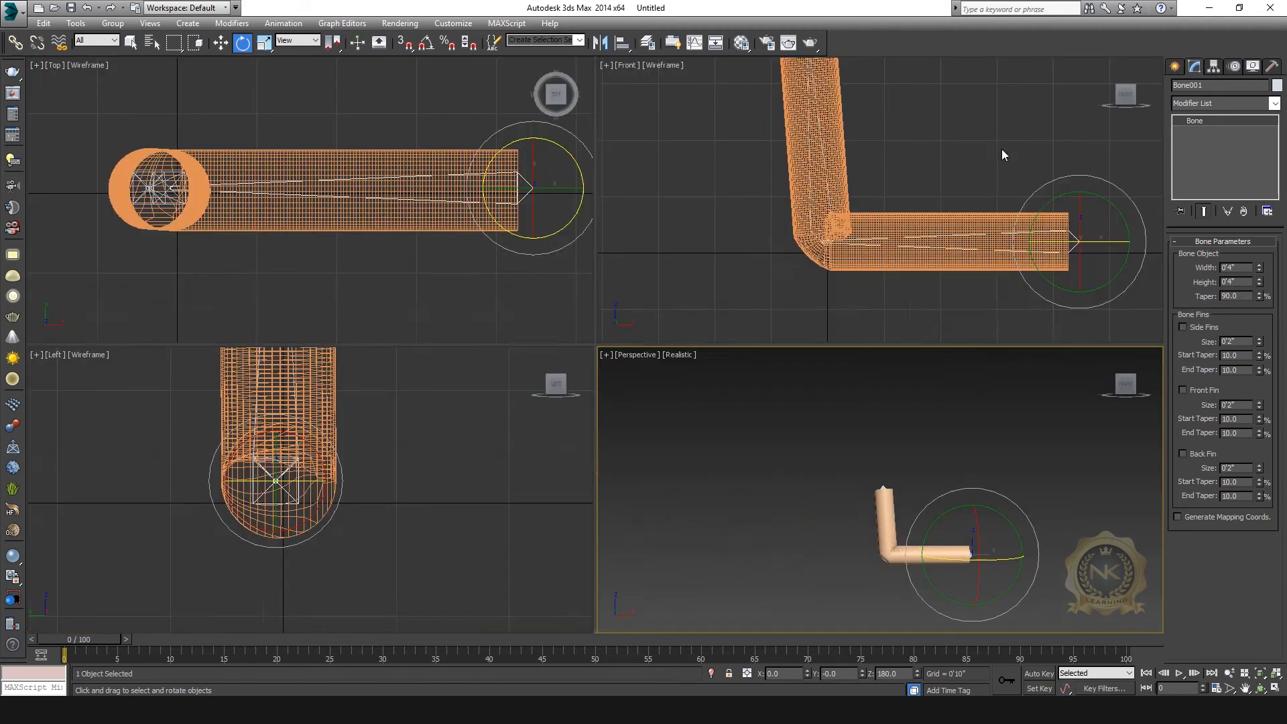
pyautogui.hotkey('alt', 'w')
pyautogui.scroll(-4, 646, 298)
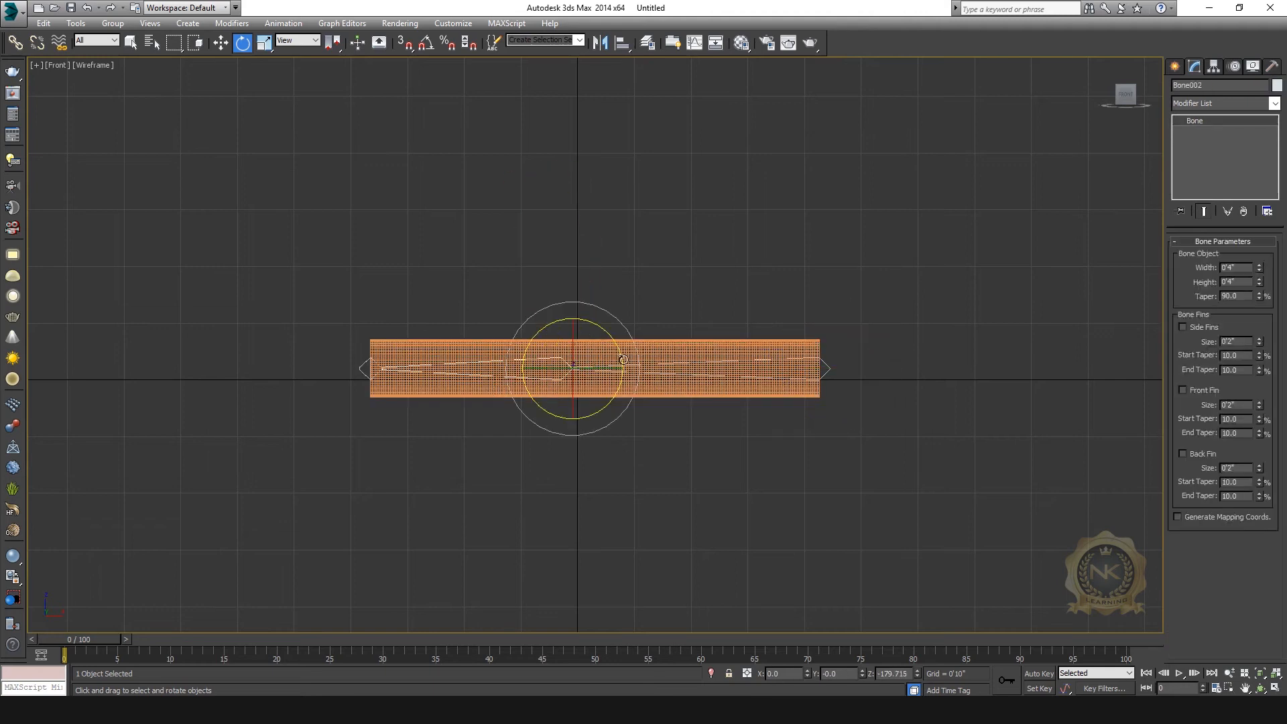
pyautogui.hotkey('alt', 'w')
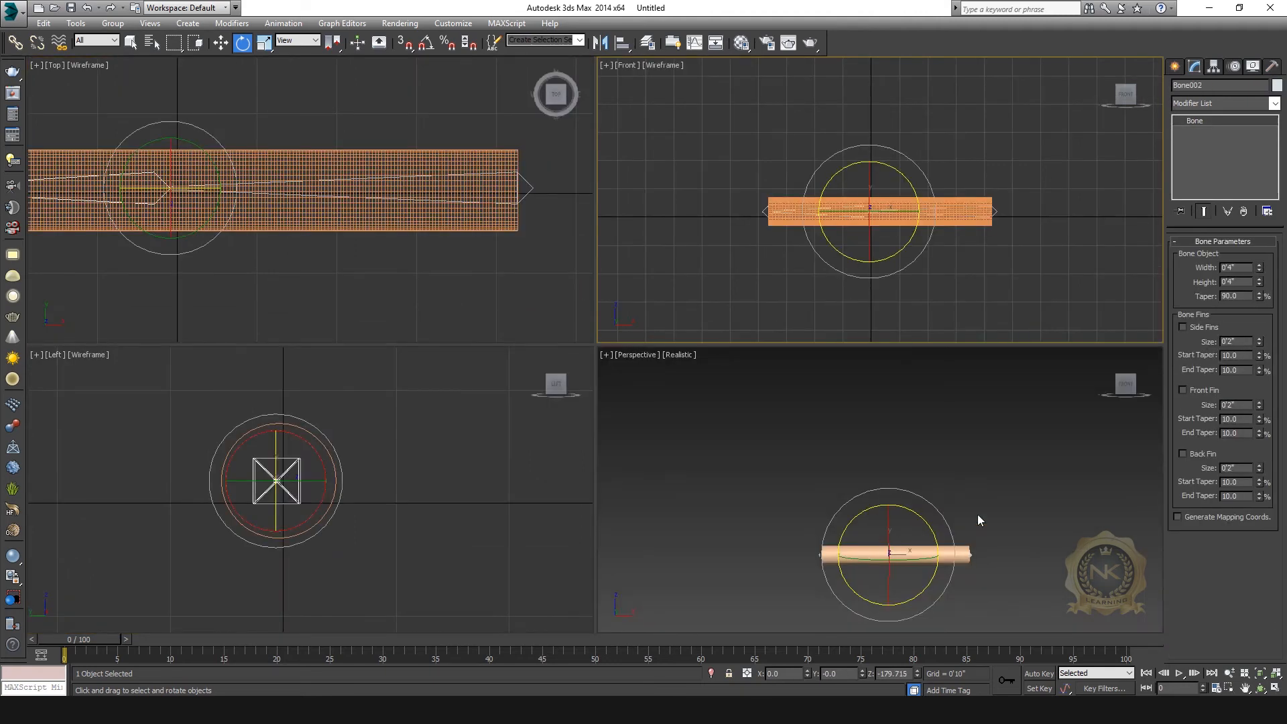
pyautogui.middleClick(977, 514)
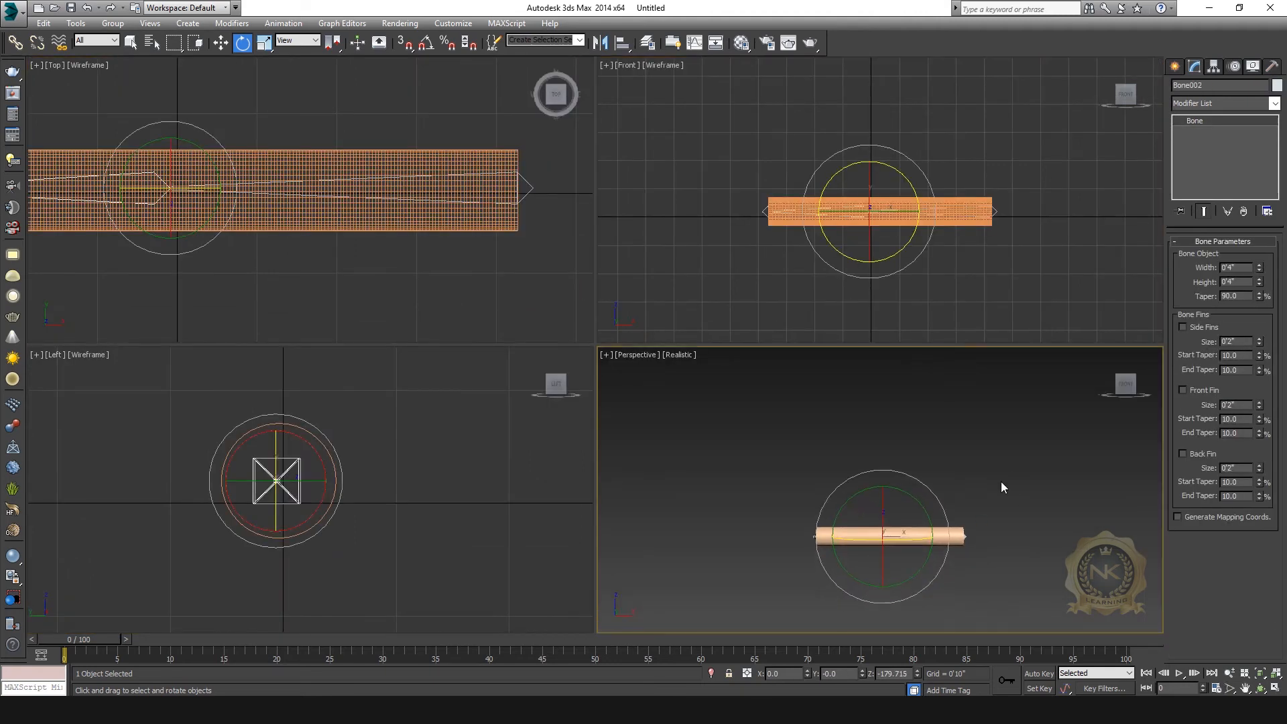
pyautogui.hotkey('alt', 'w')
pyautogui.scroll(3, 782, 403)
pyautogui.moveTo(685, 430); pyautogui.dragTo(764, 378, button='middle')
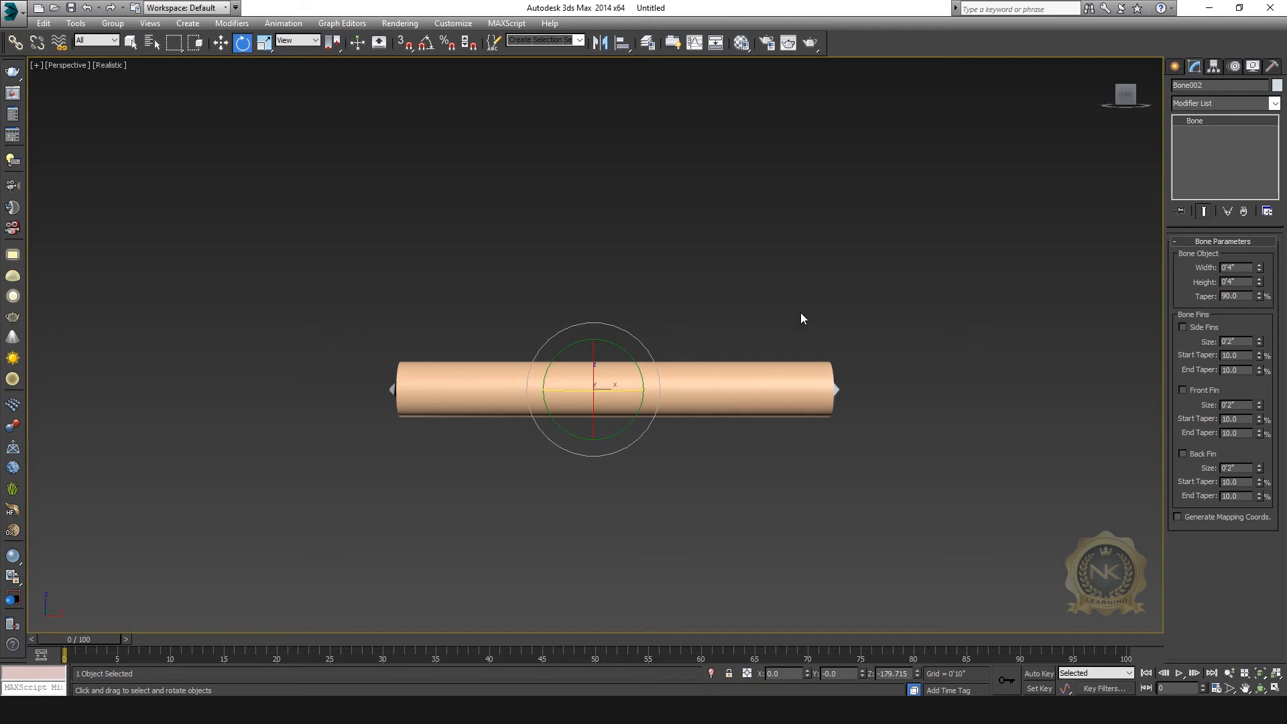
pyautogui.hotkey('alt', 'w')
pyautogui.hotkey('alt', 'w')
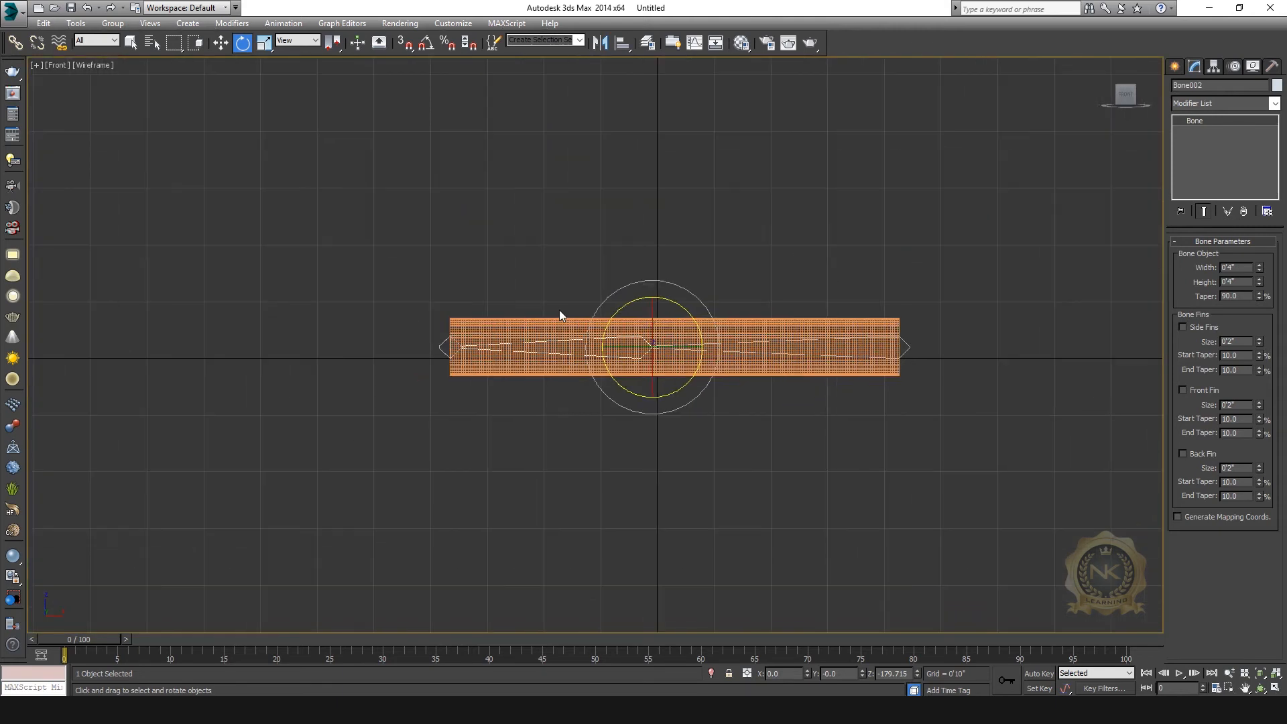
# Reselect the second bone in the front view and return to the full-size perspective view.
pyautogui.scroll(3, 559, 311)
pyautogui.click(649, 284)
pyautogui.moveTo(694, 344); pyautogui.dragTo(678, 254, button='middle')
pyautogui.scroll(4, 666, 280)
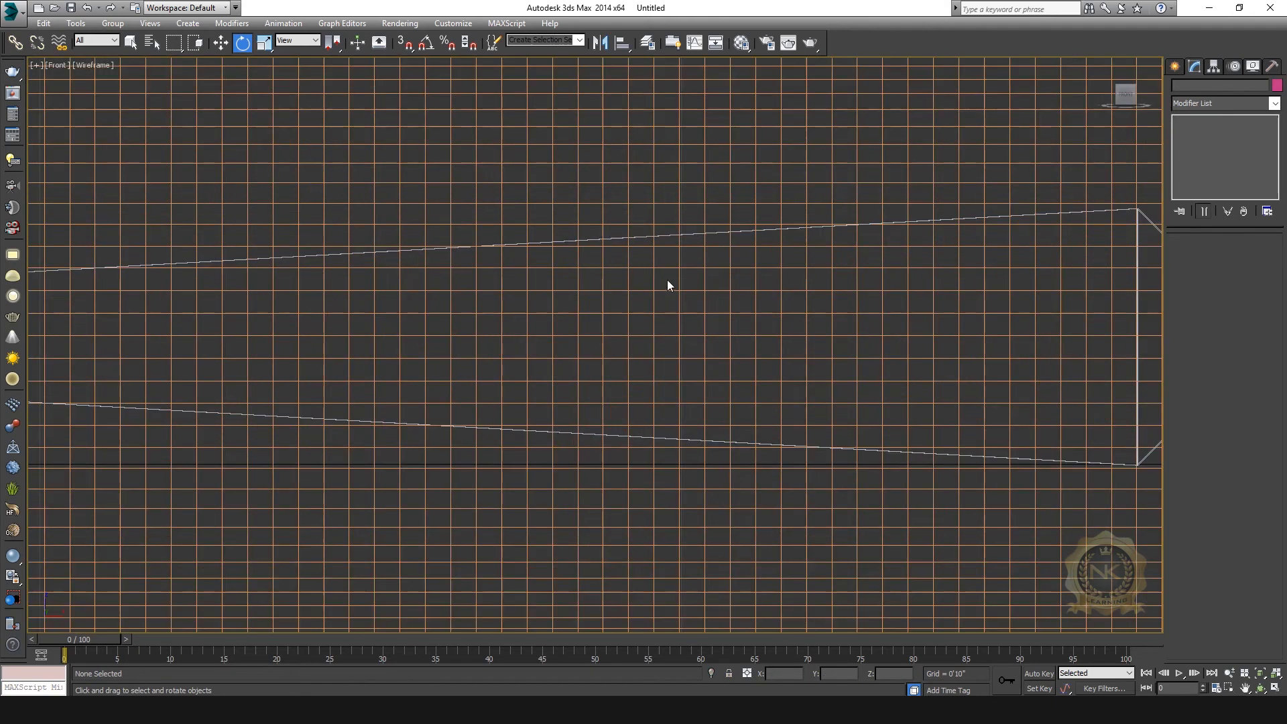
pyautogui.click(694, 236)
pyautogui.hotkey('alt', 'w')
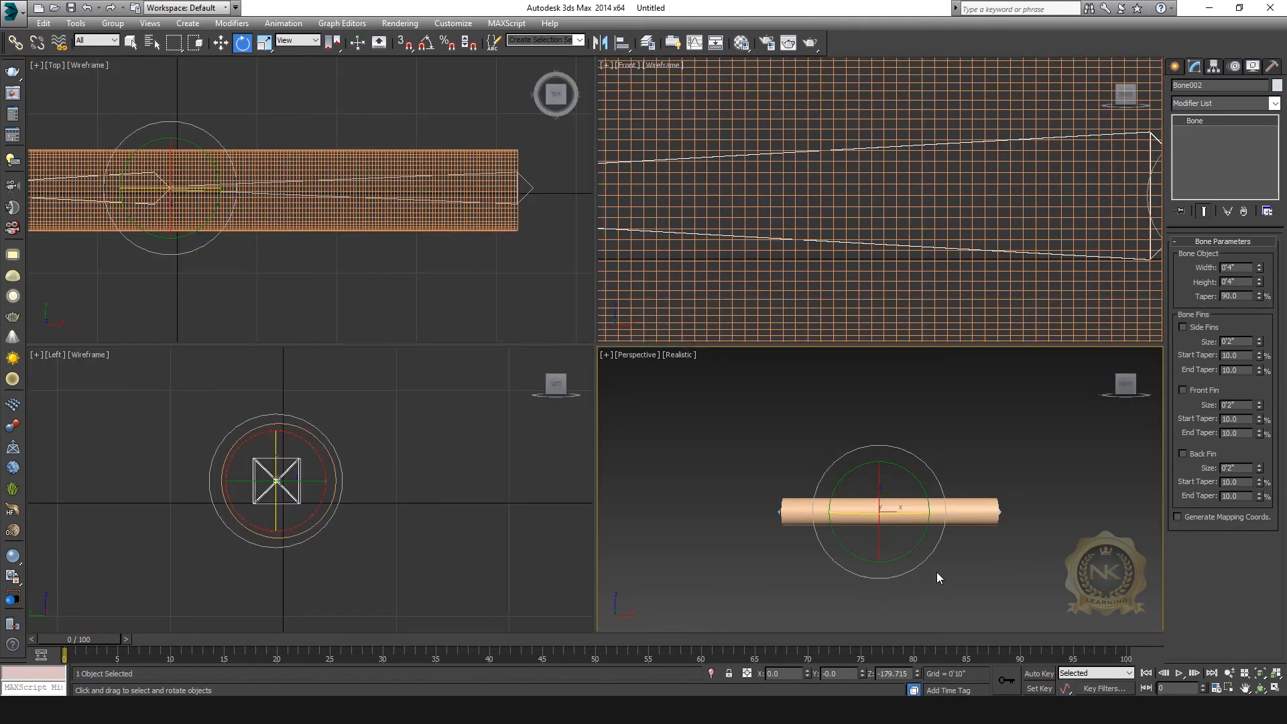
pyautogui.hotkey('alt', 'w')
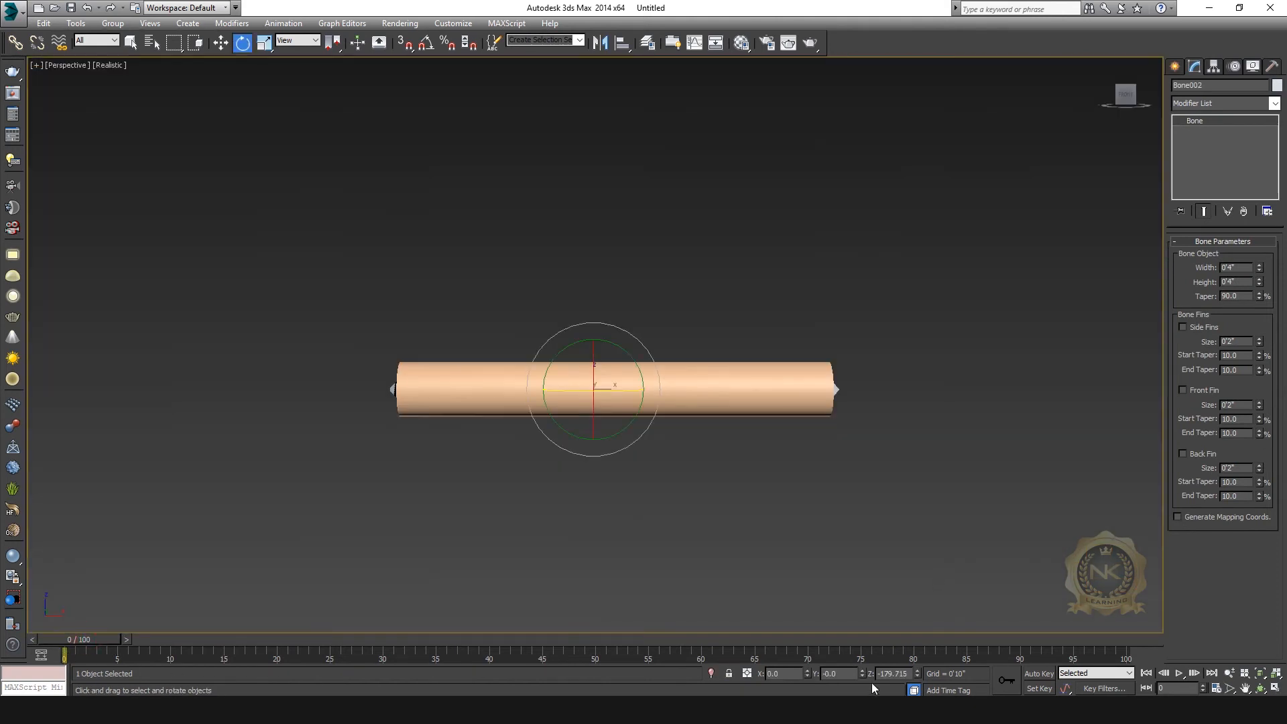
# Turn on Auto Key, set the current frame to 20 and show the selected bone in the full-size front view.
pyautogui.click(1039, 673)
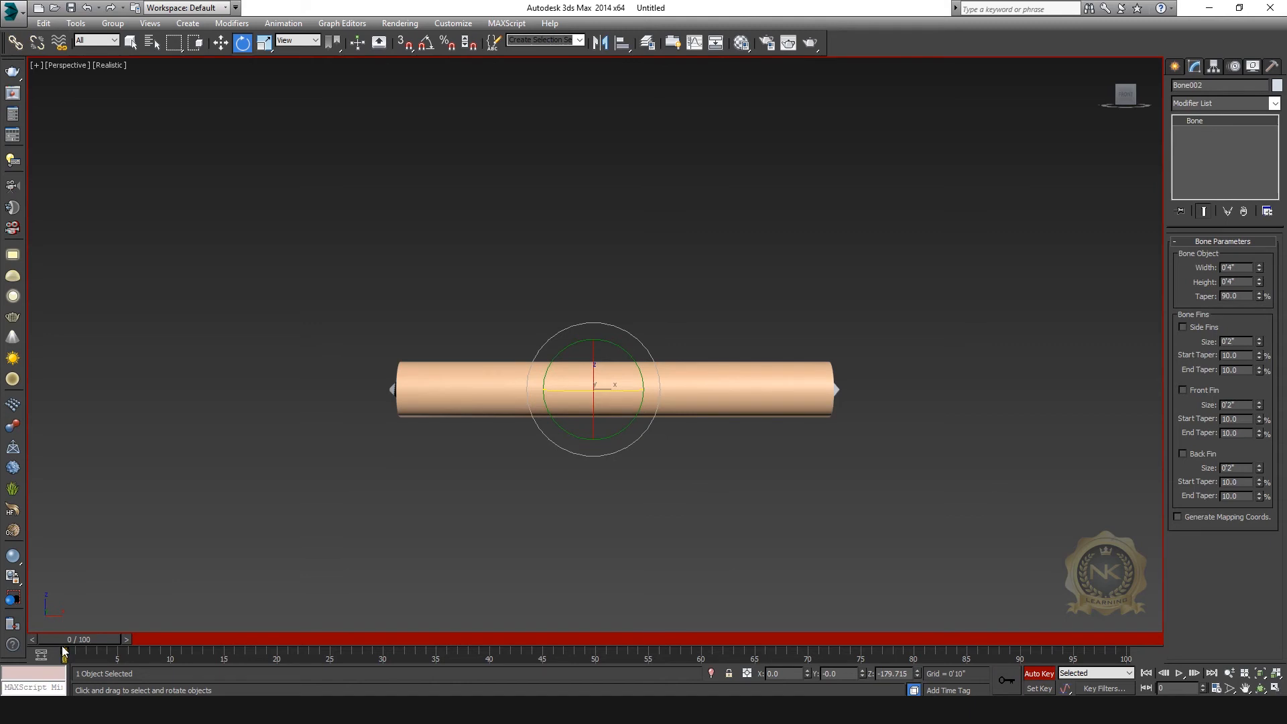
pyautogui.moveTo(75, 641); pyautogui.dragTo(318, 639)
pyautogui.press('e')
pyautogui.moveTo(357, 639); pyautogui.dragTo(307, 642)
pyautogui.hotkey('alt', 'w')
pyautogui.middleClick(810, 267)
pyautogui.hotkey('alt', 'w')
pyautogui.scroll(-8, 745, 295)
pyautogui.scroll(3, 868, 295)
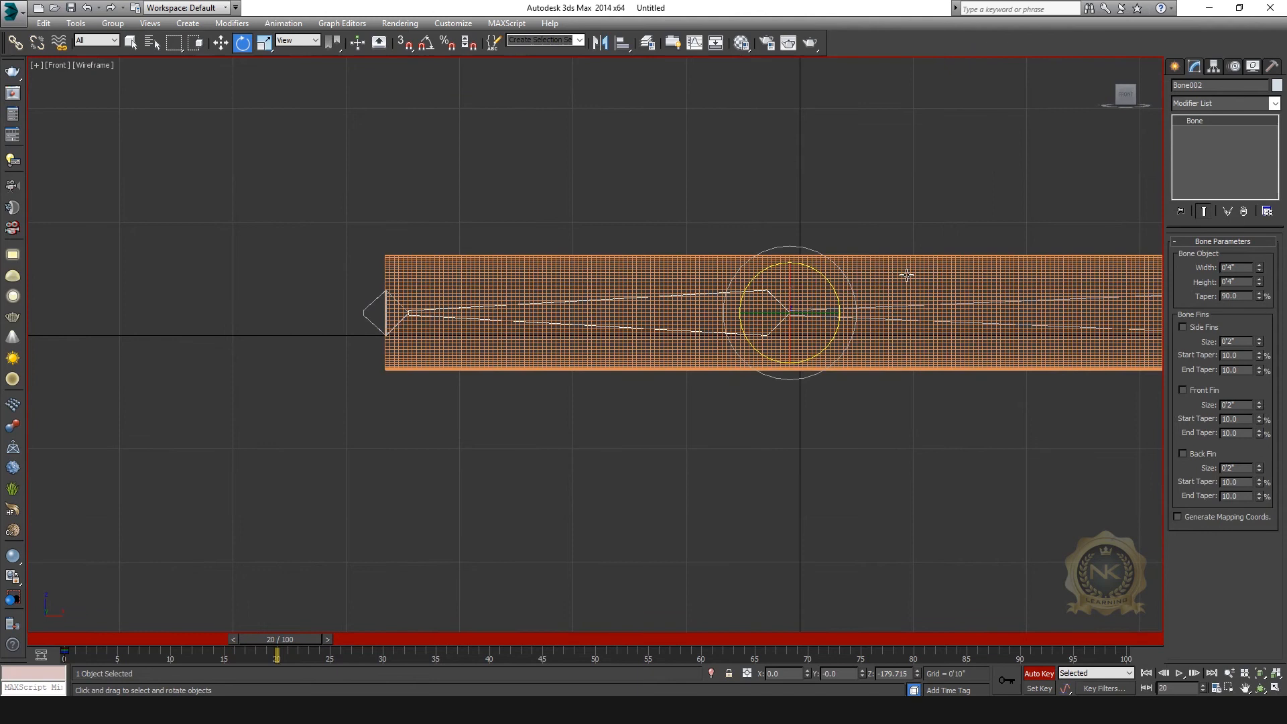
# Try rotating the second bone freehand by about 86 degrees at frame 20.
pyautogui.moveTo(843, 276); pyautogui.dragTo(804, 439)
pyautogui.moveTo(804, 439); pyautogui.dragTo(659, 528, button='middle')
pyautogui.scroll(-2, 660, 528)
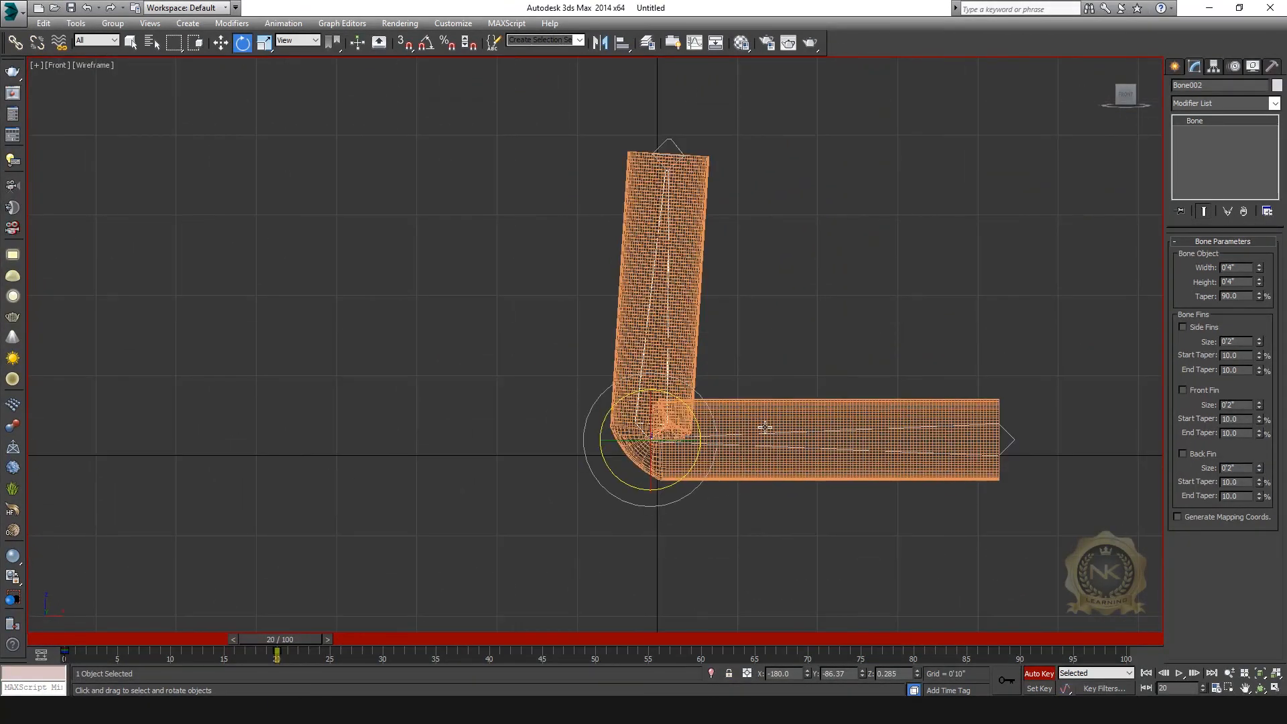
pyautogui.hotkey('ctrl', 'z')
# Set the second bone's absolute world Y rotation to -70 at frame 20 with Rotate Transform Type-In.
pyautogui.rightClick(239, 44)
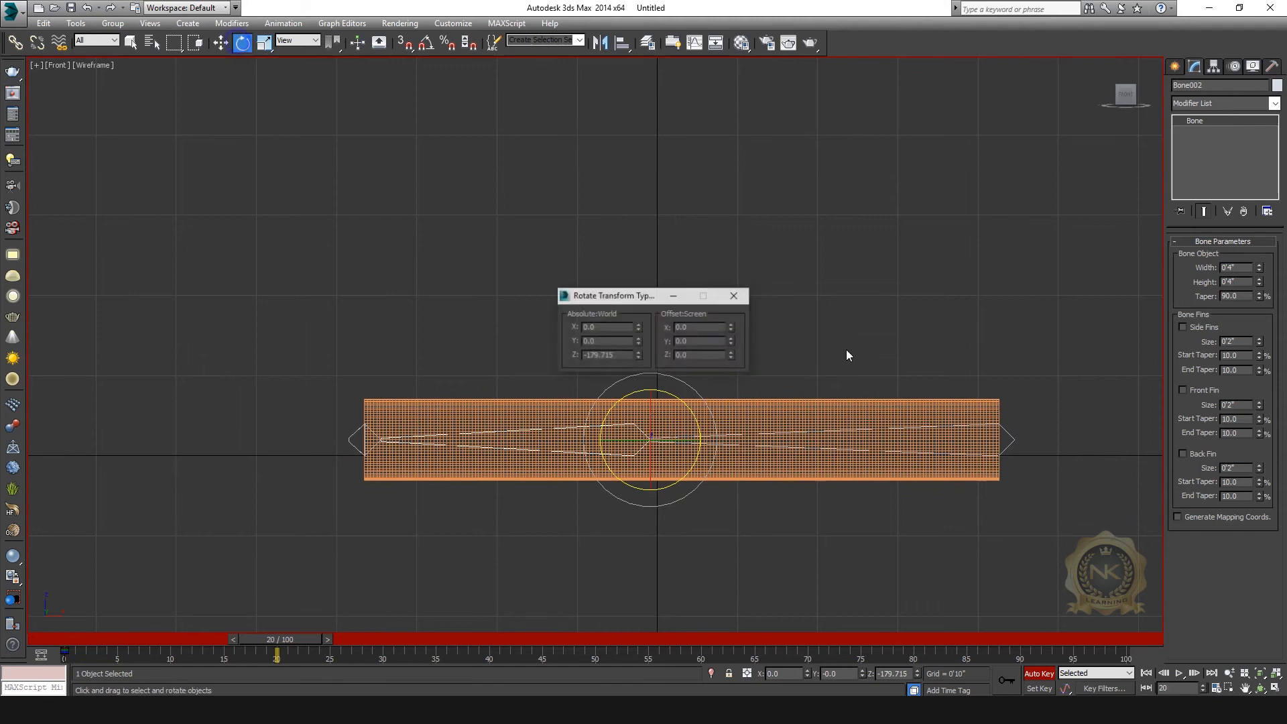
pyautogui.moveTo(712, 412); pyautogui.dragTo(771, 498)
pyautogui.rightClick(771, 498)
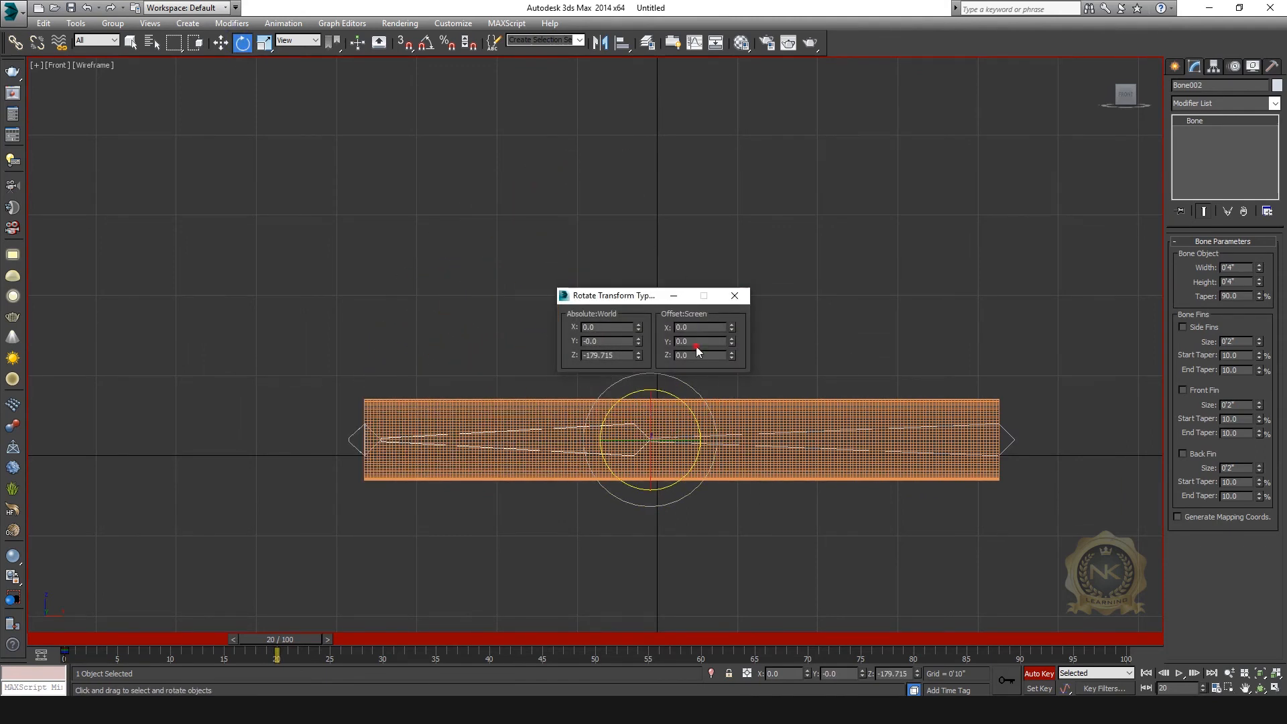
pyautogui.moveTo(730, 340); pyautogui.dragTo(731, 334)
pyautogui.rightClick(731, 336)
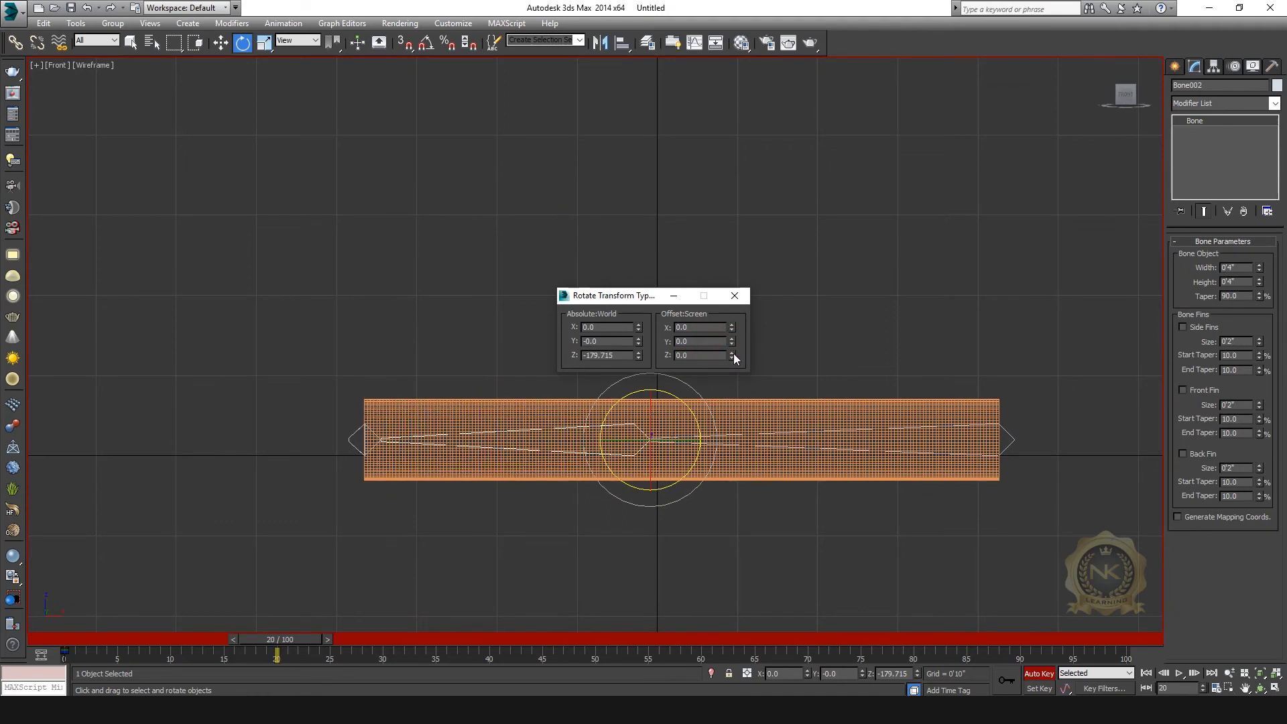
pyautogui.moveTo(731, 331); pyautogui.dragTo(732, 319)
pyautogui.rightClick(731, 319)
pyautogui.moveTo(639, 340); pyautogui.dragTo(618, 365)
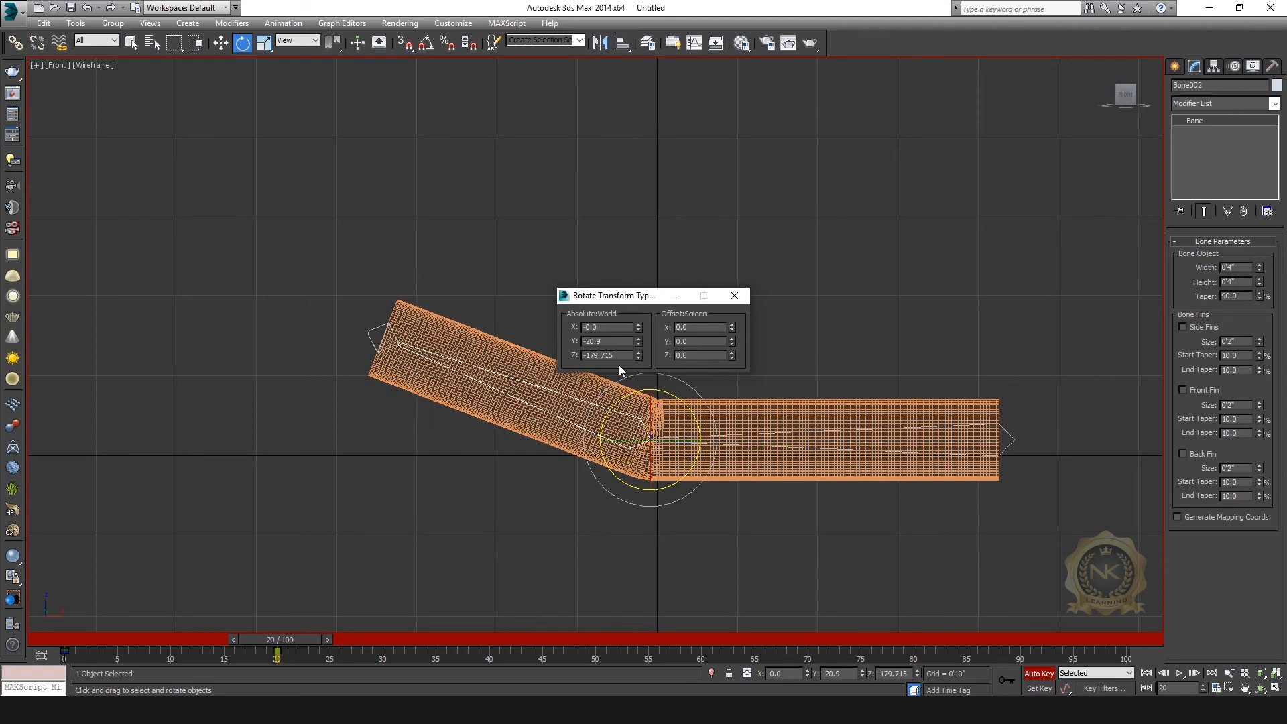
pyautogui.write('-70')
pyautogui.press('Return')
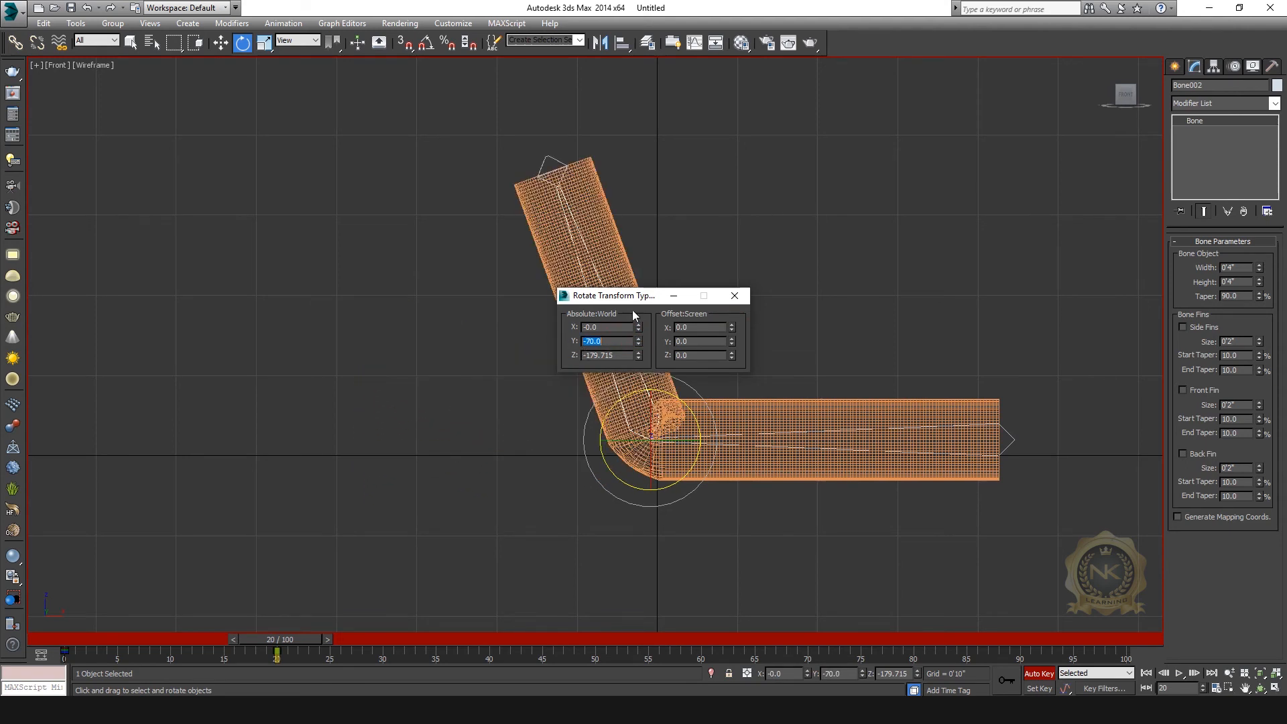
pyautogui.click(735, 297)
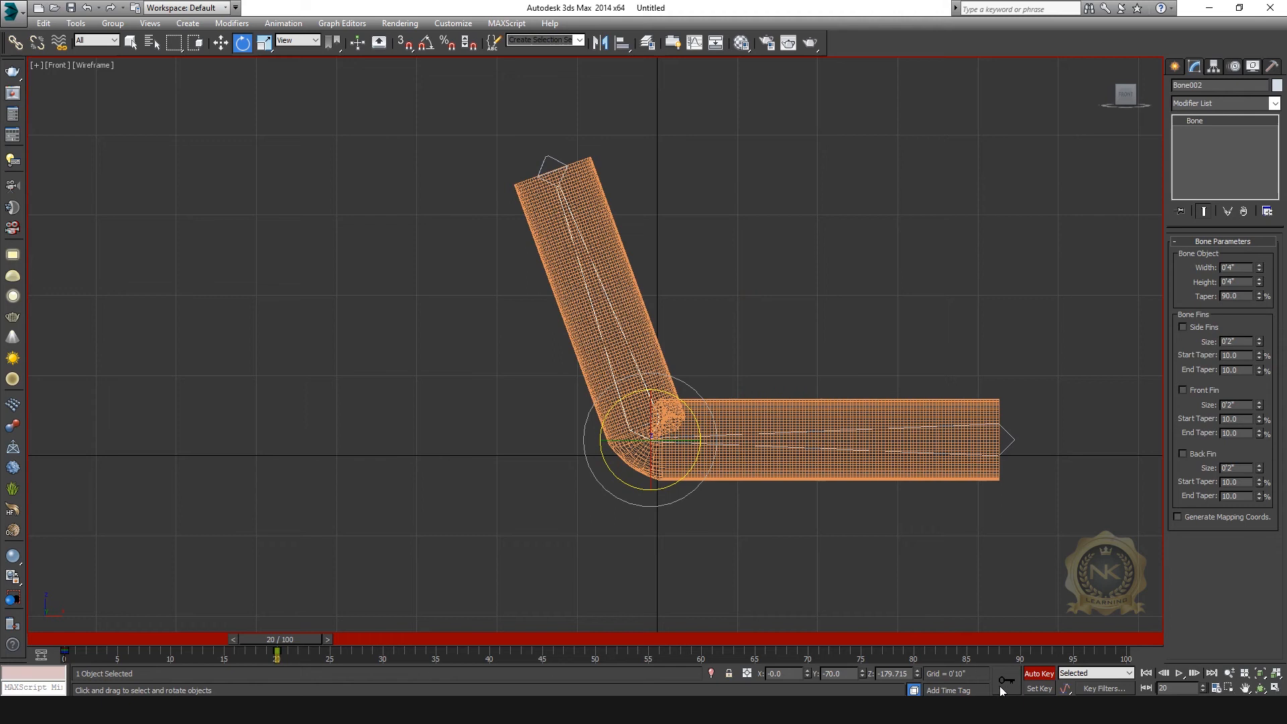
# Go to frame 40 and set the second bone's absolute world Y rotation to 0.
pyautogui.moveTo(294, 638); pyautogui.dragTo(504, 654)
pyautogui.press('e')
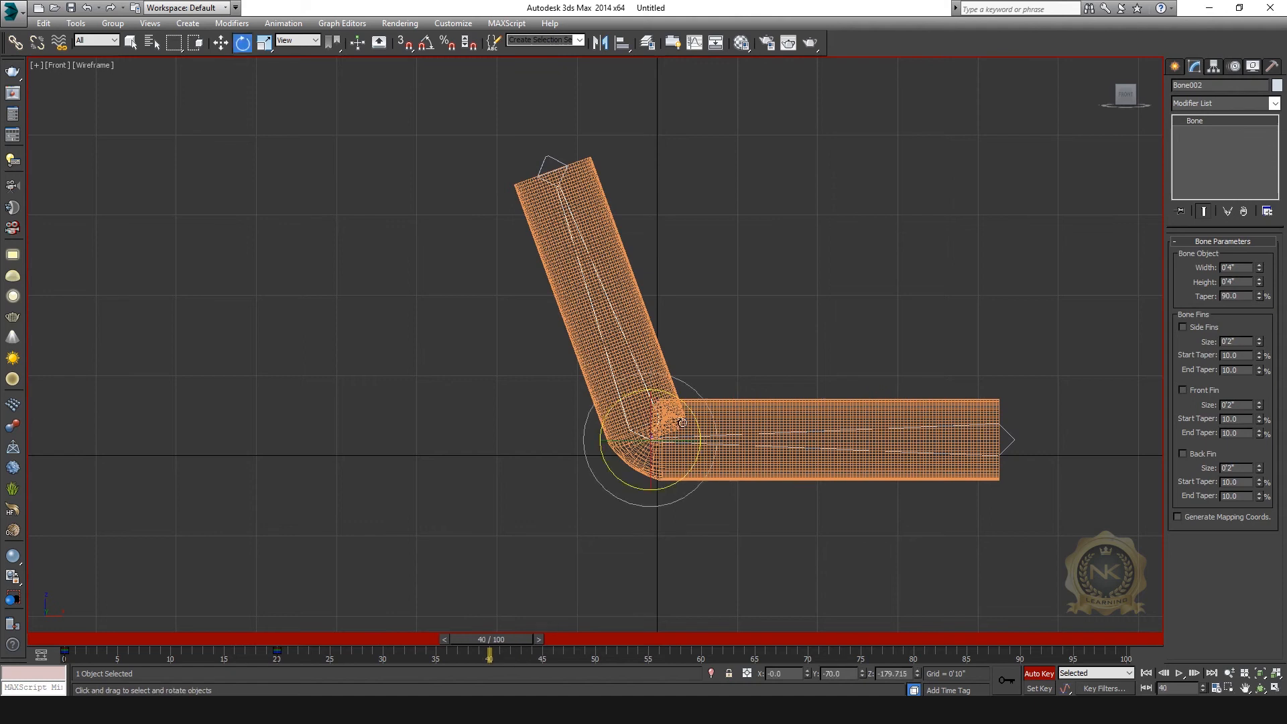
pyautogui.rightClick(243, 44)
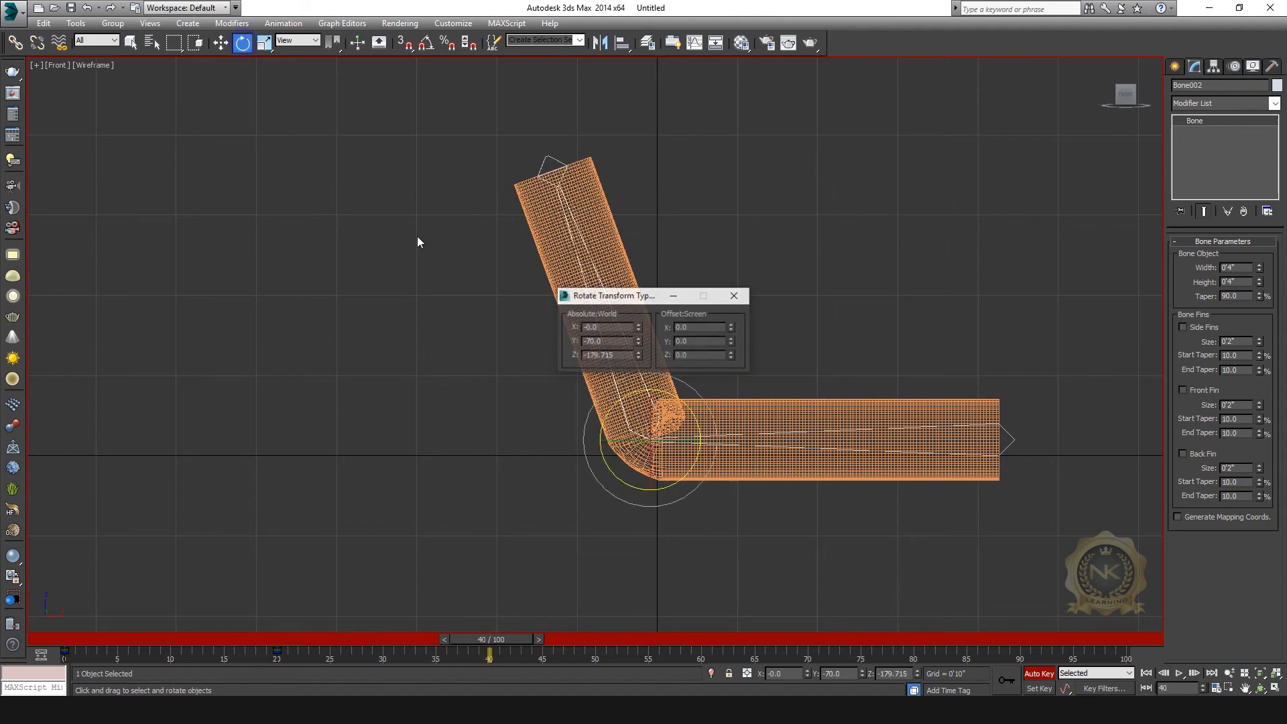
pyautogui.write('0')
pyautogui.press('Return')
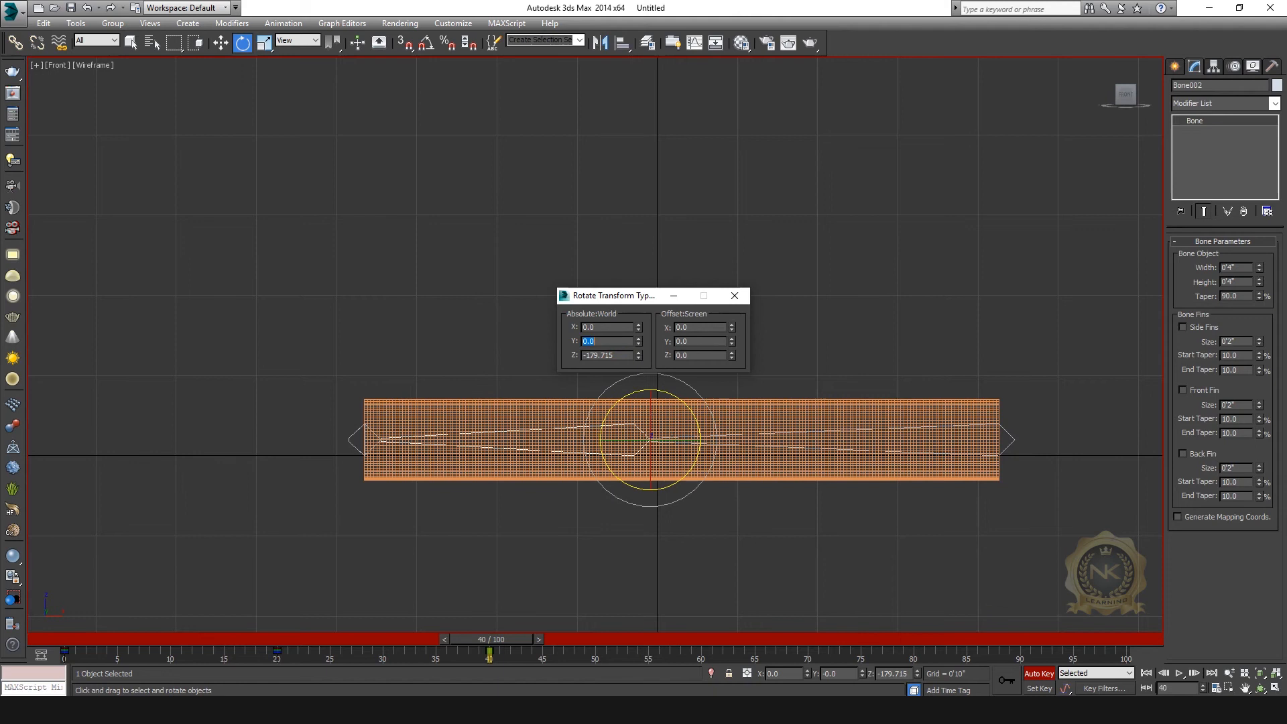
# Go to frame 60, set the second bone's absolute world Y rotation to -70 and set a key.
pyautogui.moveTo(508, 644); pyautogui.dragTo(574, 639)
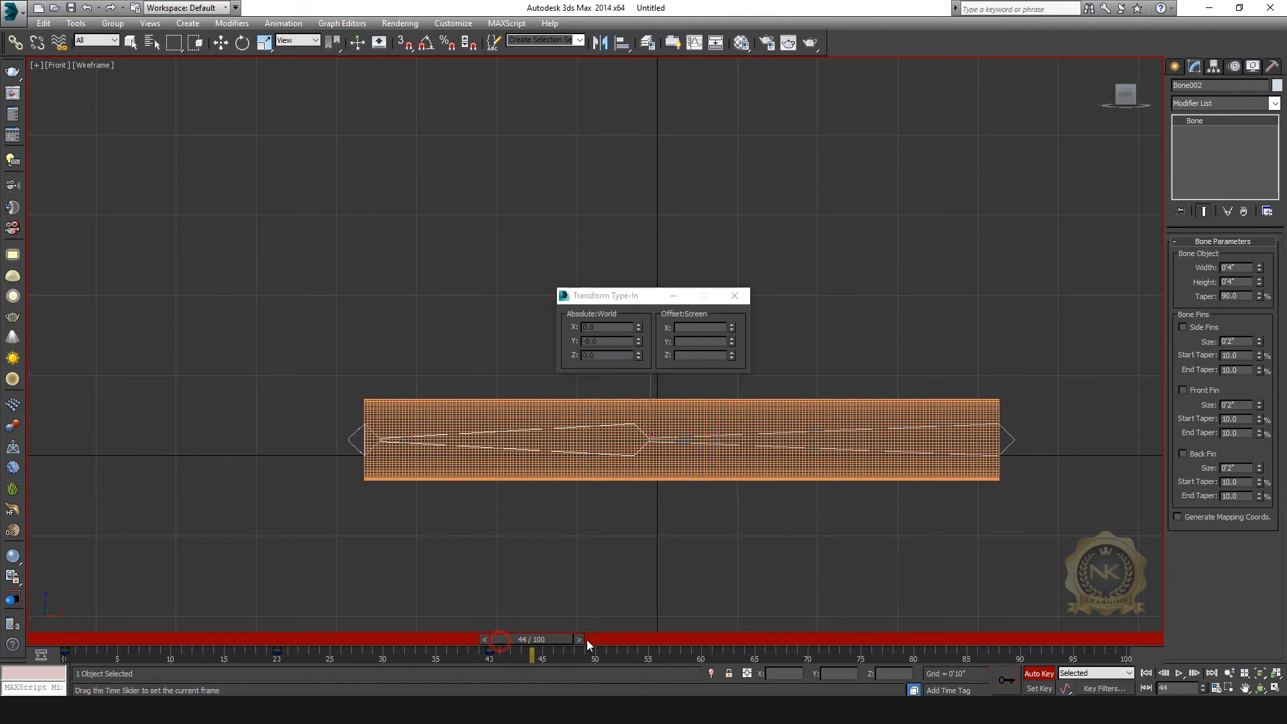
pyautogui.moveTo(689, 642); pyautogui.dragTo(708, 642)
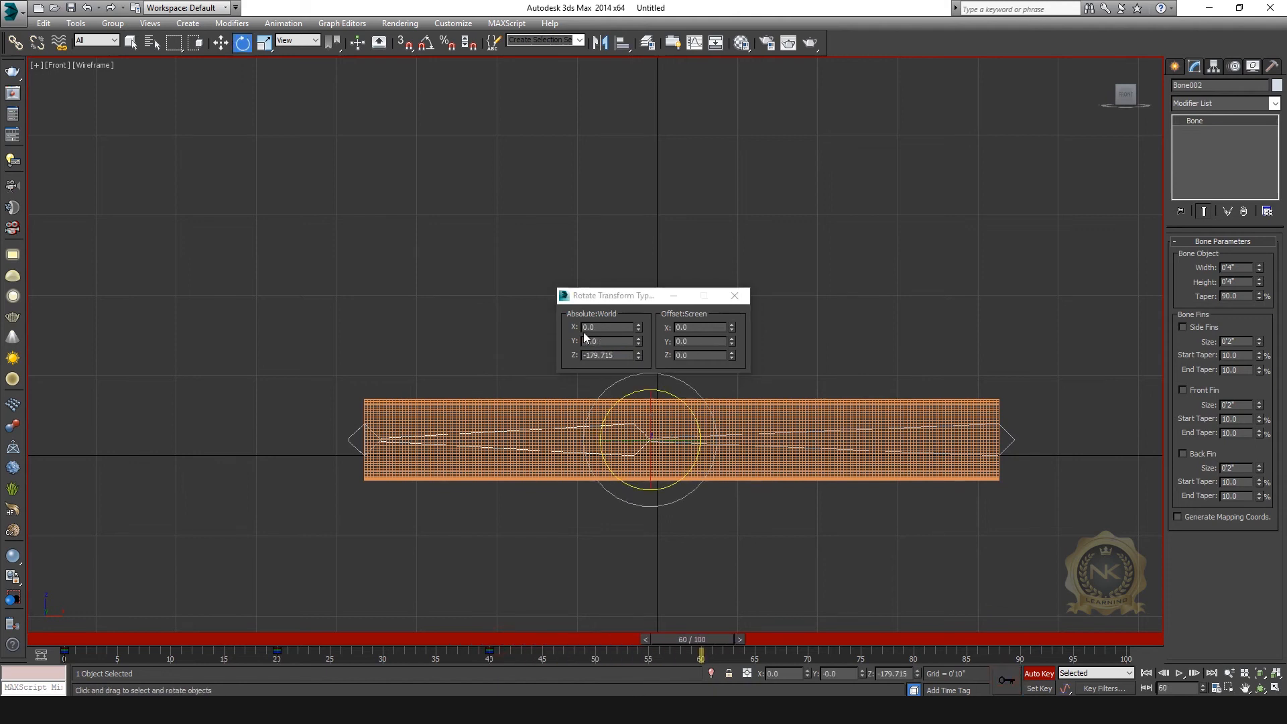
pyautogui.click(611, 342)
pyautogui.write('-70')
pyautogui.press('Return')
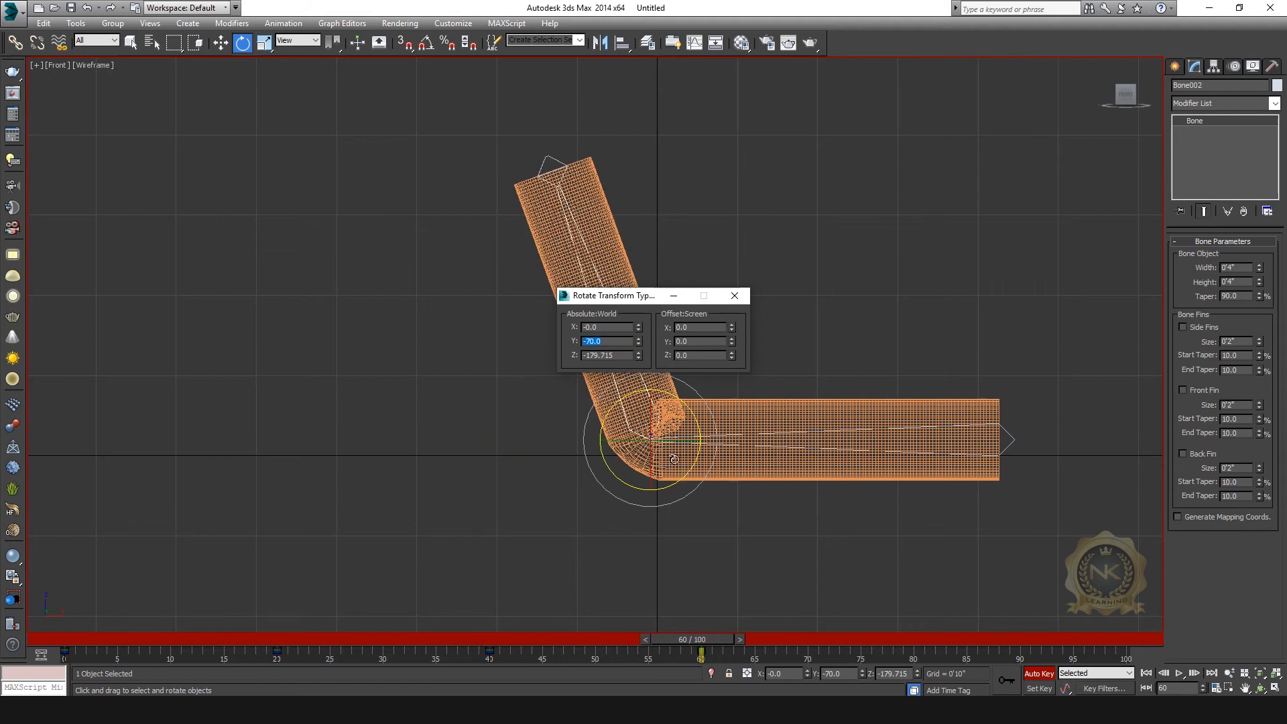
pyautogui.click(1006, 681)
# Go to frame 80, set the second bone's absolute world Y rotation to 0 and set a key.
pyautogui.moveTo(741, 641); pyautogui.dragTo(899, 645)
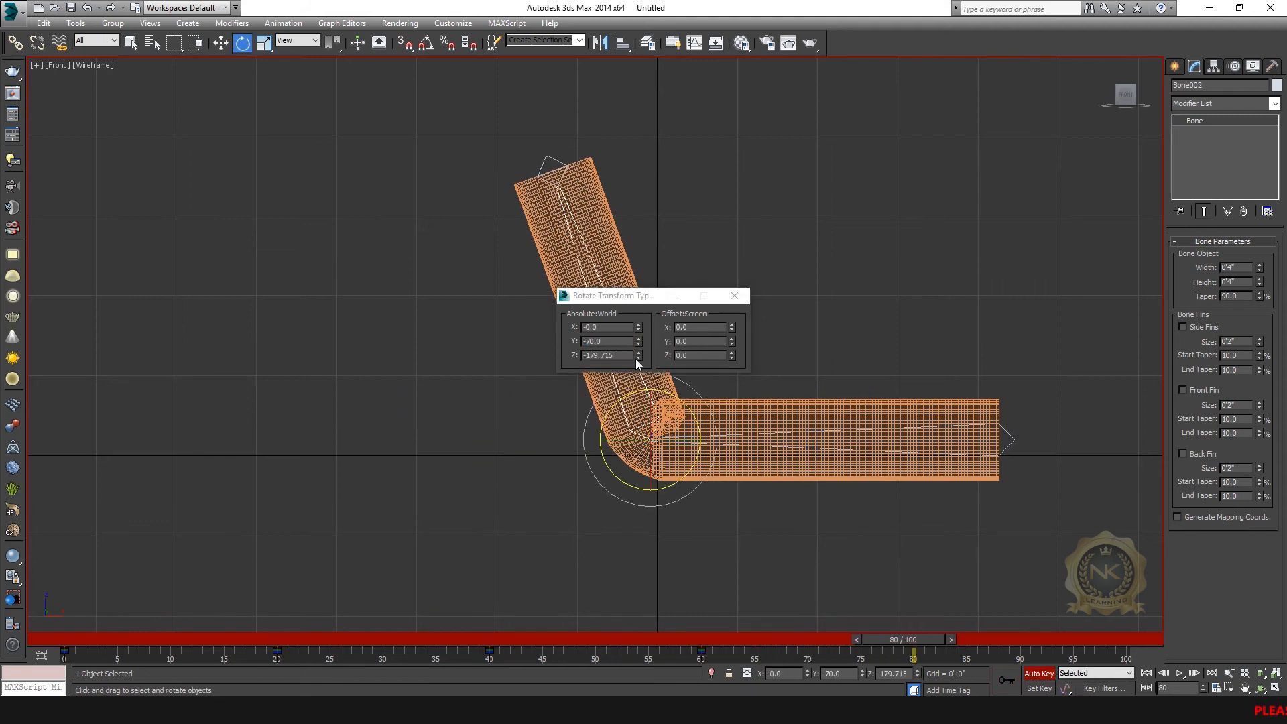
pyautogui.doubleClick(613, 342)
pyautogui.write('0')
pyautogui.press('Return')
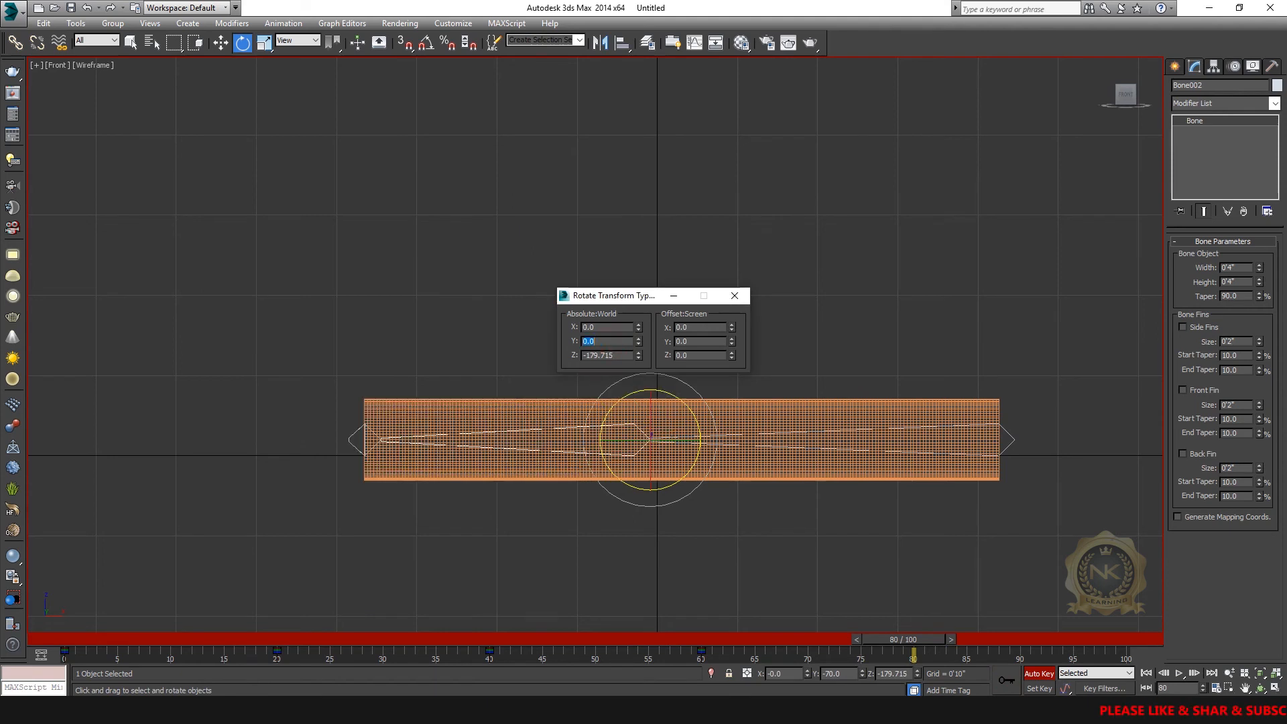
pyautogui.click(1010, 680)
# Go to frame 100, set the second bone's absolute world Y rotation to -70 and close the rotation dialog.
pyautogui.moveTo(916, 635); pyautogui.dragTo(1139, 633)
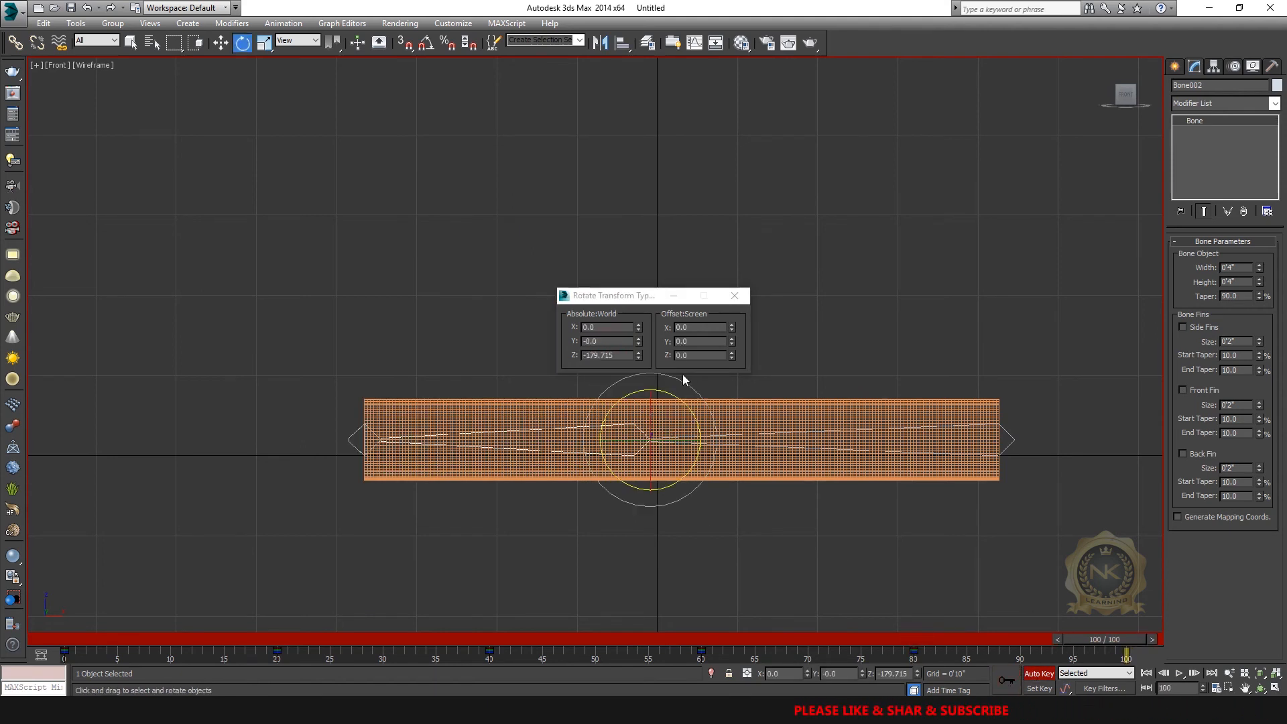
pyautogui.doubleClick(606, 341)
pyautogui.write('-70')
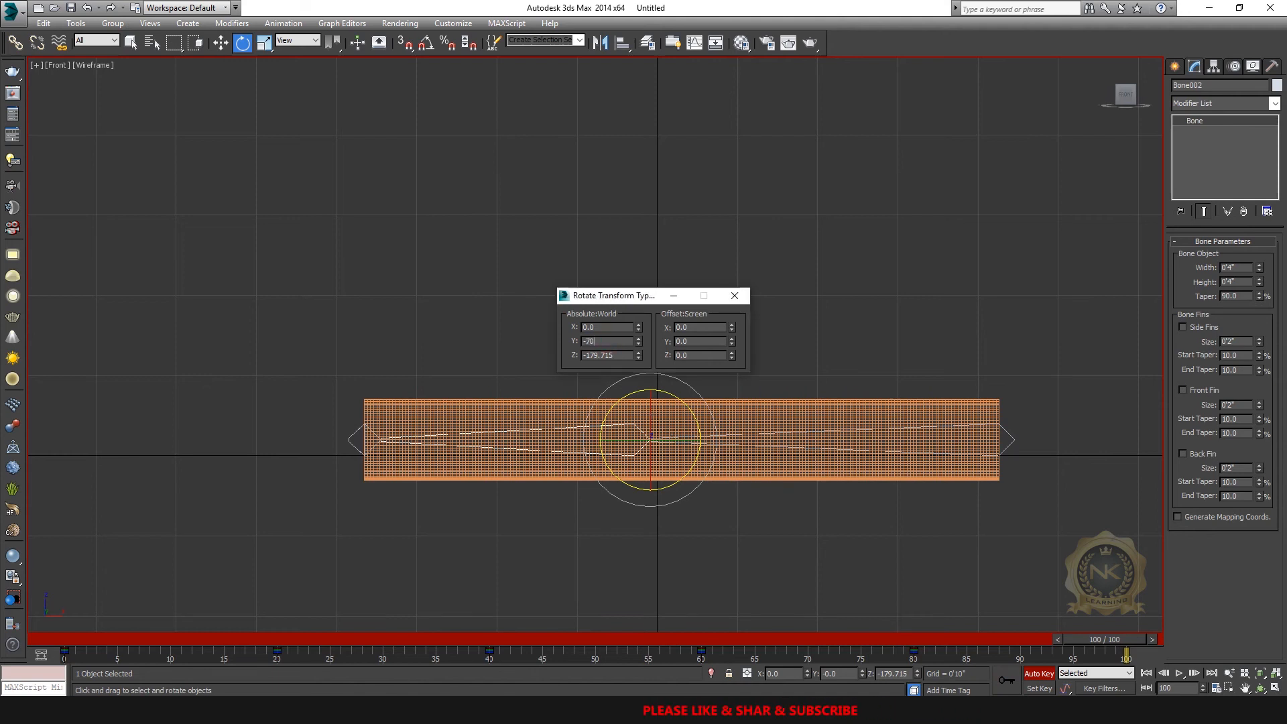
pyautogui.press('Return')
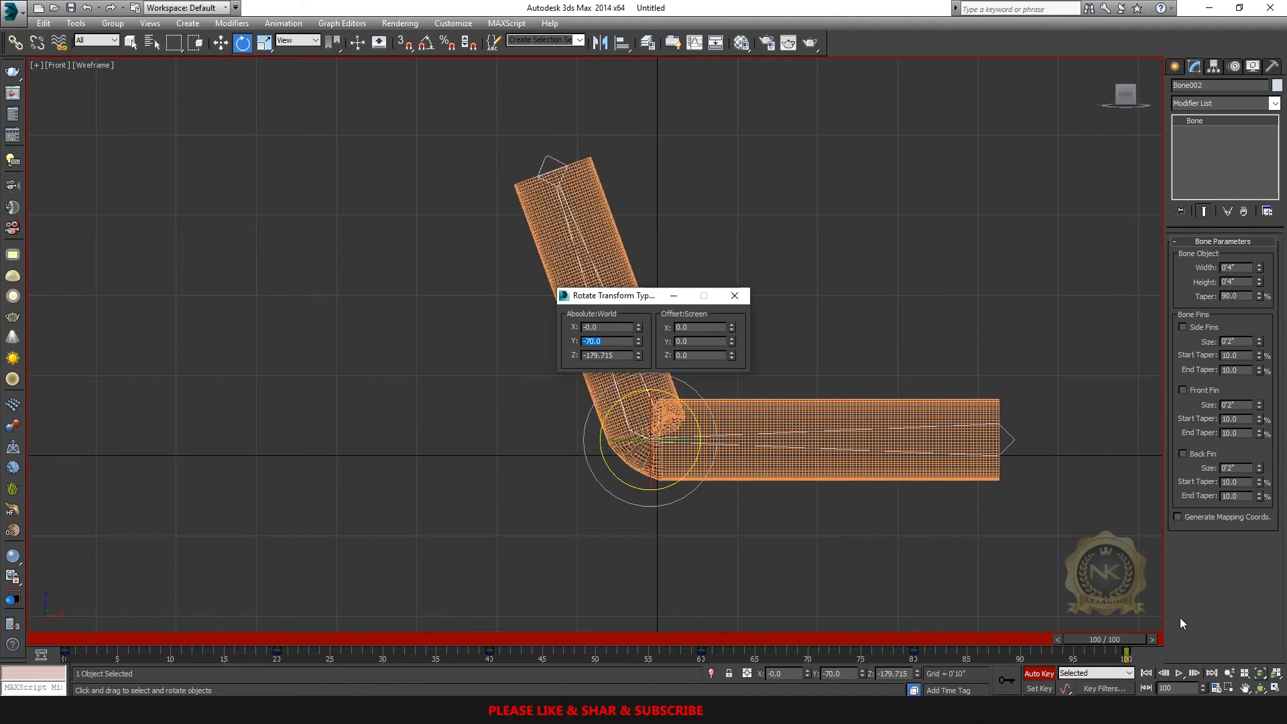
pyautogui.click(734, 296)
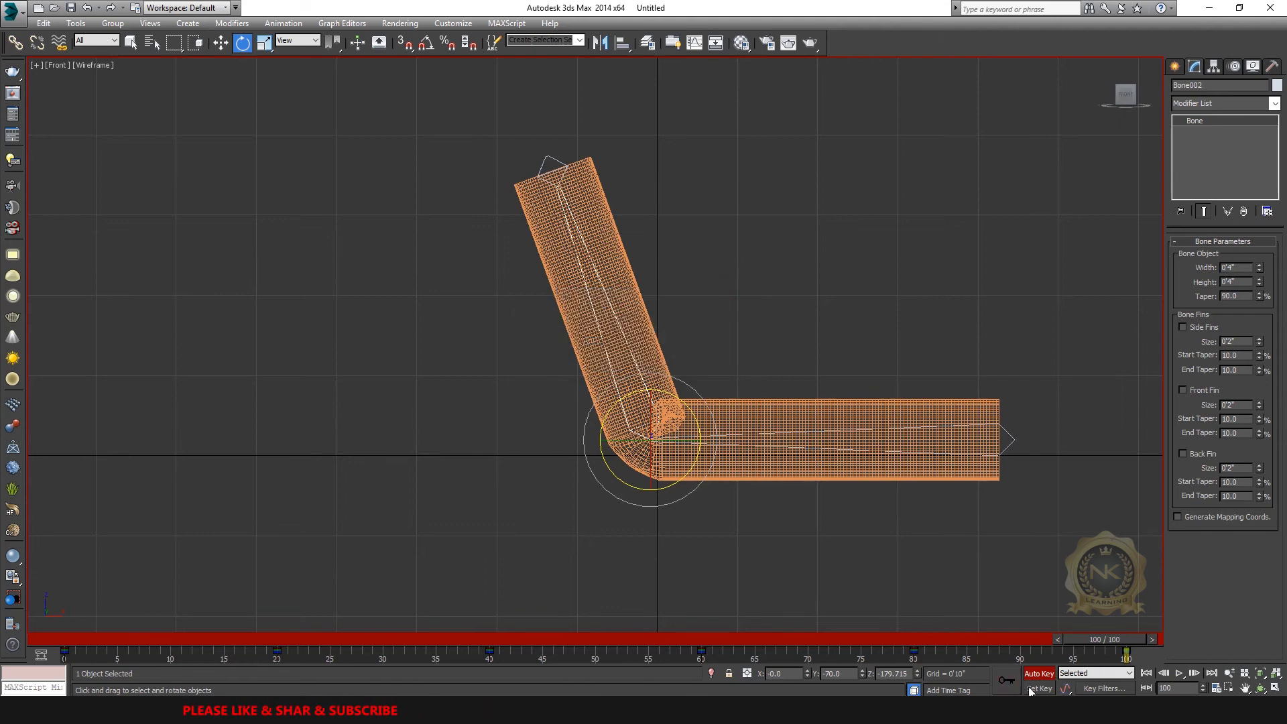
# Maximize the perspective view, turn off Auto Key and return to frame 0.
pyautogui.hotkey('alt', 'w')
pyautogui.hotkey('alt', 'w')
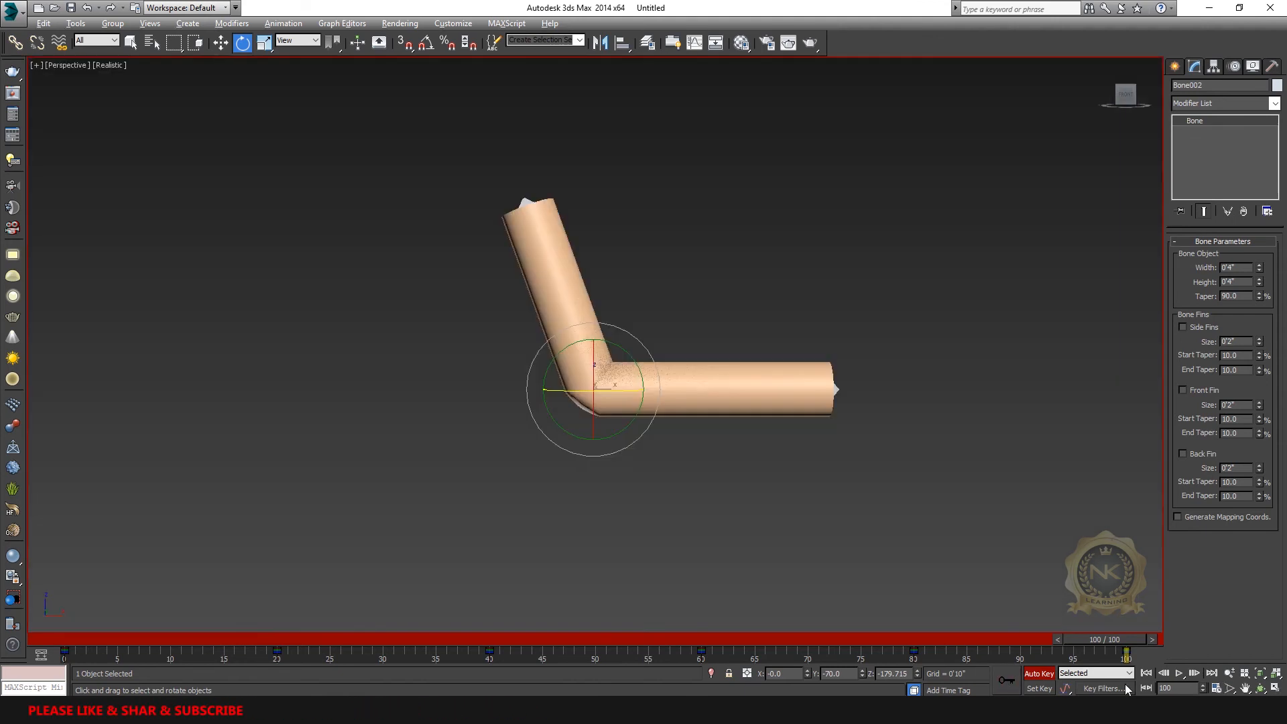
pyautogui.click(1038, 673)
pyautogui.moveTo(1116, 638); pyautogui.dragTo(0, 558)
pyautogui.press('e')
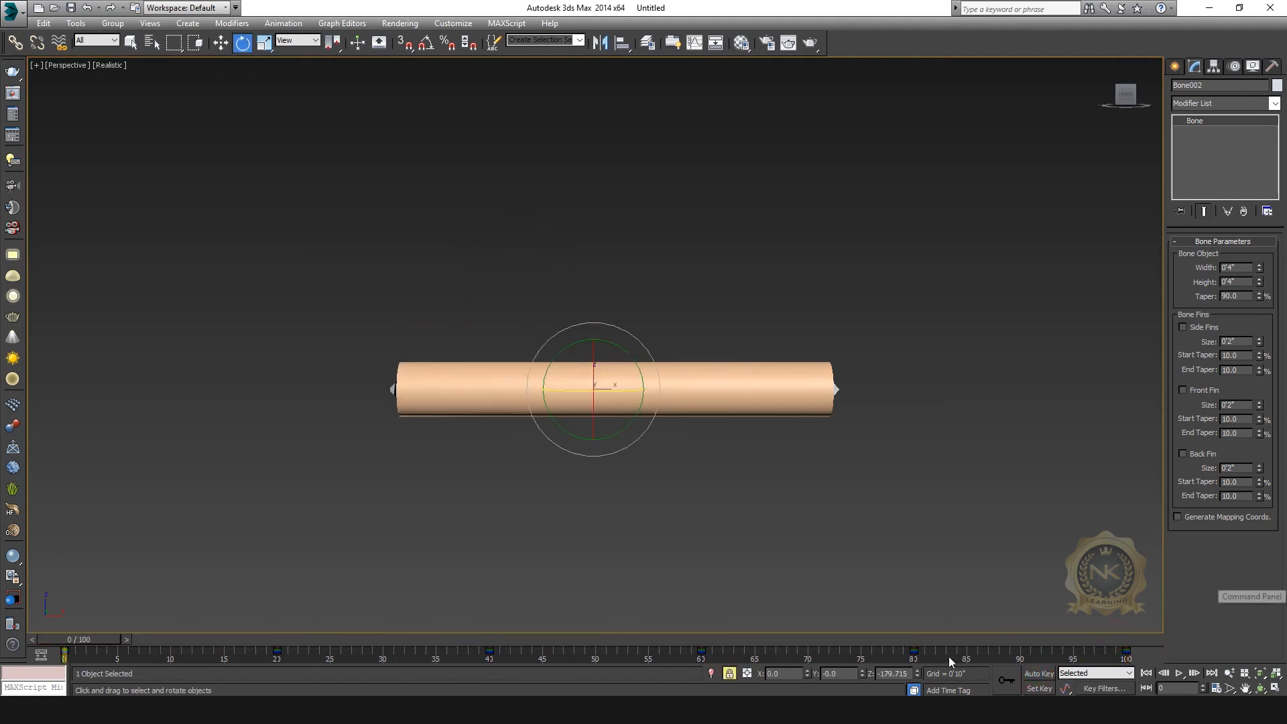
# Play the cylinder's bending animation in the perspective view, stop it and return to frame 0.
pyautogui.click(1178, 673)
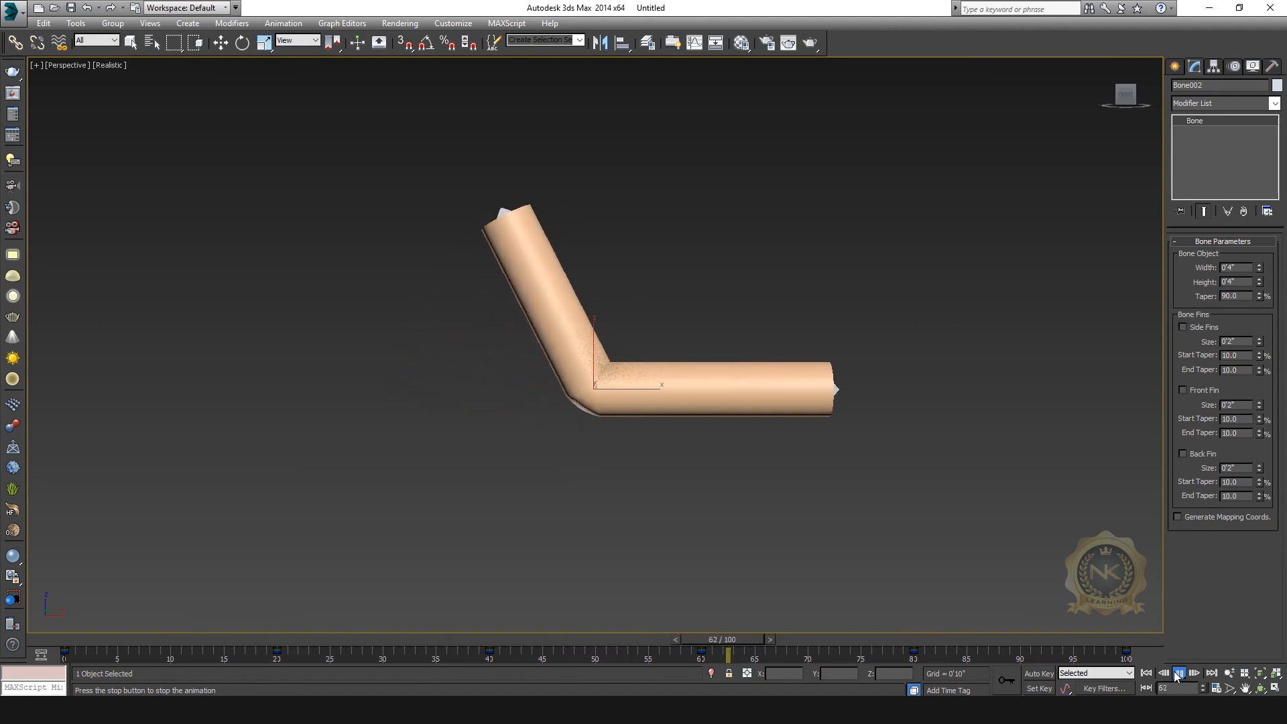
pyautogui.click(1178, 673)
pyautogui.press('e')
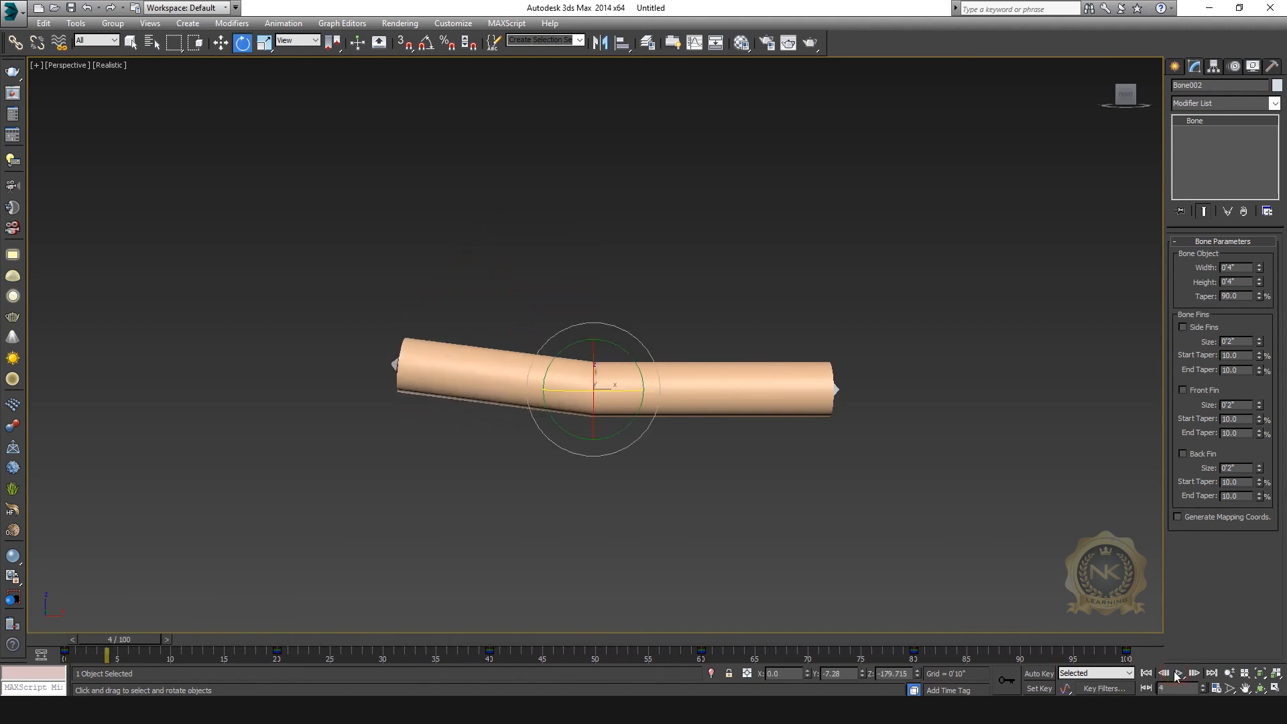
pyautogui.moveTo(121, 638); pyautogui.dragTo(40, 651)
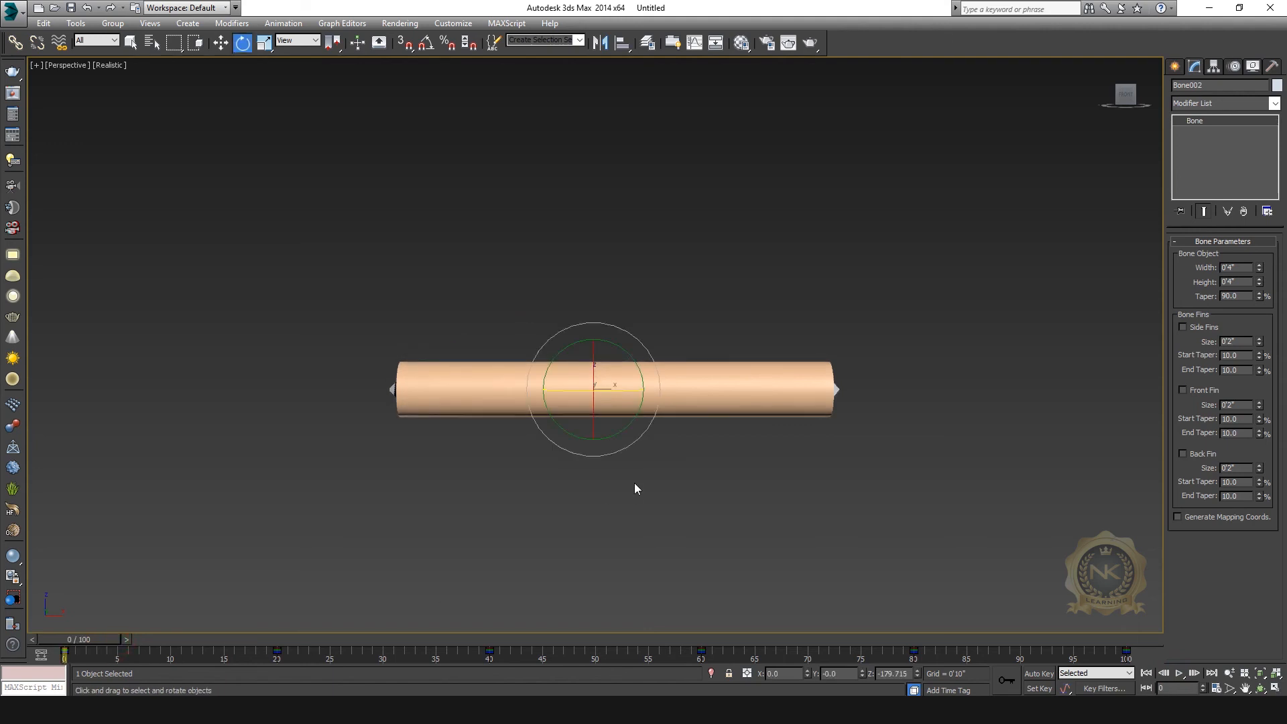
# Select the first bone in the front view, then maximize the perspective view and turn on Auto Key.
pyautogui.hotkey('alt', 'w')
pyautogui.hotkey('alt', 'w')
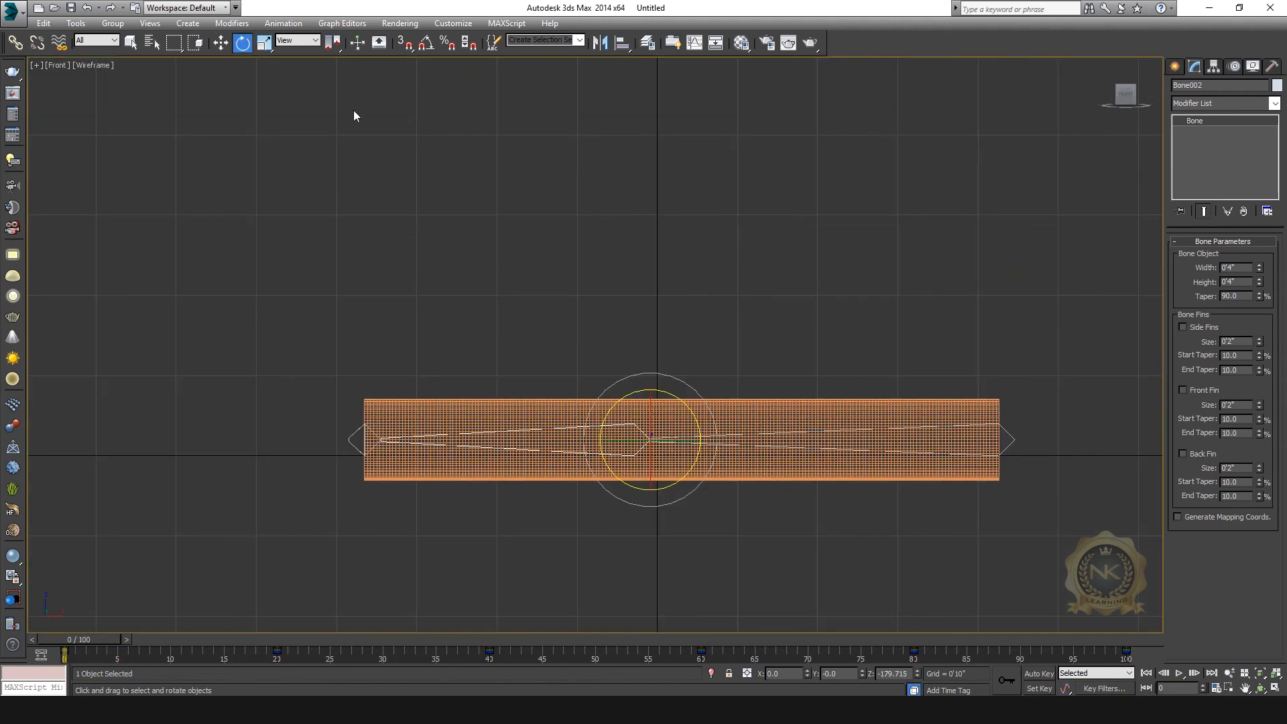
pyautogui.click(224, 48)
pyautogui.moveTo(717, 267); pyautogui.dragTo(570, 224, button='middle')
pyautogui.click(1032, 456)
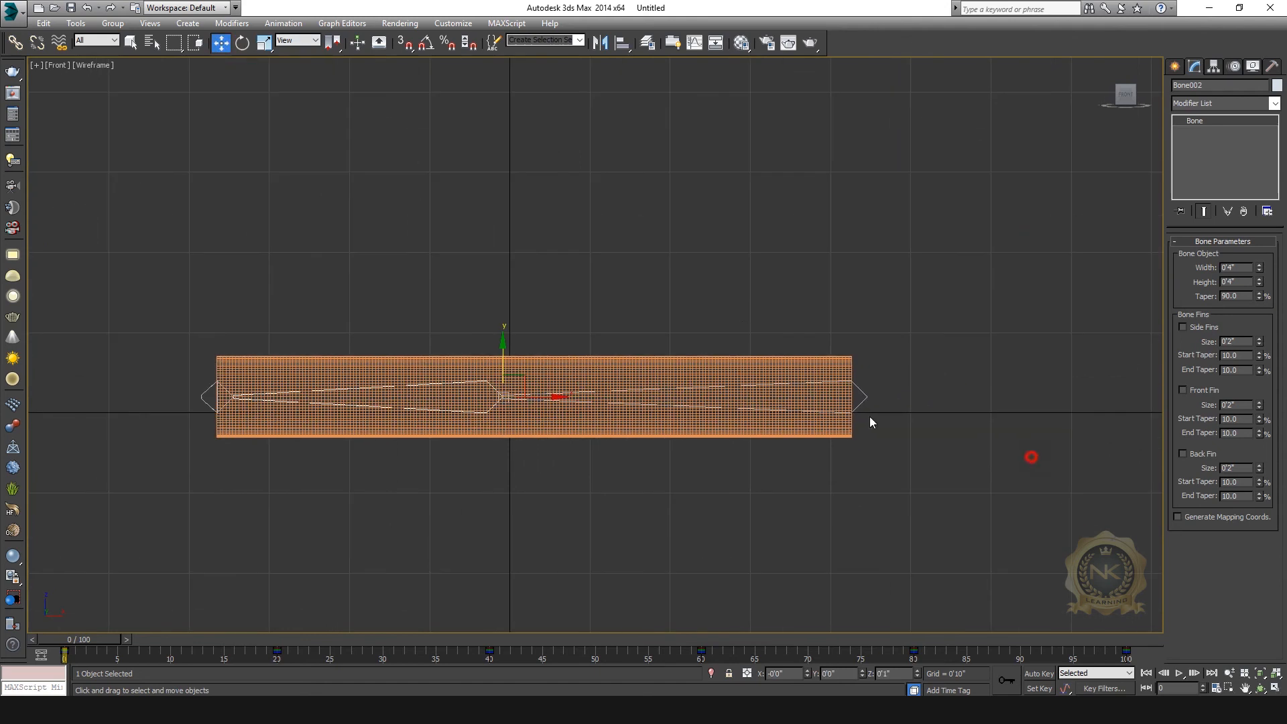
pyautogui.click(866, 398)
pyautogui.hotkey('alt', 'w')
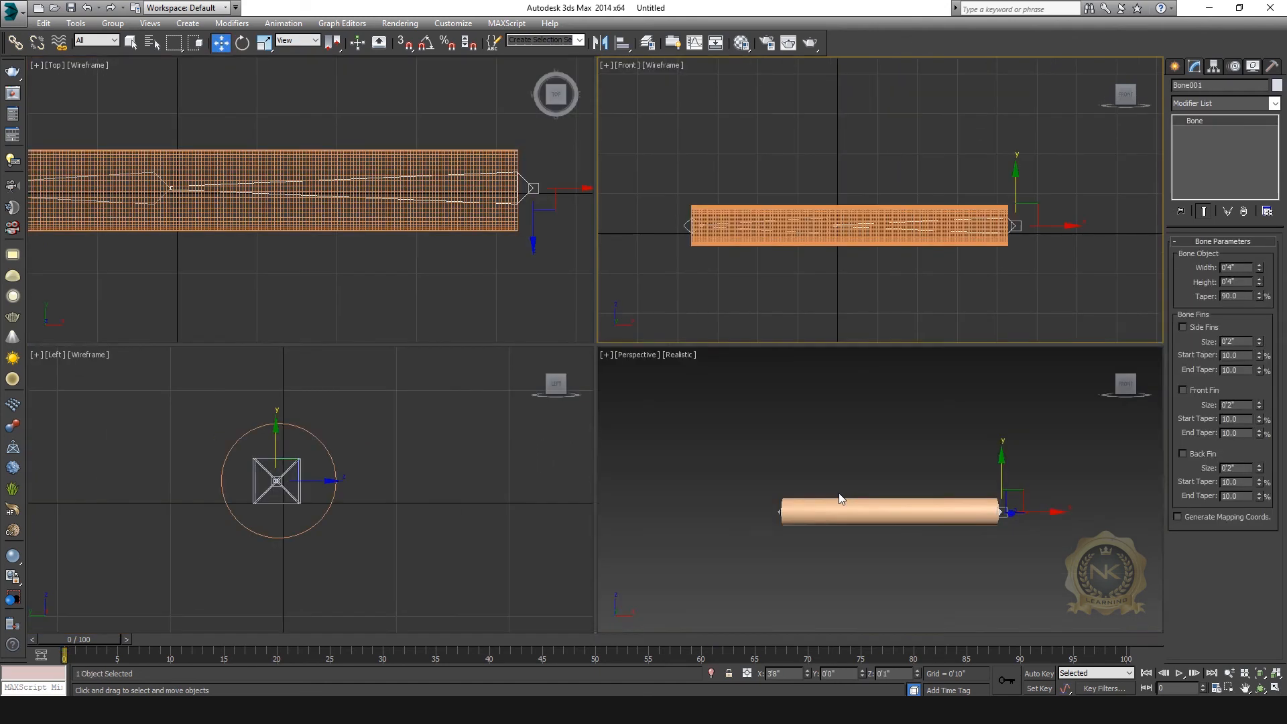
pyautogui.hotkey('alt', 'w')
pyautogui.click(1034, 676)
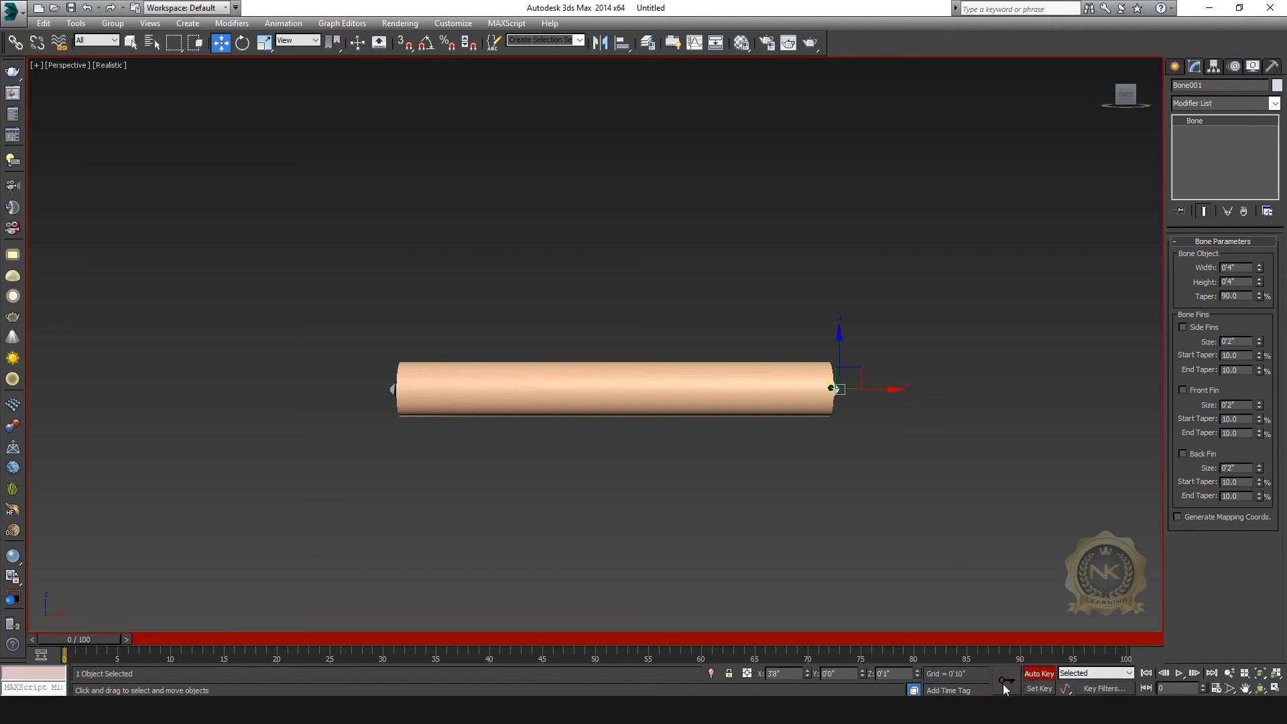
# Go to frame 100 and rotate the first bone about 180 degrees around Z in the top view.
pyautogui.moveTo(89, 641); pyautogui.dragTo(1148, 571)
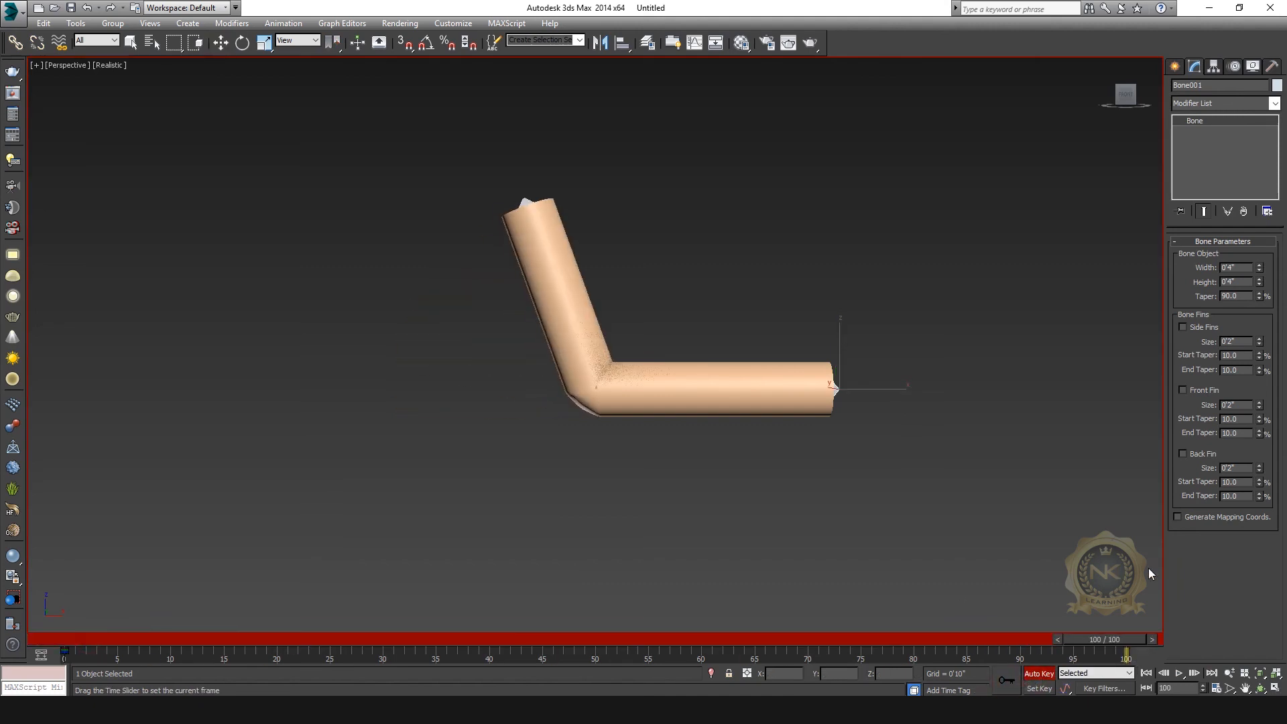
pyautogui.hotkey('alt', 'w')
pyautogui.rightClick(443, 150)
pyautogui.hotkey('alt', 'w')
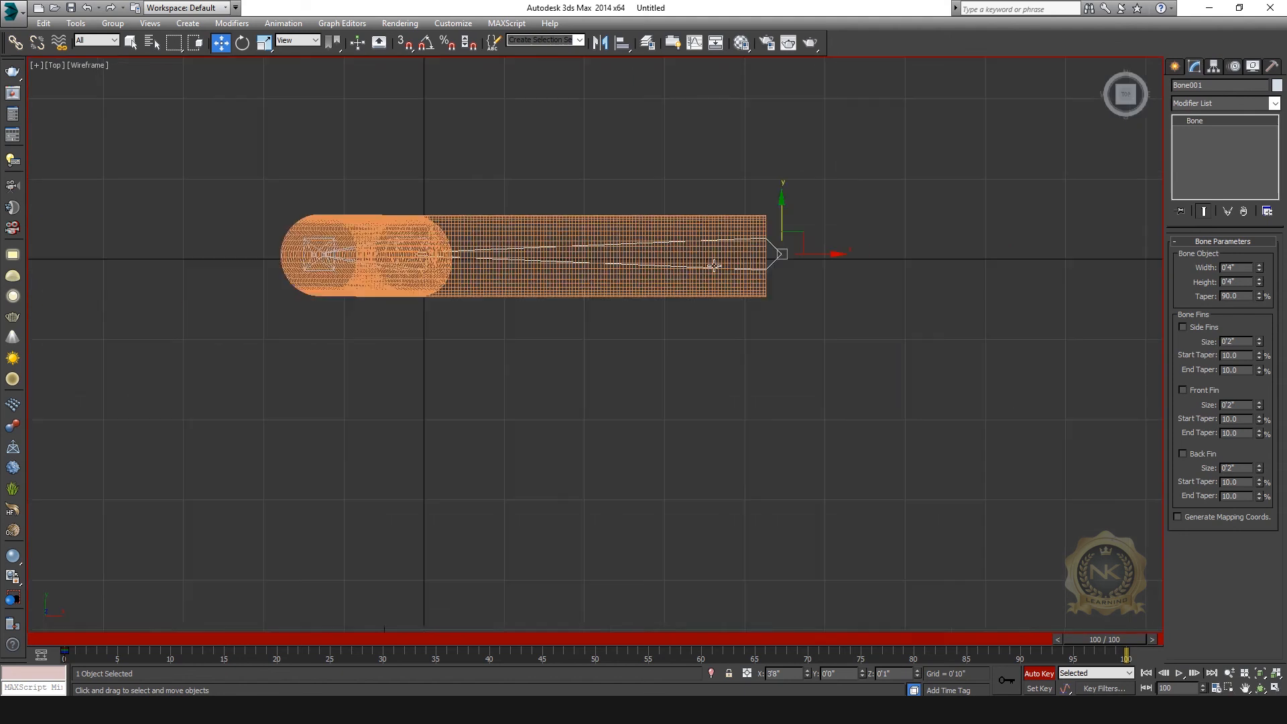
pyautogui.click(244, 44)
pyautogui.moveTo(876, 261); pyautogui.dragTo(788, 323, button='middle')
pyautogui.moveTo(782, 307); pyautogui.dragTo(735, 205)
pyautogui.hotkey('ctrl', 'z')
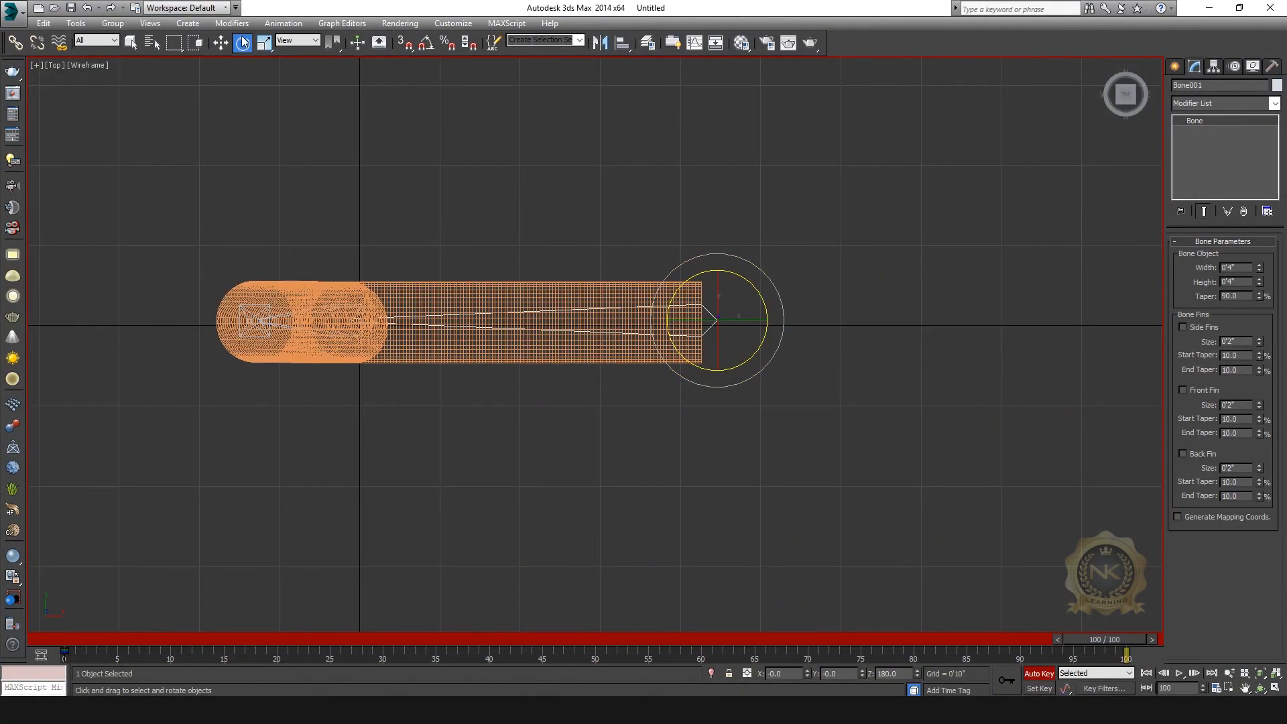
pyautogui.moveTo(780, 301); pyautogui.dragTo(714, 205)
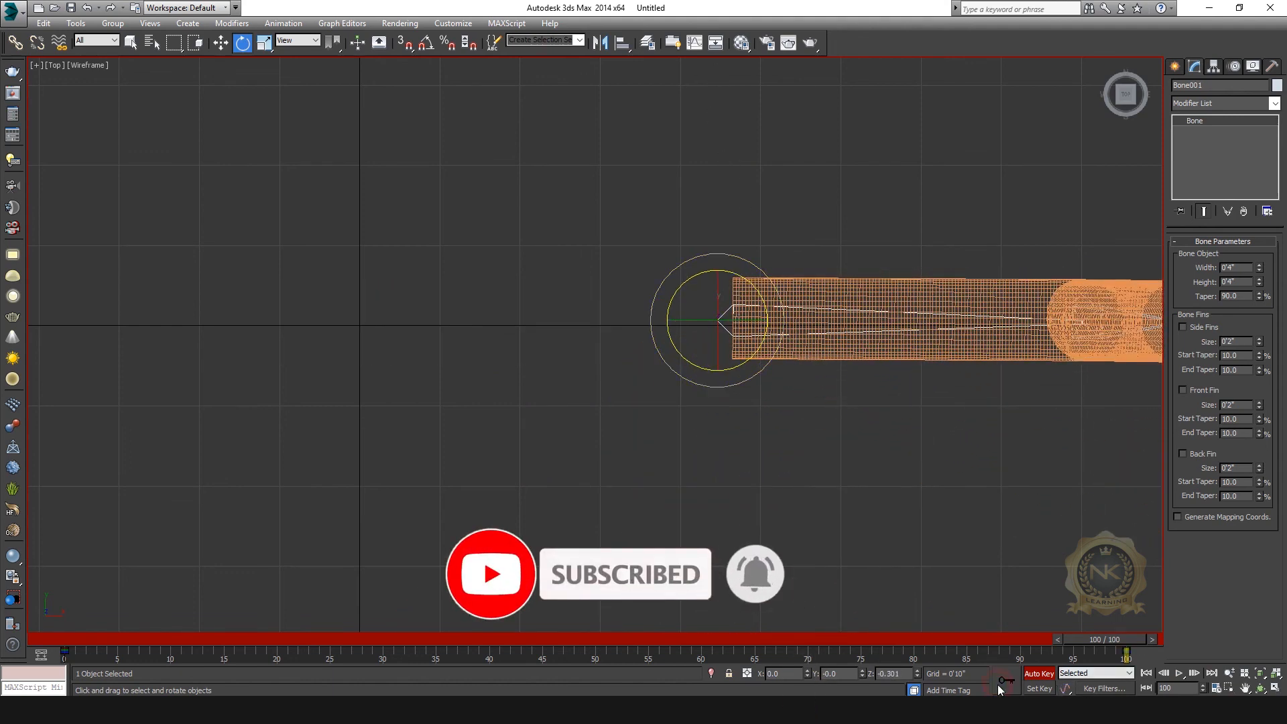
# Maximize the perspective view again, turn off Auto Key and bring the animation back to frame 0.
pyautogui.hotkey('alt', 'w')
pyautogui.rightClick(995, 561)
pyautogui.hotkey('alt', 'w')
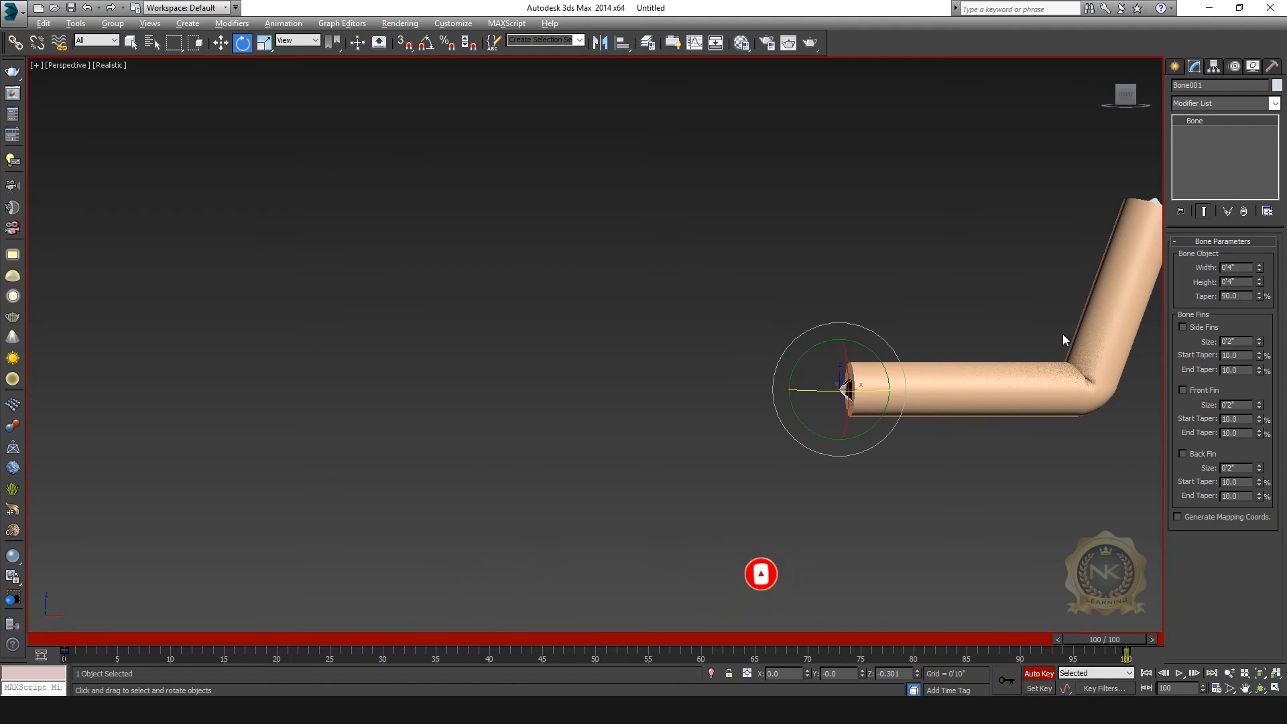
pyautogui.moveTo(1024, 426); pyautogui.dragTo(992, 434, button='middle')
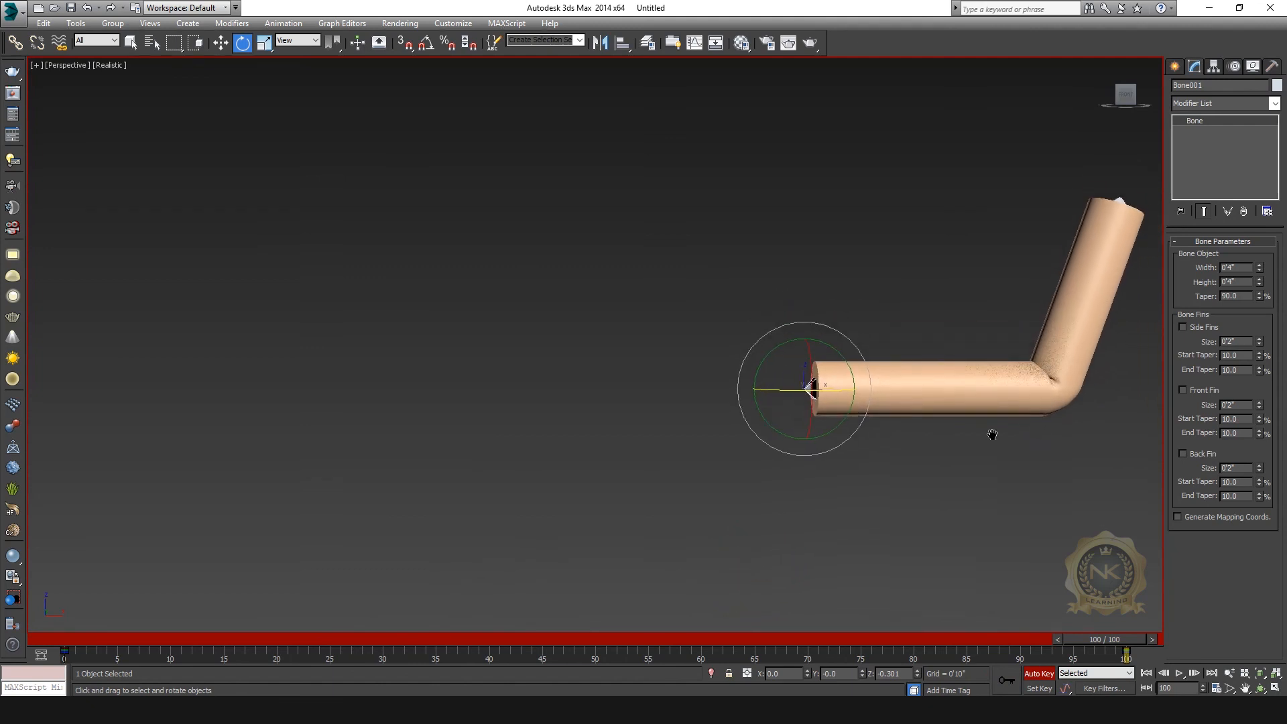
pyautogui.click(1038, 673)
pyautogui.moveTo(1119, 640); pyautogui.dragTo(220, 640)
pyautogui.moveTo(123, 630); pyautogui.dragTo(75, 631)
pyautogui.press('e')
# Frame the whole cylinder in the perspective view, play the combined two-bone animation and stop playback.
pyautogui.moveTo(928, 445); pyautogui.dragTo(840, 440, button='middle')
pyautogui.scroll(-3, 838, 442)
pyautogui.moveTo(724, 448); pyautogui.dragTo(569, 460, button='middle')
pyautogui.moveTo(792, 439); pyautogui.dragTo(836, 427, button='middle')
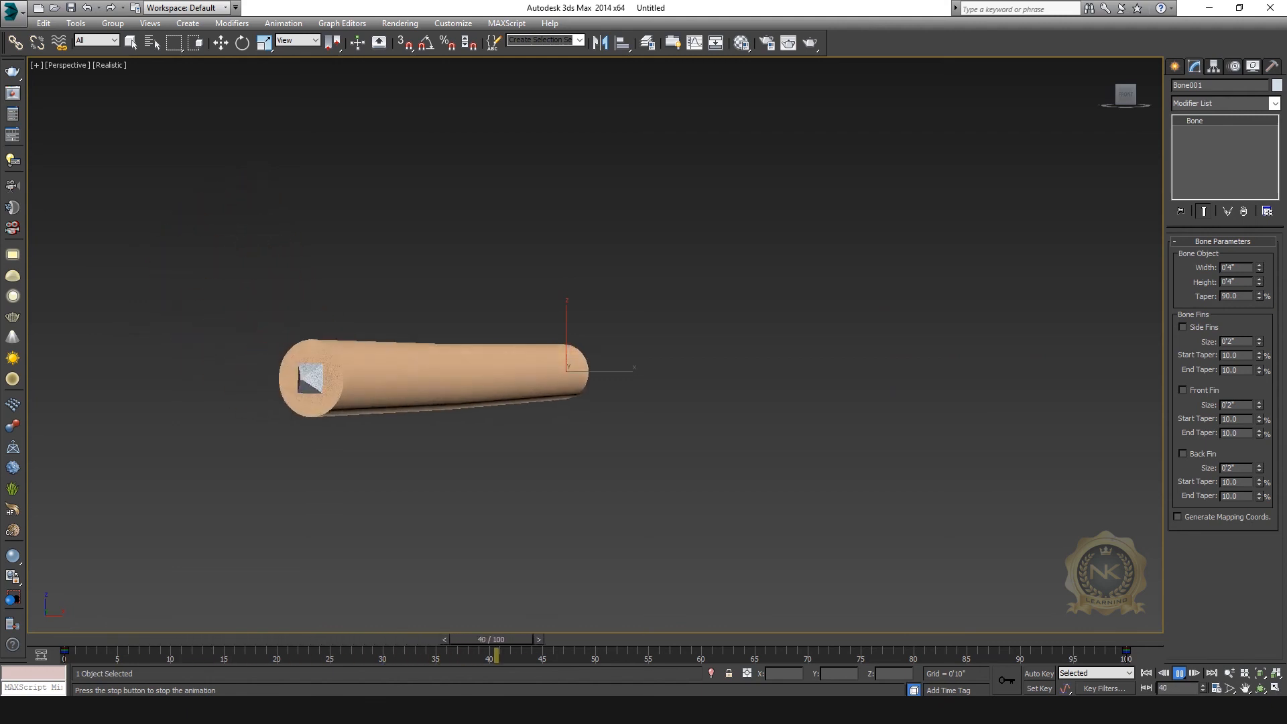
pyautogui.press('space')
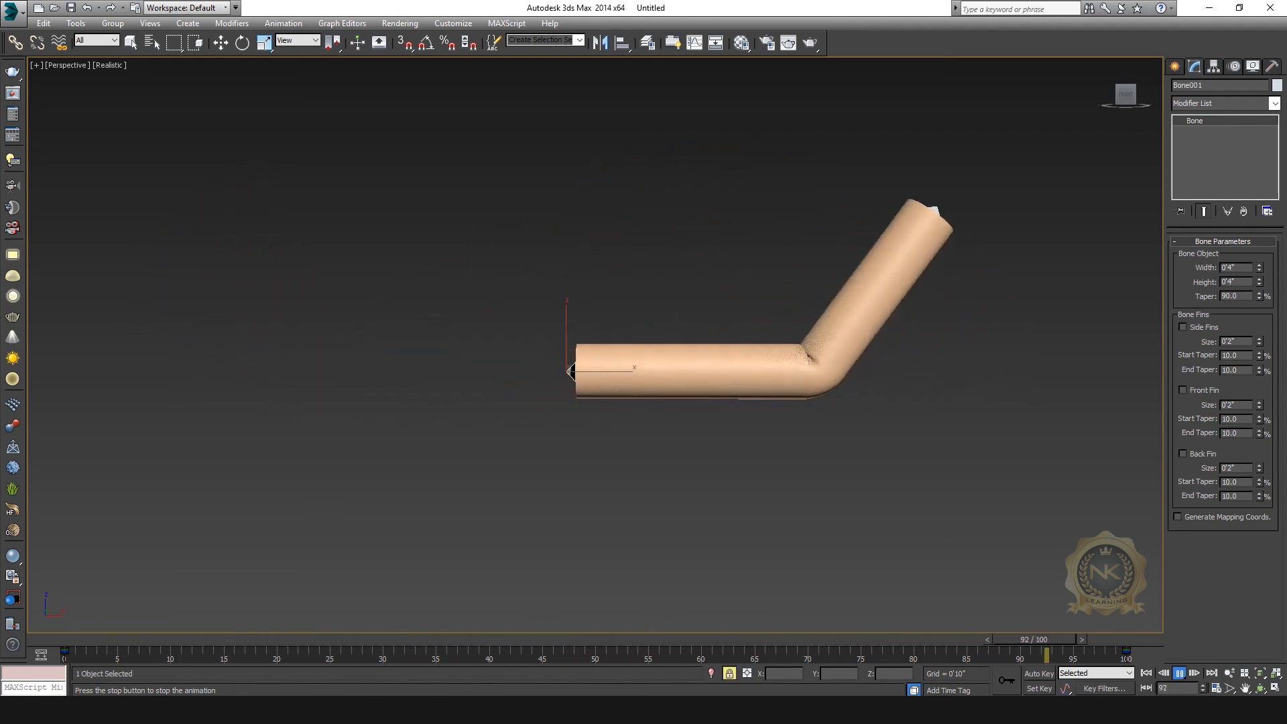
pyautogui.click(1180, 673)
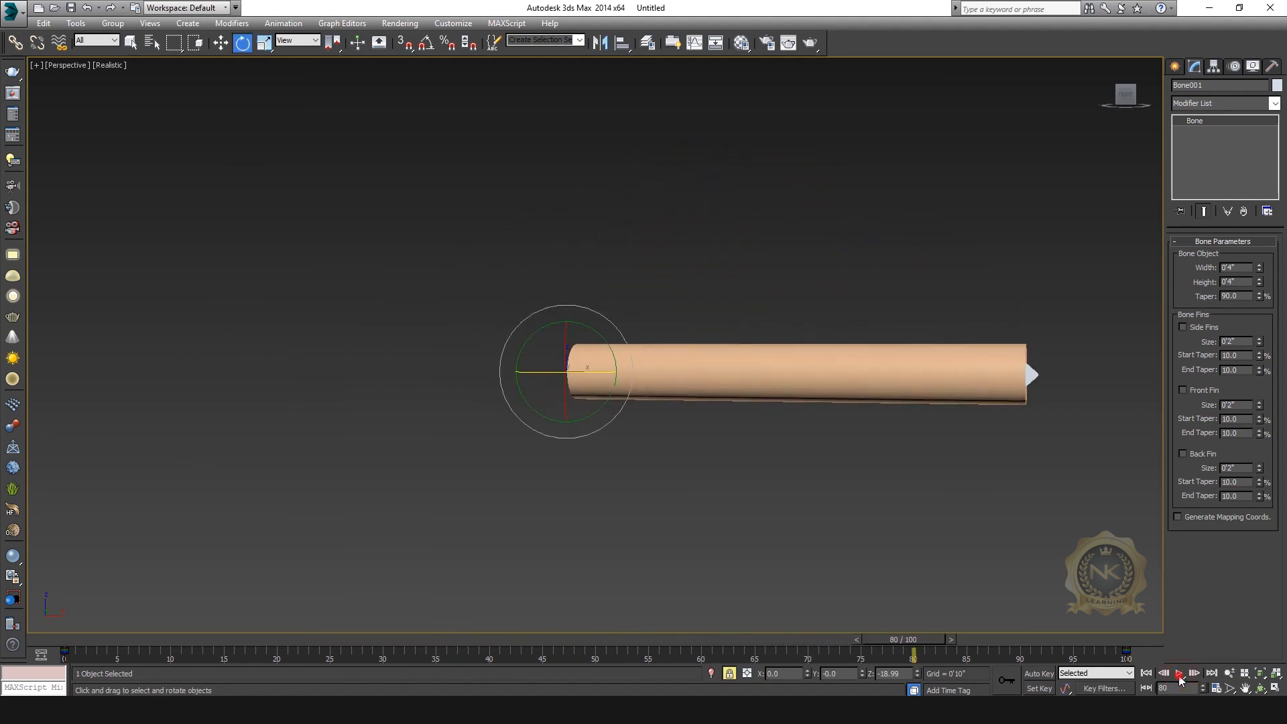
pyautogui.click(1180, 673)
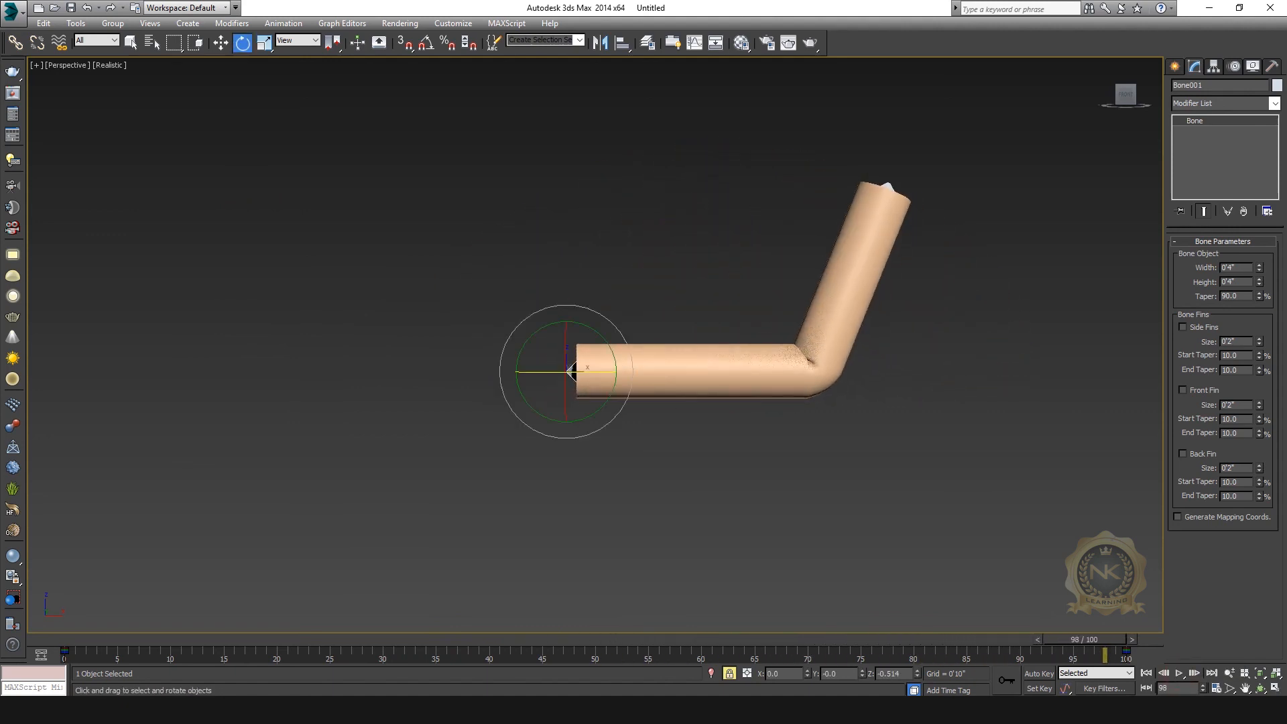